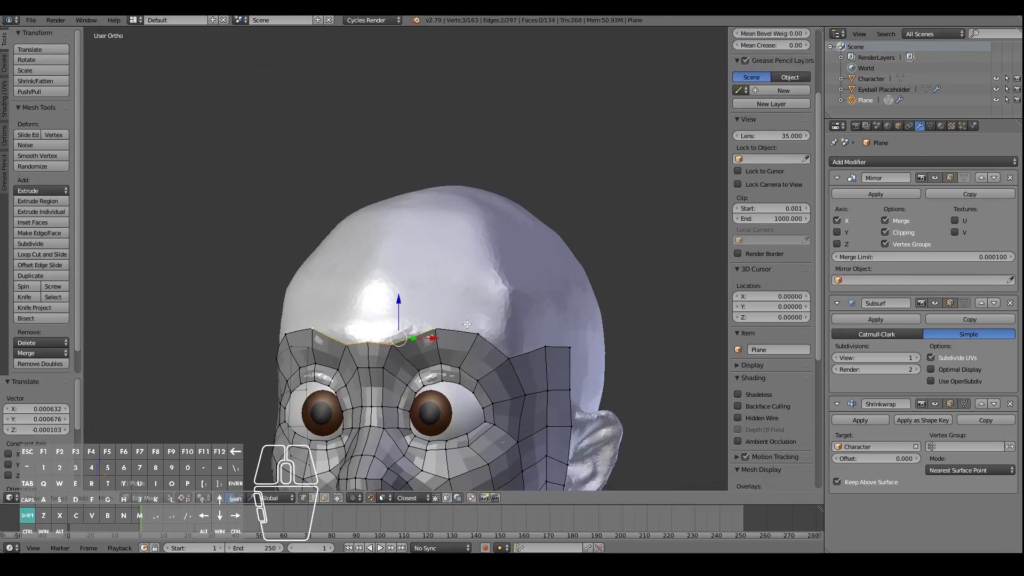
Step: Extrude the selected edges above the brows upward to add a row of faces on the forehead
{"action": "middle_click_drag", "start_coordinate": [514, 332], "coordinate": [424, 312]}
{"action": "key", "text": "e"}
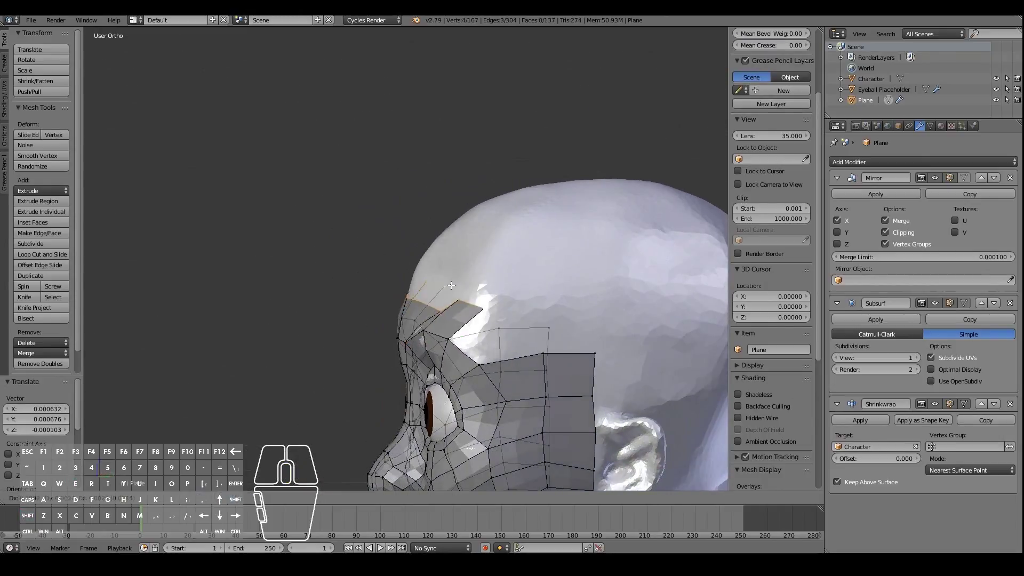
{"action": "right_click", "coordinate": [470, 269]}
{"action": "middle_click_drag", "start_coordinate": [470, 270], "coordinate": [544, 214]}
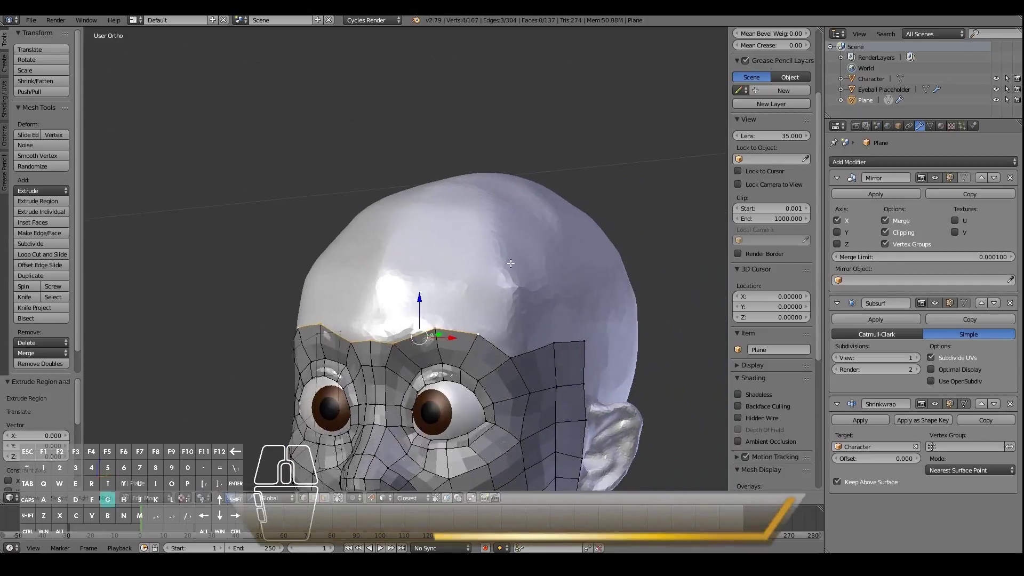
{"action": "left_click", "coordinate": [549, 208]}
{"action": "middle_click_drag", "start_coordinate": [365, 265], "coordinate": [428, 279]}
{"action": "key", "text": "KP_1"}
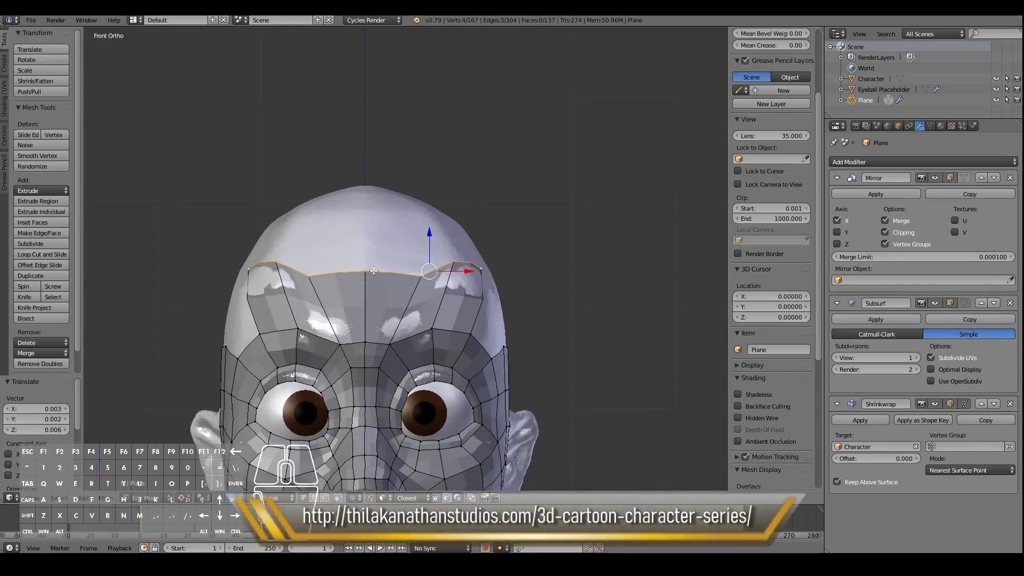
Step: Move the vertices of the extruded forehead edge down in front view to even out the row from centre to temple
{"action": "right_click", "coordinate": [370, 276]}
{"action": "key", "text": "g"}
{"action": "left_click", "coordinate": [370, 294]}
{"action": "right_click", "coordinate": [420, 278]}
{"action": "key", "text": "g"}
{"action": "left_click", "coordinate": [398, 286]}
{"action": "right_click", "coordinate": [453, 264]}
{"action": "key", "text": "g"}
{"action": "left_click", "coordinate": [434, 284]}
{"action": "right_click", "coordinate": [483, 272]}
{"action": "key", "text": "g"}
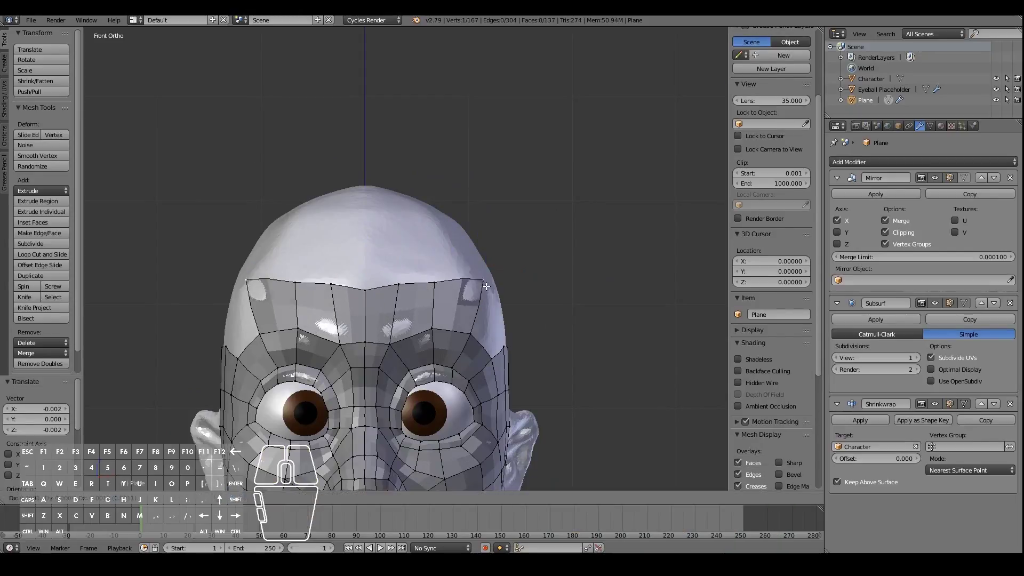
{"action": "left_click", "coordinate": [484, 295]}
Step: Fine-tune each vertex along the forehead's upper edge so the line runs smoothly across the head
{"action": "key", "text": "g"}
{"action": "left_click", "coordinate": [357, 284]}
{"action": "right_click", "coordinate": [406, 286]}
{"action": "key", "text": "g"}
{"action": "left_click", "coordinate": [405, 284]}
{"action": "right_click", "coordinate": [449, 283]}
{"action": "key", "text": "g"}
{"action": "left_click", "coordinate": [450, 283]}
{"action": "right_click", "coordinate": [483, 291]}
{"action": "key", "text": "g"}
{"action": "left_click", "coordinate": [483, 294]}
{"action": "middle_click_drag", "start_coordinate": [541, 346], "coordinate": [473, 350]}
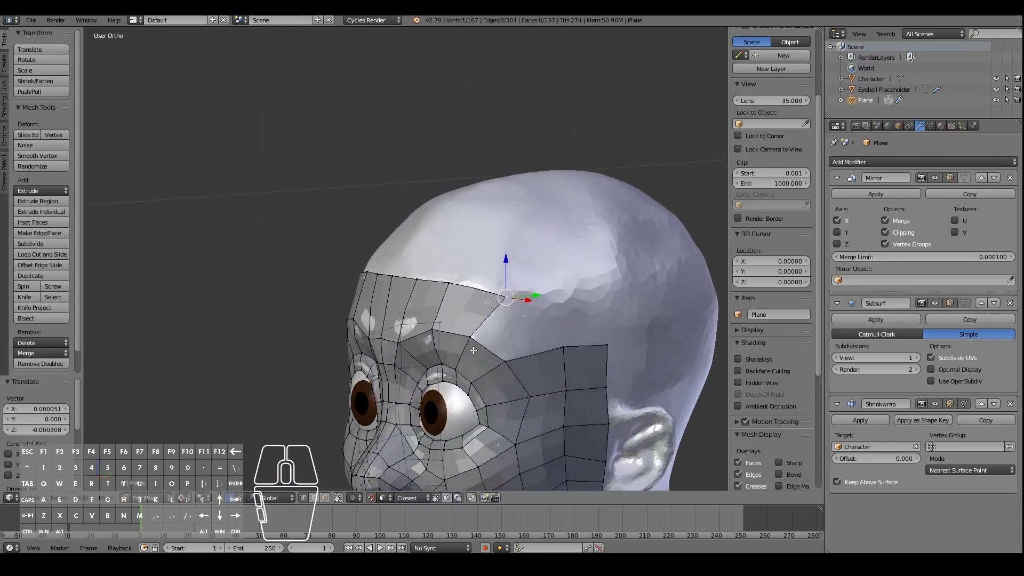
Step: Reposition the vertices at the temple's upper edge and beside the eye in side view for more even spacing
{"action": "key", "text": "g"}
{"action": "left_click", "coordinate": [479, 341]}
{"action": "key", "text": "KP_3"}
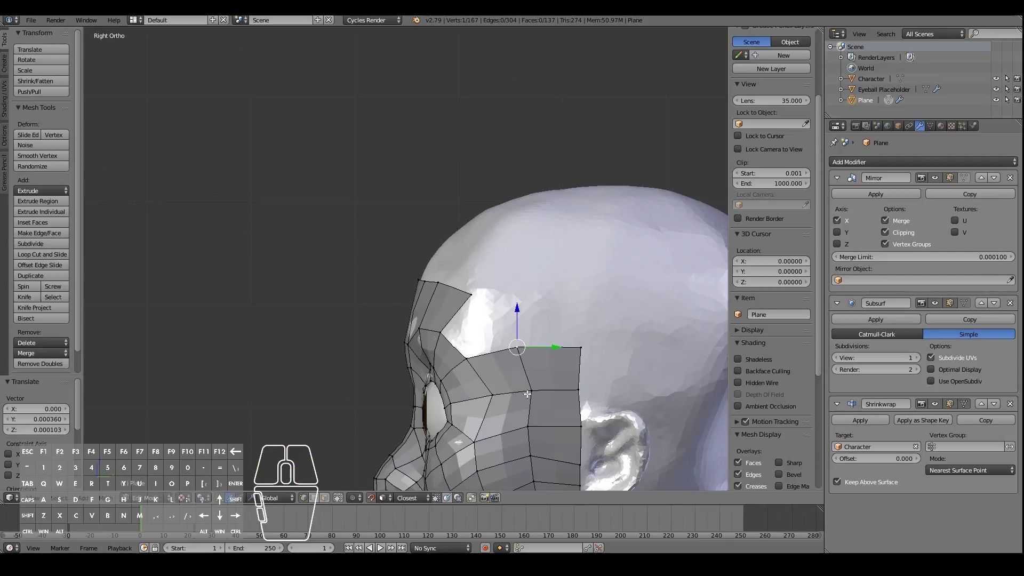
{"action": "key", "text": "g"}
{"action": "left_click", "coordinate": [491, 395]}
{"action": "left_click", "coordinate": [531, 424]}
Step: Fill the gap between the forehead's outer corner and the temple's upper edge with a face
{"action": "right_click", "coordinate": [469, 293]}
{"action": "right_click", "coordinate": [467, 359], "text": "shift"}
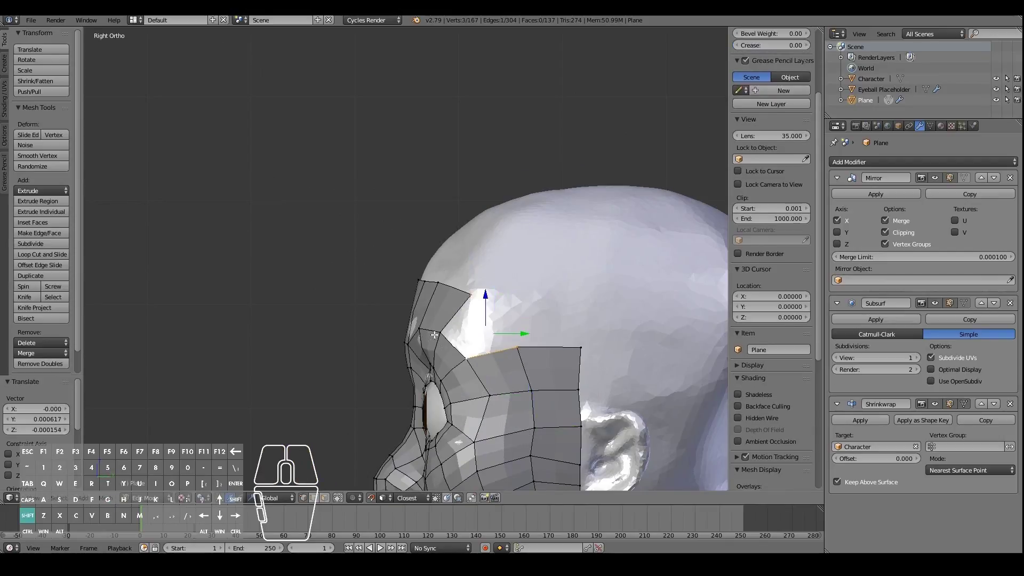
{"action": "key", "text": "f"}
Step: Examine the forehead, temple and cheek topology from the side, front and three-quarter views
{"action": "middle_click_drag", "start_coordinate": [439, 335], "coordinate": [313, 315]}
{"action": "scroll", "coordinate": [405, 305], "scroll_direction": "down", "scroll_amount": 4}
{"action": "scroll", "coordinate": [313, 315], "scroll_direction": "up", "scroll_amount": 2}
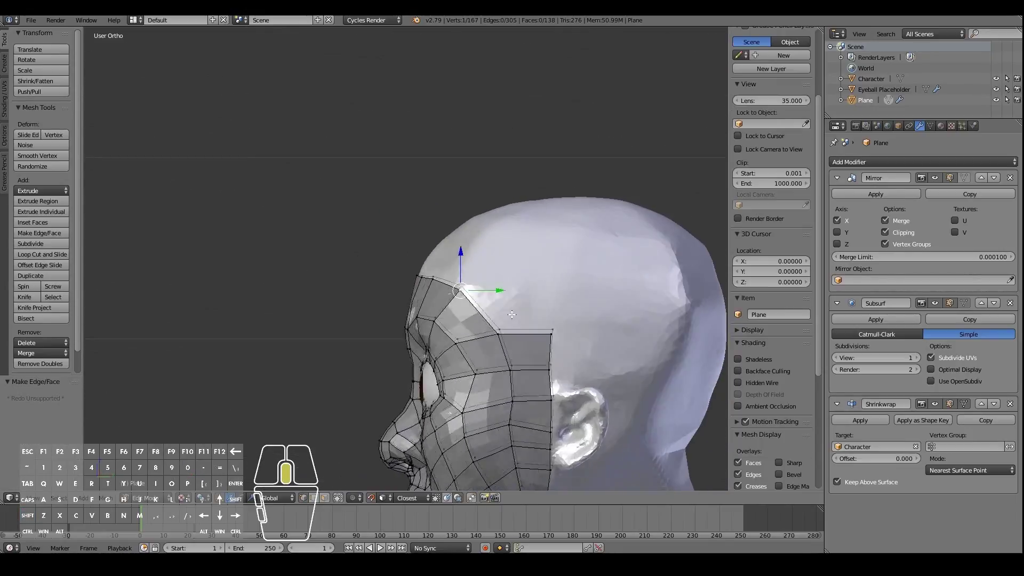
{"action": "middle_click_drag", "start_coordinate": [512, 314], "coordinate": [465, 357]}
{"action": "right_click", "coordinate": [442, 353]}
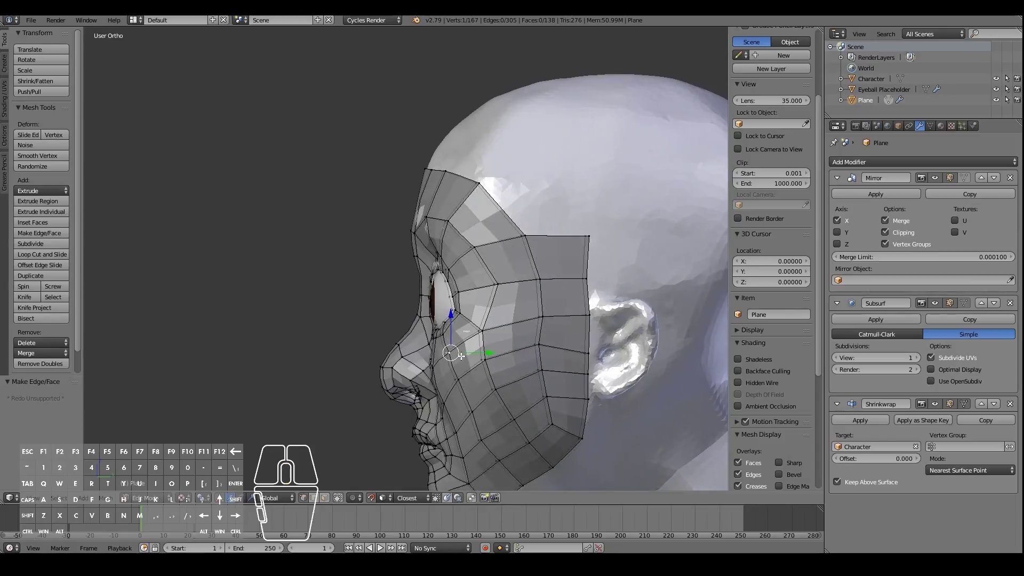
{"action": "key", "text": "g"}
{"action": "right_click", "coordinate": [495, 357]}
{"action": "middle_click_drag", "start_coordinate": [433, 326], "coordinate": [498, 341]}
{"action": "key", "text": "KP_3"}
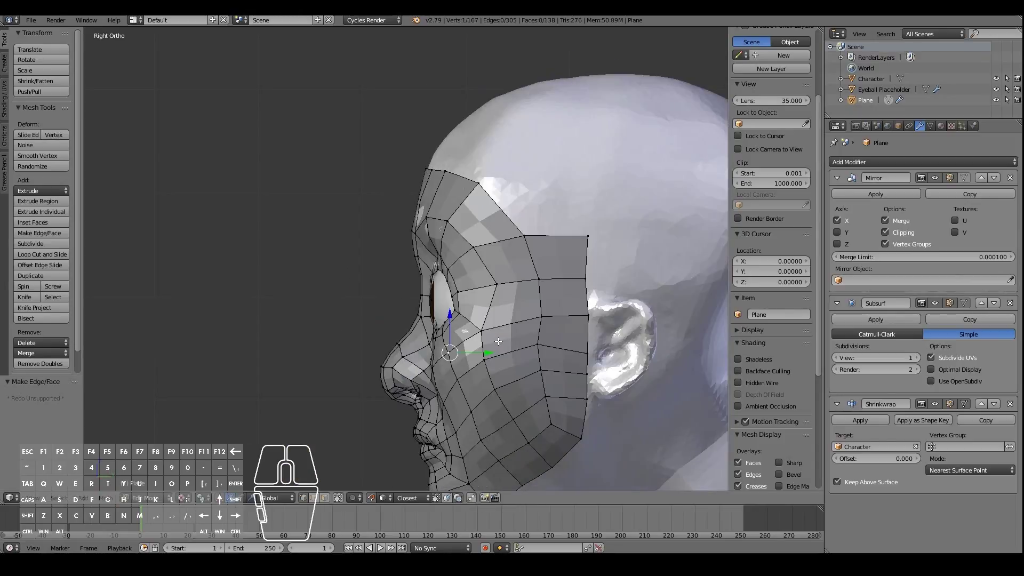
{"action": "key", "text": "KP_1"}
{"action": "middle_click_drag", "start_coordinate": [450, 183], "coordinate": [453, 208]}
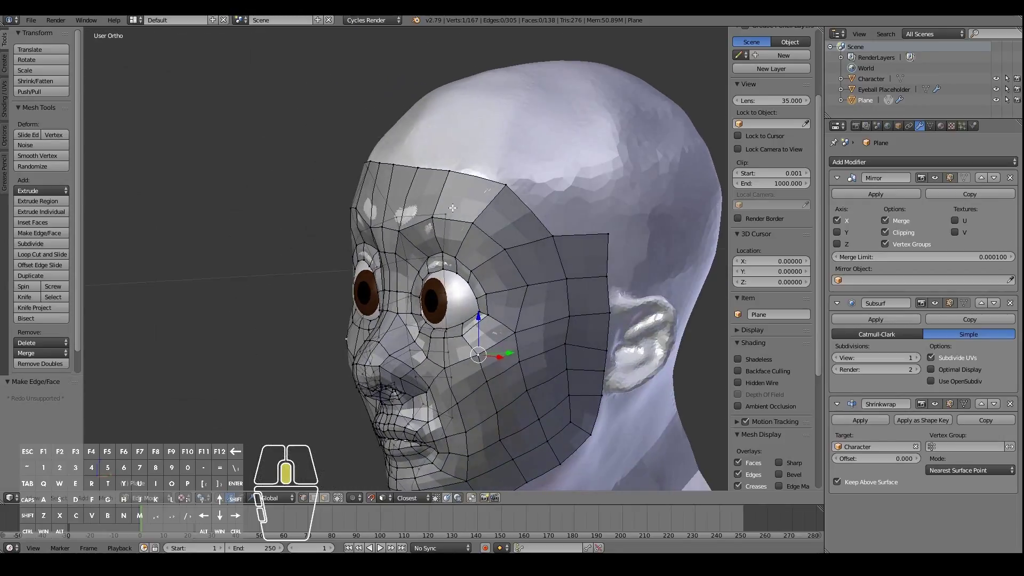
{"action": "key", "text": "KP_1"}
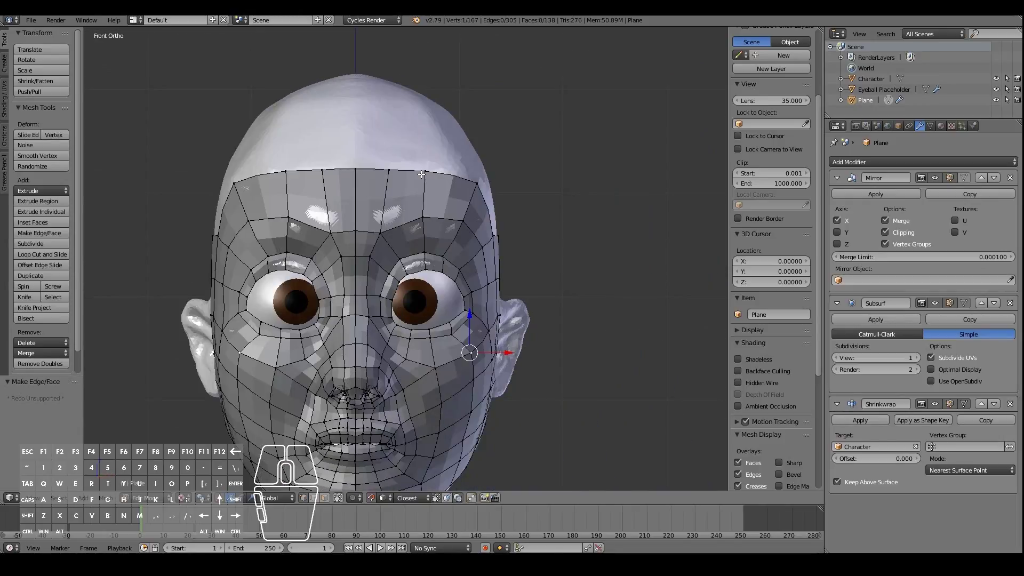
{"action": "middle_click_drag", "start_coordinate": [522, 185], "coordinate": [454, 195]}
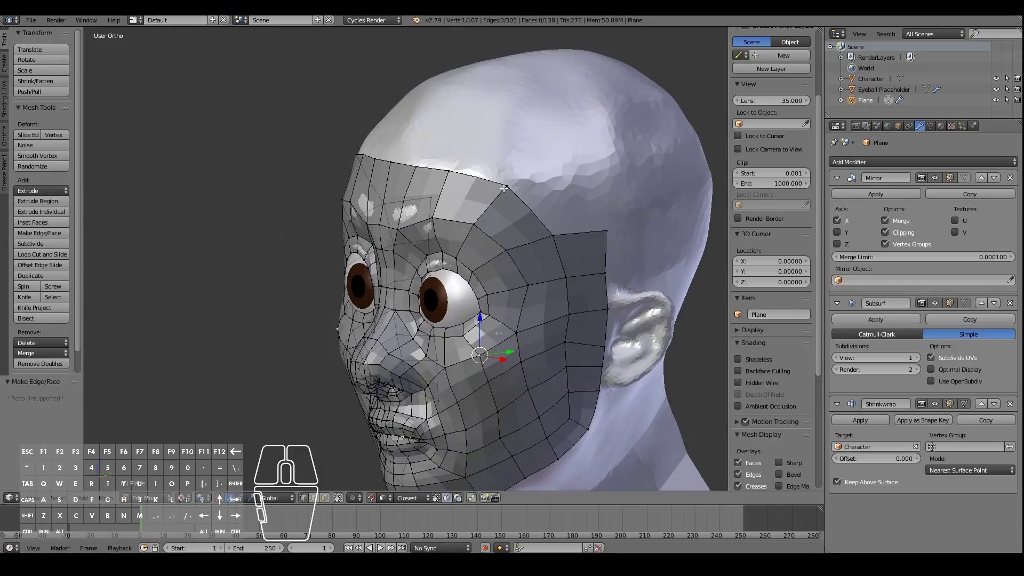
Step: Select the forehead's upper edge loop and extrude it further up the head
{"action": "right_click", "coordinate": [450, 172], "text": "shift"}
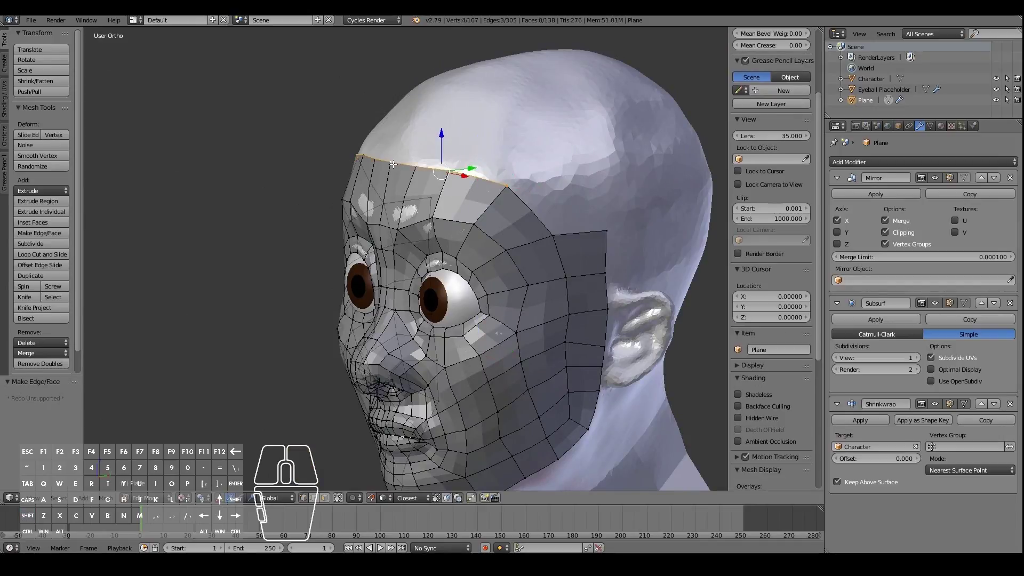
{"action": "key", "text": "KP_3"}
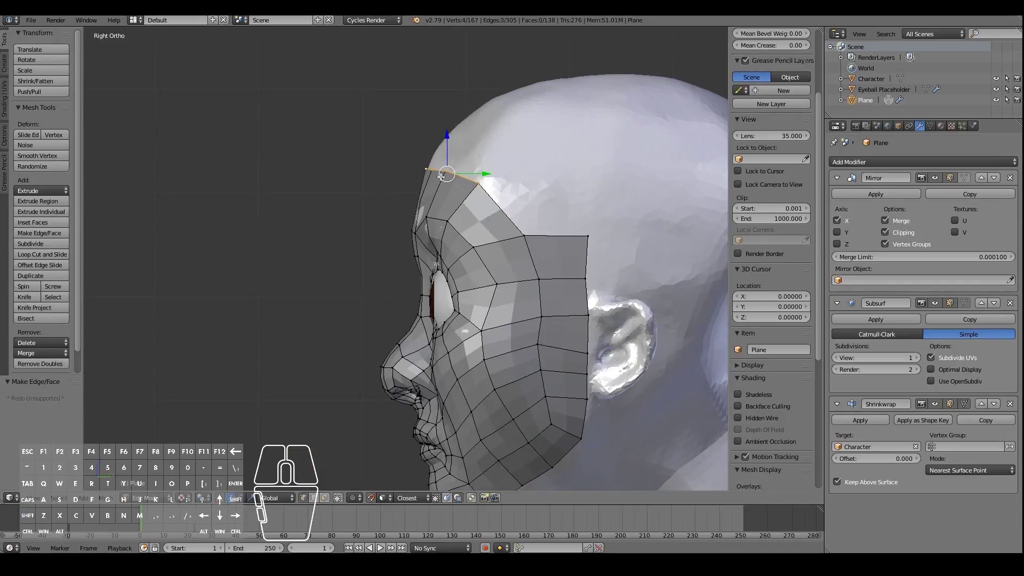
{"action": "key", "text": "e"}
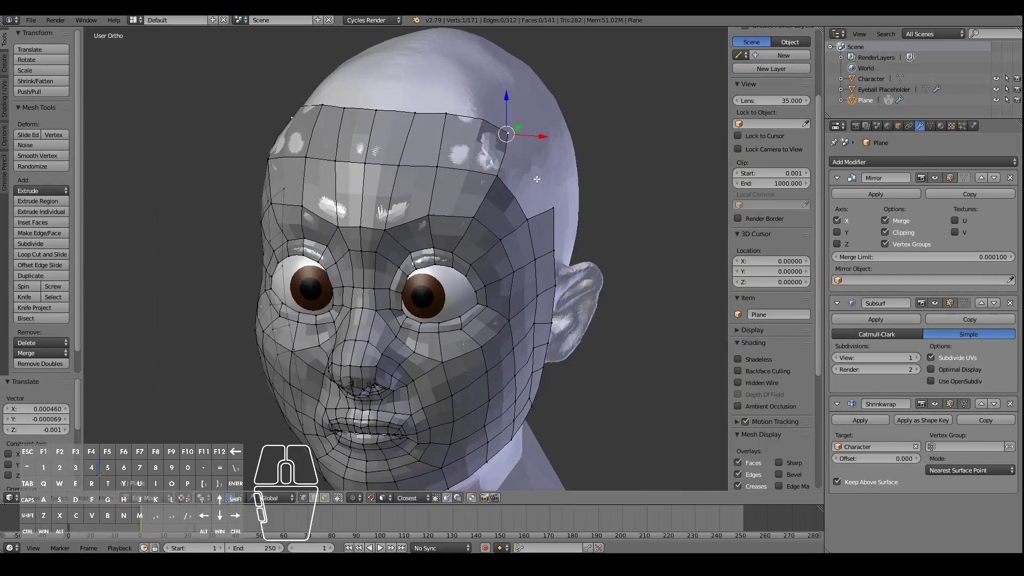
Step: Fill the corner between the new forehead row's outer end and the temple's upper edge with a face
{"action": "middle_click_drag", "start_coordinate": [534, 171], "coordinate": [471, 176]}
{"action": "right_click", "coordinate": [497, 197]}
{"action": "right_click", "coordinate": [547, 242], "text": "shift"}
{"action": "right_click", "coordinate": [608, 240], "text": "shift"}
{"action": "key", "text": "f"}
Step: Space out the vertices along the new upper forehead row, moving the outer ones toward the side of the head
{"action": "key", "text": "KP_1"}
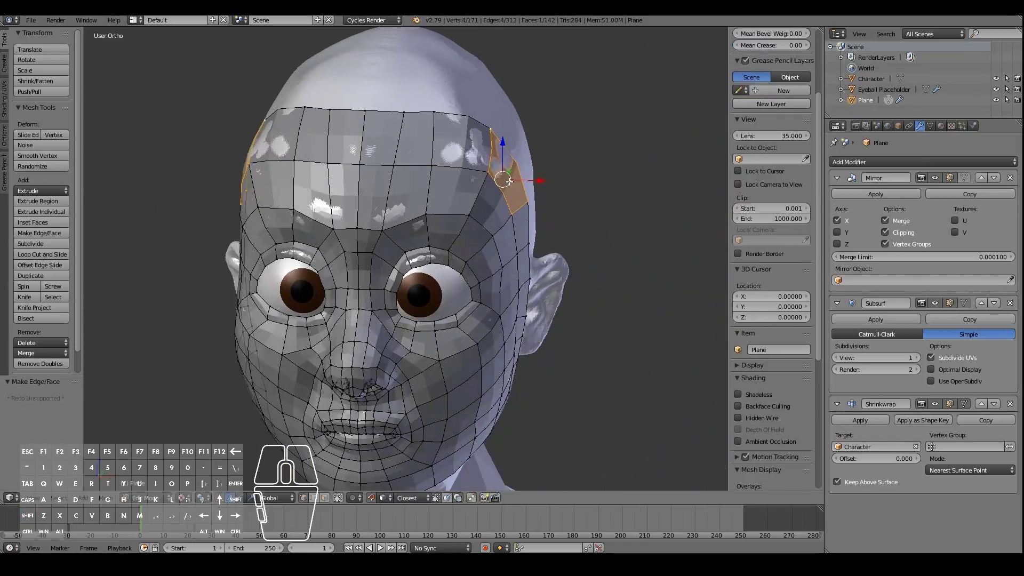
{"action": "right_click", "coordinate": [393, 124]}
{"action": "key", "text": "g"}
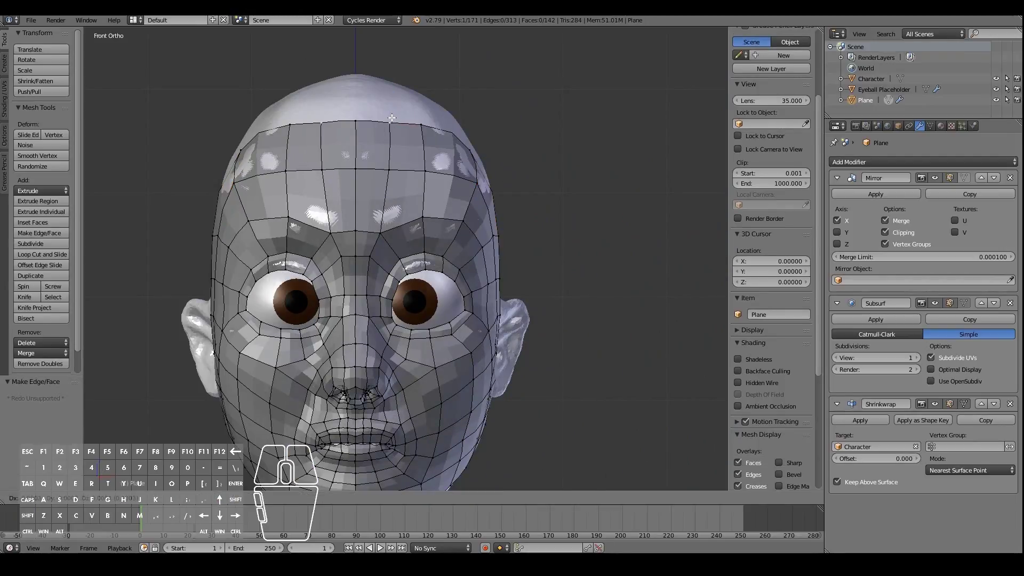
{"action": "left_click", "coordinate": [391, 121]}
{"action": "right_click", "coordinate": [422, 128]}
{"action": "key", "text": "g"}
{"action": "left_click", "coordinate": [435, 130]}
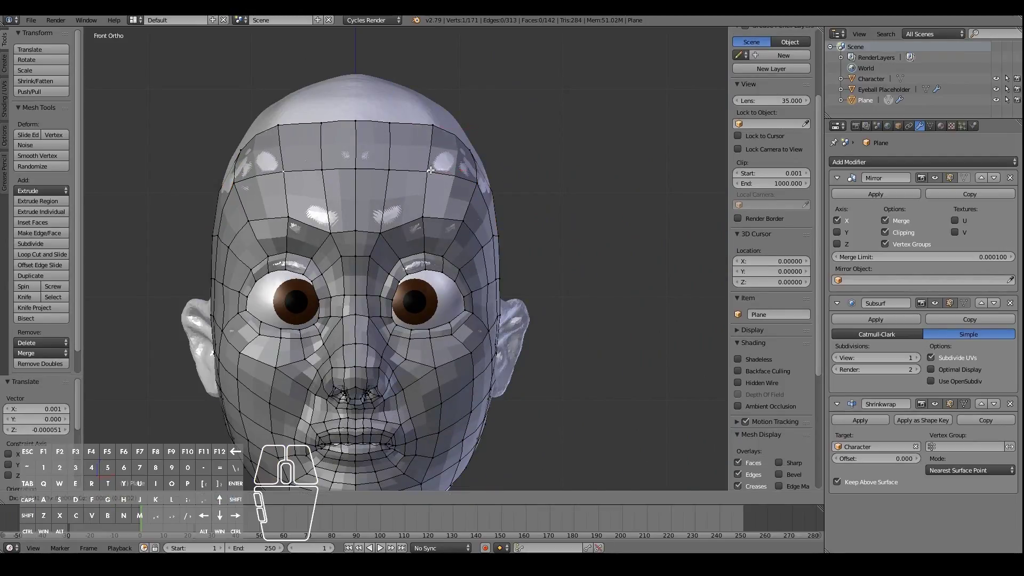
{"action": "middle_click_drag", "start_coordinate": [433, 169], "coordinate": [469, 160]}
{"action": "key", "text": "g"}
{"action": "left_click", "coordinate": [566, 153]}
{"action": "middle_click_drag", "start_coordinate": [546, 186], "coordinate": [610, 192]}
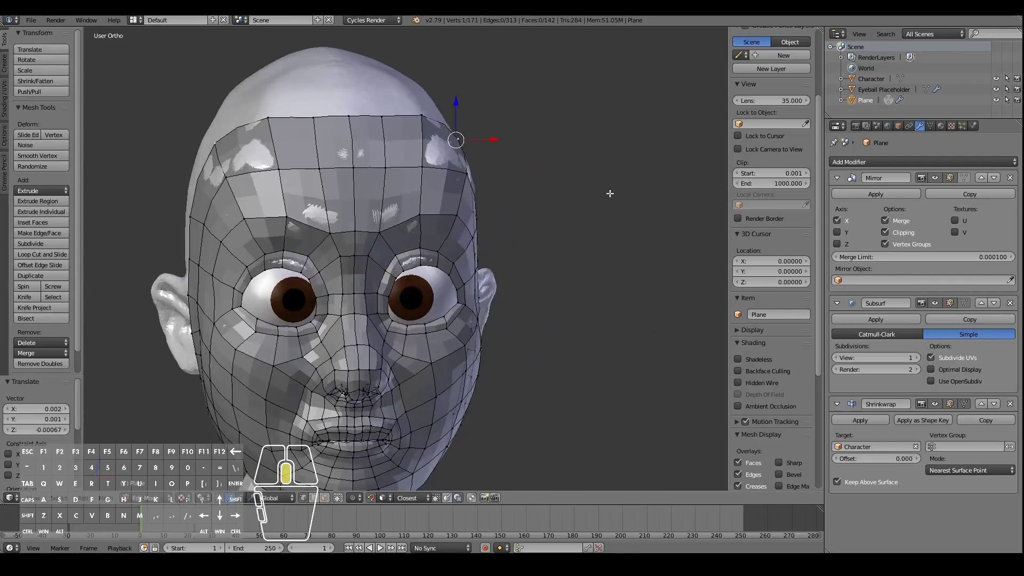
Step: Extrude the side edge in front of the ear's top backward over the ear and scale the new edge down
{"action": "middle_click_drag", "start_coordinate": [422, 187], "coordinate": [402, 193]}
{"action": "key", "text": "KP_3"}
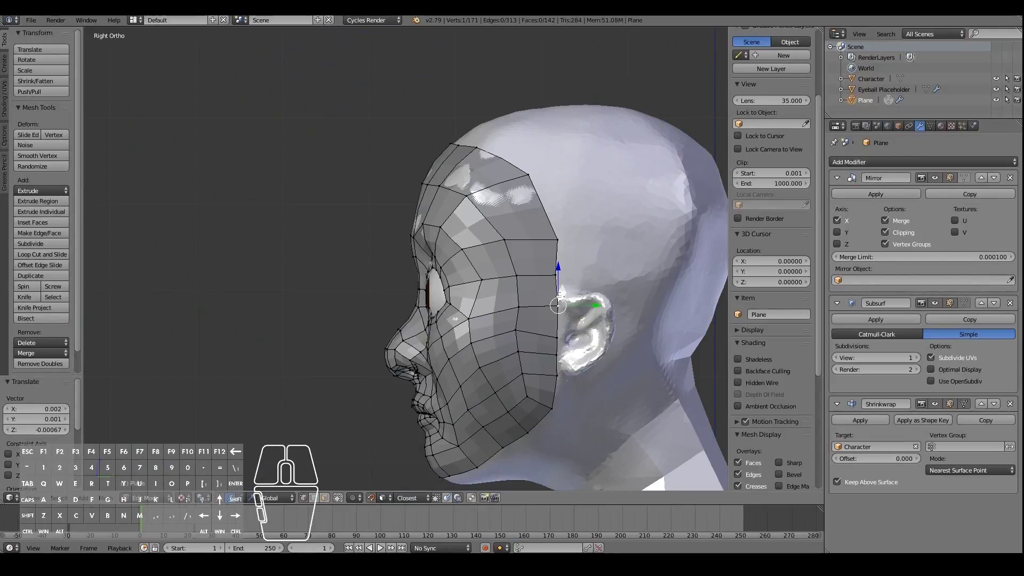
{"action": "scroll", "coordinate": [587, 222], "scroll_direction": "up", "scroll_amount": 3}
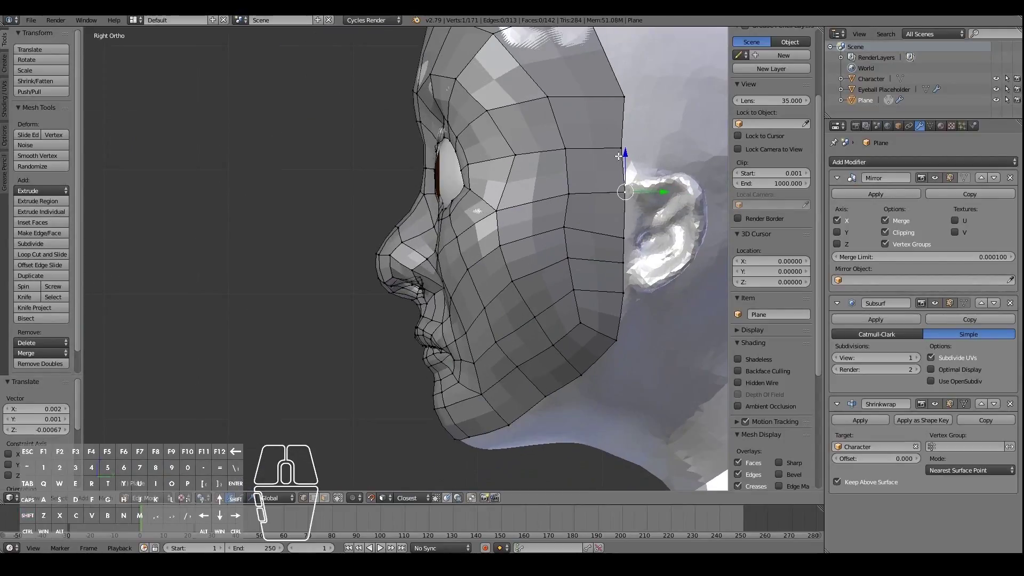
{"action": "right_click", "coordinate": [624, 150], "text": "shift"}
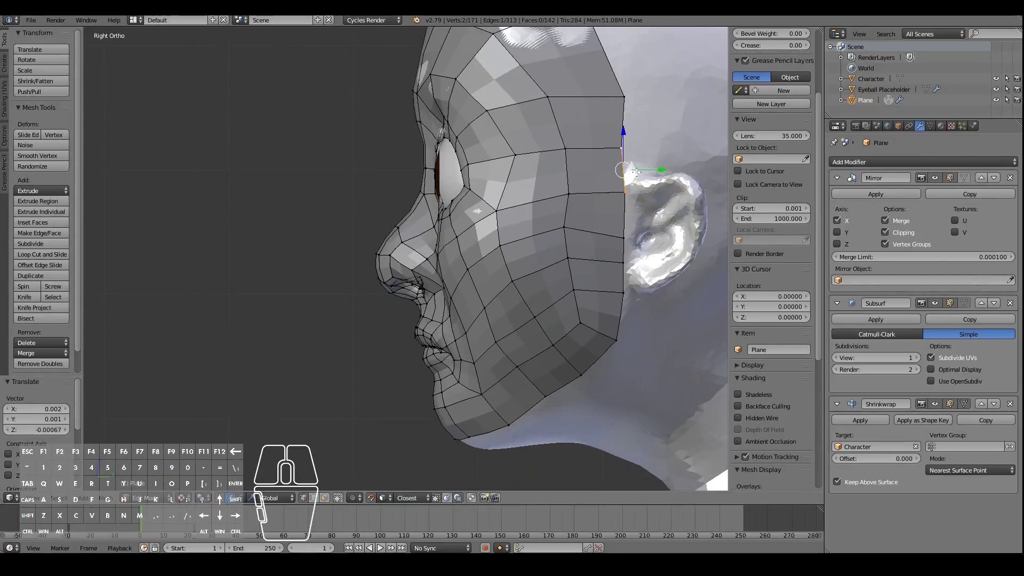
{"action": "left_click", "coordinate": [678, 152]}
{"action": "key", "text": "s"}
{"action": "left_click", "coordinate": [687, 184]}
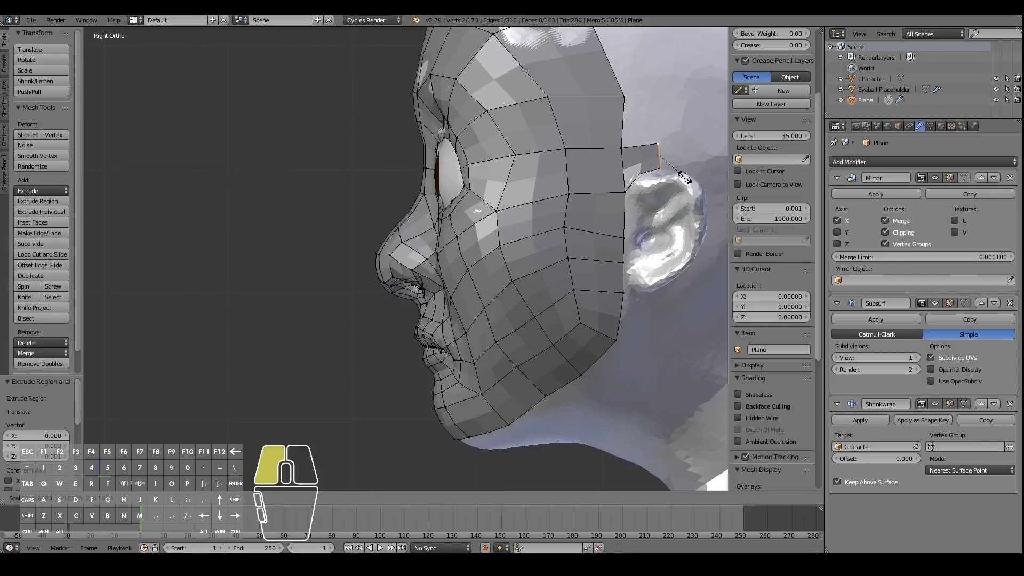
{"action": "left_click", "coordinate": [688, 185]}
Step: Limit selection to visible geometry so the mesh behind the head is hidden while working around the ear
{"action": "middle_click_drag", "start_coordinate": [691, 190], "coordinate": [618, 191]}
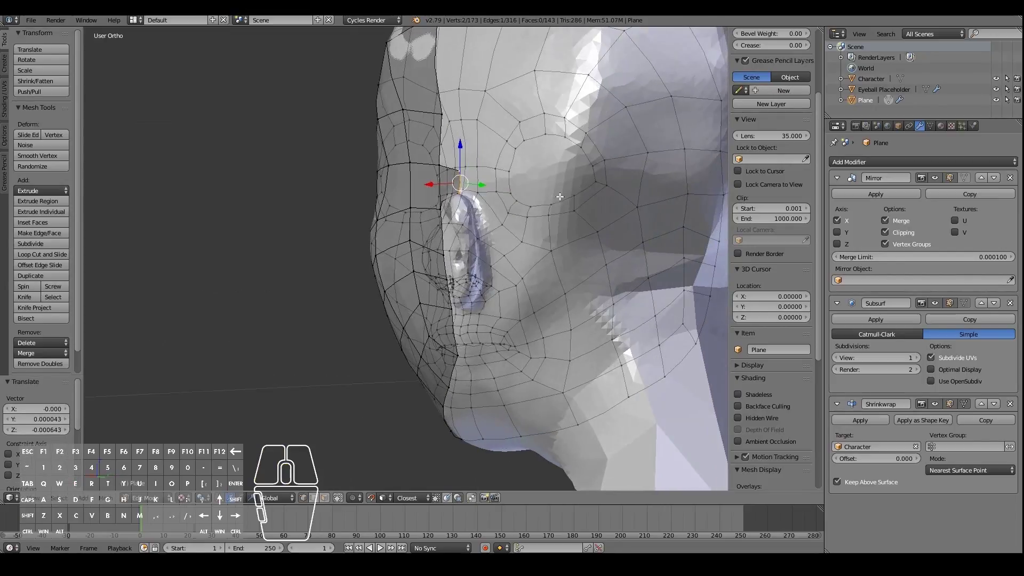
{"action": "scroll", "coordinate": [545, 193], "scroll_direction": "up", "scroll_amount": 2}
{"action": "key", "text": "KP_Decimal"}
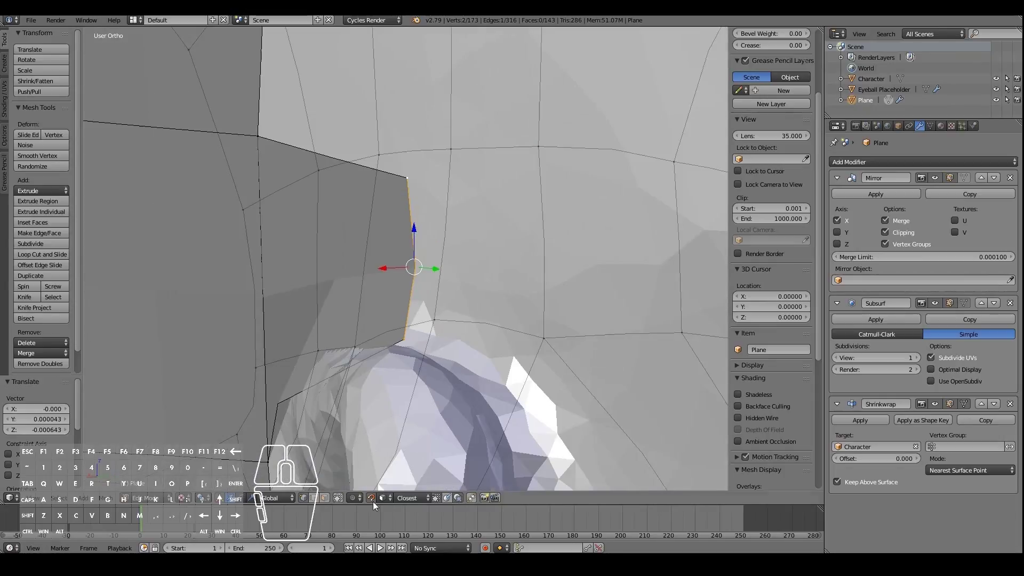
{"action": "left_click", "coordinate": [337, 497]}
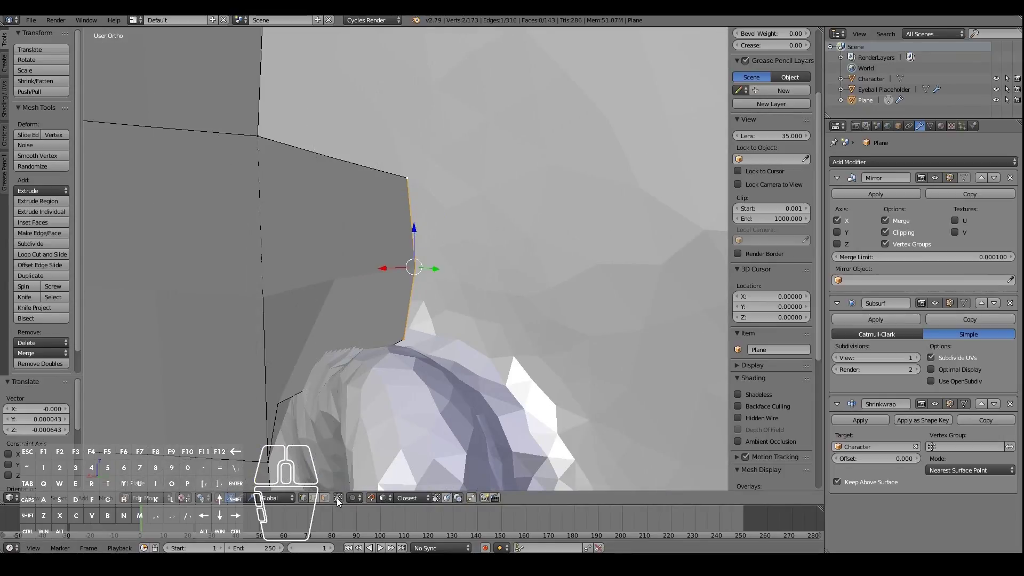
Step: Extrude the edge above the ear backward and rotate it to follow the ear's upper rear curve
{"action": "scroll", "coordinate": [465, 251], "scroll_direction": "down", "scroll_amount": 3}
{"action": "middle_click_drag", "start_coordinate": [462, 262], "coordinate": [485, 266]}
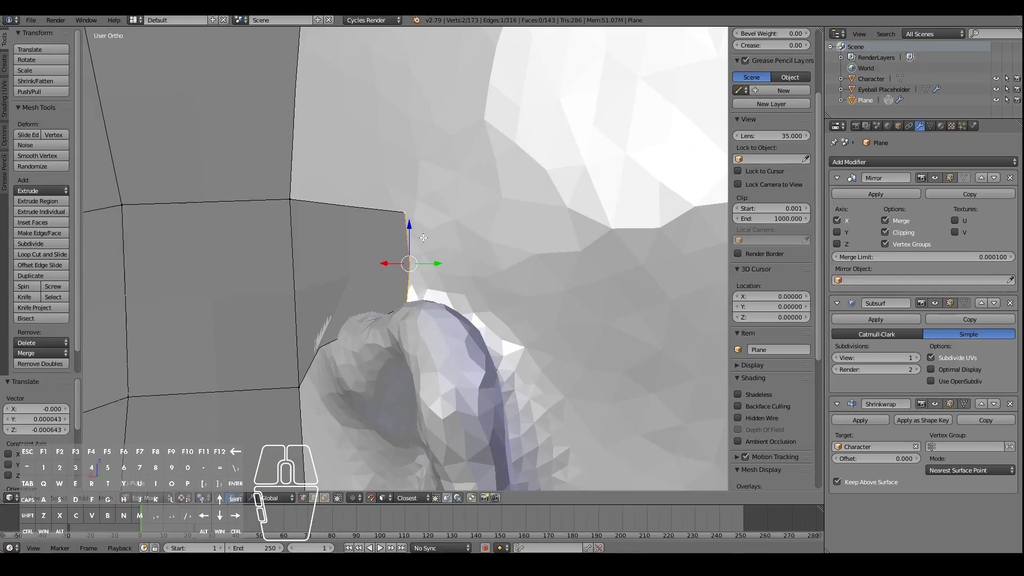
{"action": "scroll", "coordinate": [443, 277], "scroll_direction": "down", "scroll_amount": 2}
{"action": "mouse_move", "coordinate": [444, 277]}
{"action": "middle_mouse_down"}
{"action": "mouse_move", "coordinate": [421, 289]}
{"action": "mouse_move", "coordinate": [434, 288]}
{"action": "middle_mouse_up"}
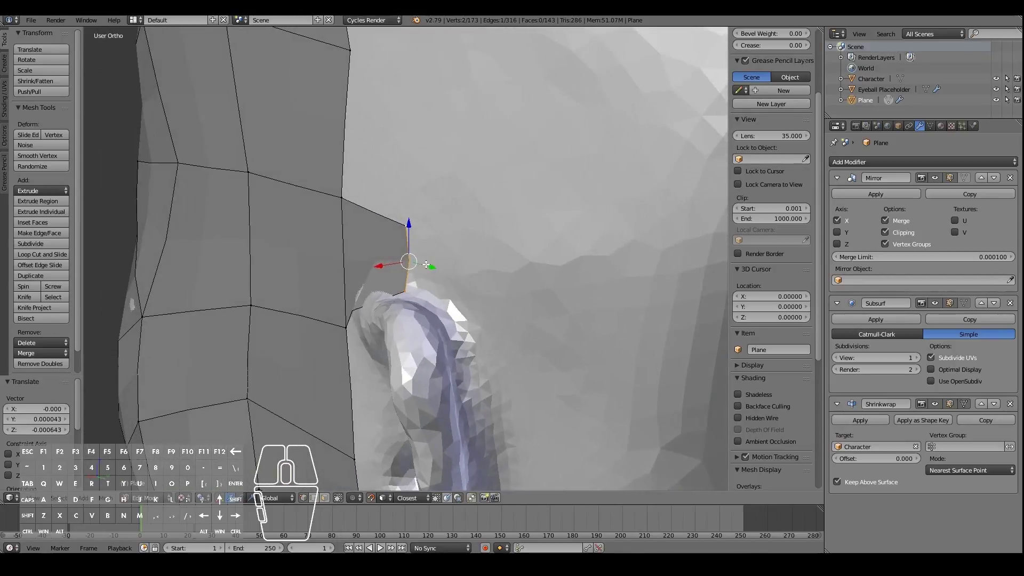
{"action": "key", "text": "e"}
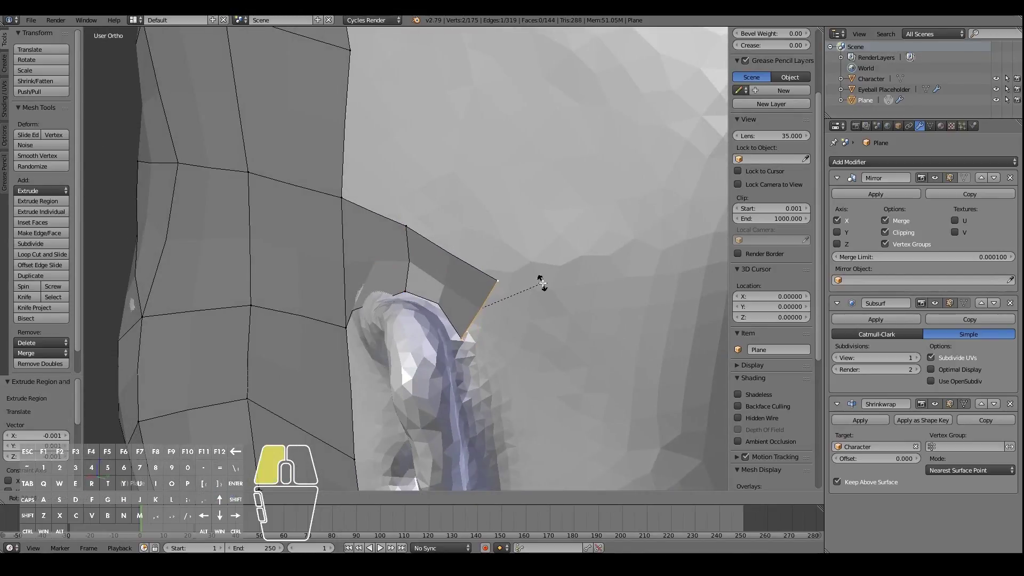
{"action": "left_click", "coordinate": [542, 283]}
{"action": "key", "text": "g"}
{"action": "left_click", "coordinate": [539, 284]}
{"action": "mouse_move", "coordinate": [539, 284]}
{"action": "middle_mouse_down"}
{"action": "mouse_move", "coordinate": [574, 288]}
{"action": "mouse_move", "coordinate": [549, 284]}
{"action": "middle_mouse_up"}
Step: Extrude the strip's end edge downward behind the top of the ear and rotate it to follow the outline
{"action": "key", "text": "e"}
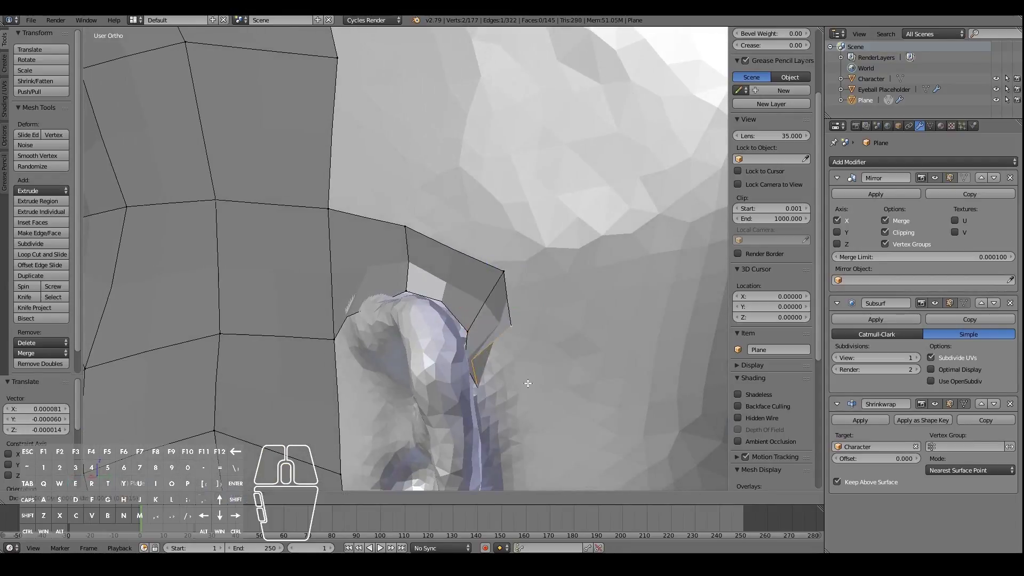
{"action": "left_click", "coordinate": [559, 421]}
{"action": "key", "text": "r"}
{"action": "left_click", "coordinate": [613, 389]}
Step: Extrude another face down behind the middle of the ear and rotate its end edge into line
{"action": "middle_click_drag", "start_coordinate": [613, 389], "coordinate": [597, 317]}
{"action": "scroll", "coordinate": [571, 316], "scroll_direction": "down", "scroll_amount": 3}
{"action": "key", "text": "e"}
{"action": "left_click", "coordinate": [570, 361]}
{"action": "key", "text": "r"}
{"action": "left_click", "coordinate": [573, 379]}
Step: Extrude the strip toward the lower back of the ear, then rotate, reposition and shrink its end edge
{"action": "scroll", "coordinate": [482, 360], "scroll_direction": "down", "scroll_amount": 12, "text": "shift"}
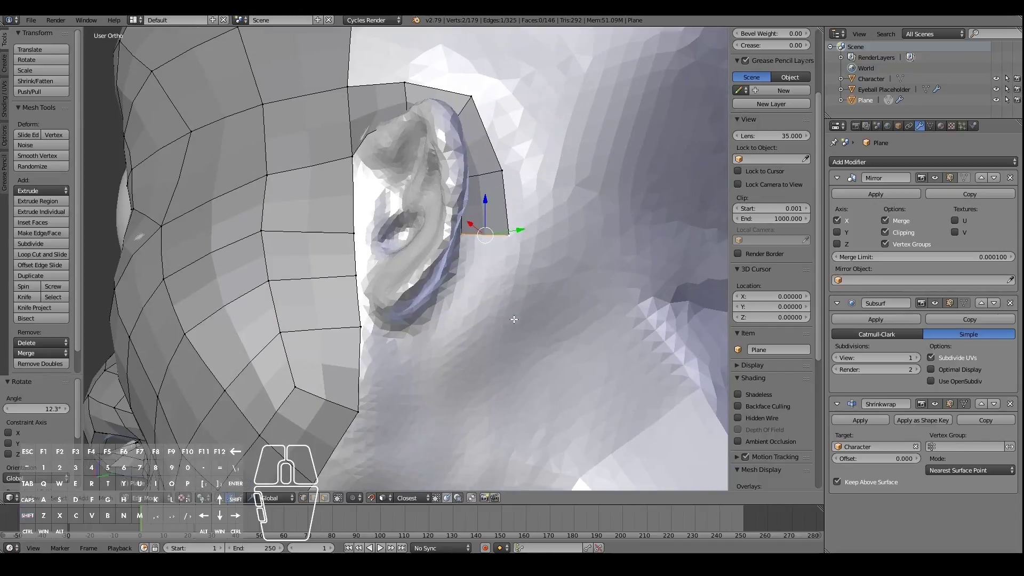
{"action": "middle_click_drag", "start_coordinate": [509, 320], "coordinate": [517, 261]}
{"action": "key", "text": "e"}
{"action": "left_click", "coordinate": [535, 329]}
{"action": "key", "text": "r"}
{"action": "left_click", "coordinate": [519, 355]}
{"action": "key", "text": "g"}
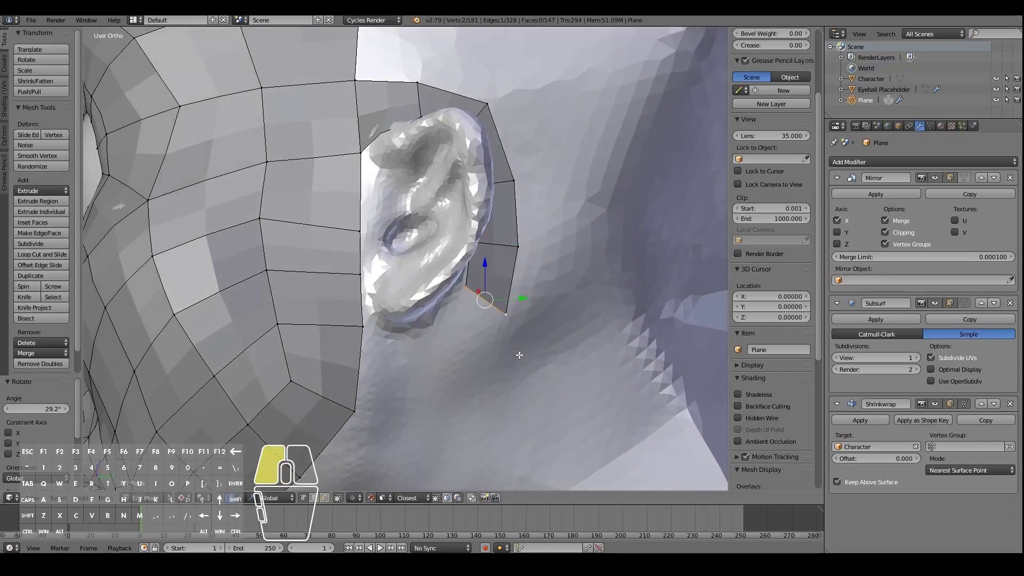
{"action": "left_click", "coordinate": [524, 352]}
{"action": "key", "text": "s"}
{"action": "left_click", "coordinate": [531, 355]}
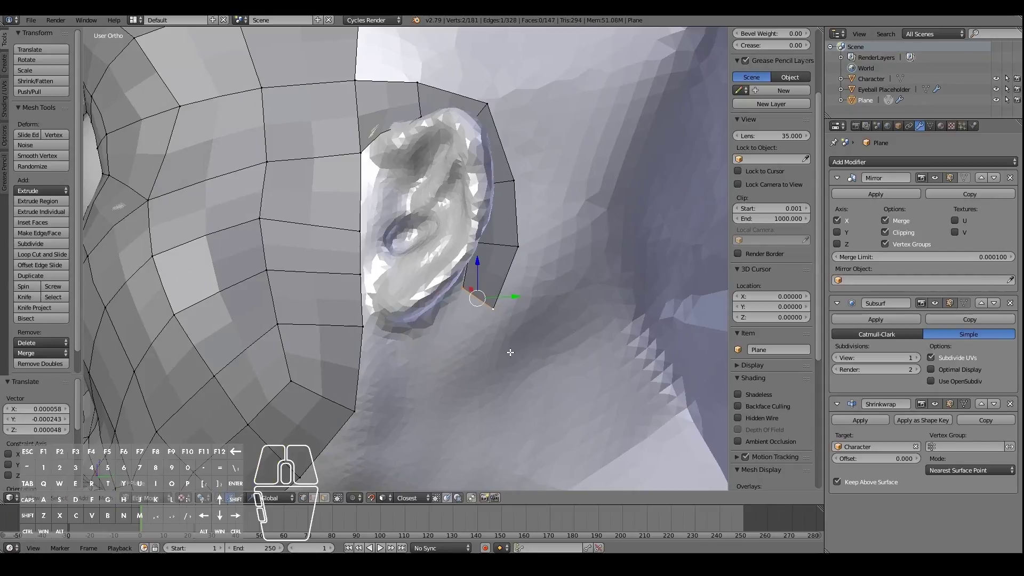
Step: Extrude the ear strip toward the earlobe's underside, align its end edge, and pull the previous edge's two vertices closer to the ear
{"action": "scroll", "coordinate": [517, 355], "scroll_direction": "up", "scroll_amount": 2}
{"action": "key", "text": "e"}
{"action": "left_click", "coordinate": [483, 383]}
{"action": "left_click", "coordinate": [483, 383]}
{"action": "key", "text": "r"}
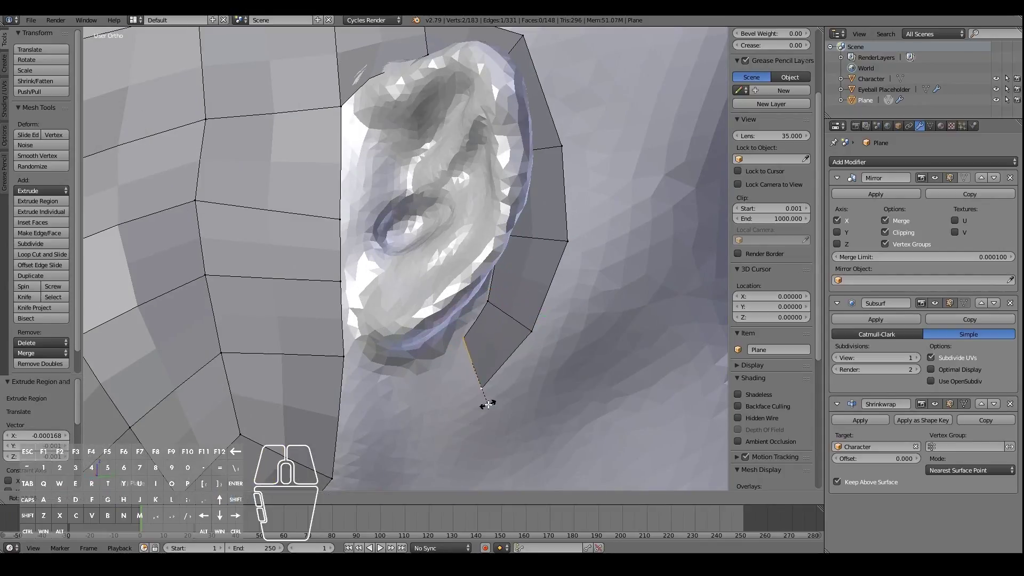
{"action": "left_click", "coordinate": [488, 401]}
{"action": "key", "text": "g"}
{"action": "left_click", "coordinate": [473, 402]}
{"action": "left_click_drag", "start_coordinate": [487, 301], "coordinate": [480, 305]}
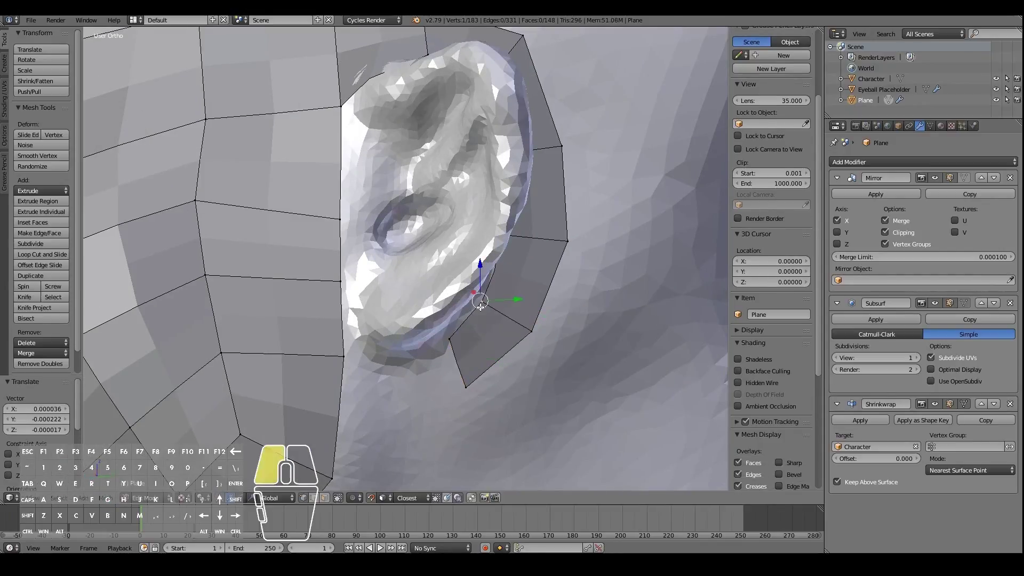
{"action": "left_click_drag", "start_coordinate": [535, 333], "coordinate": [524, 329]}
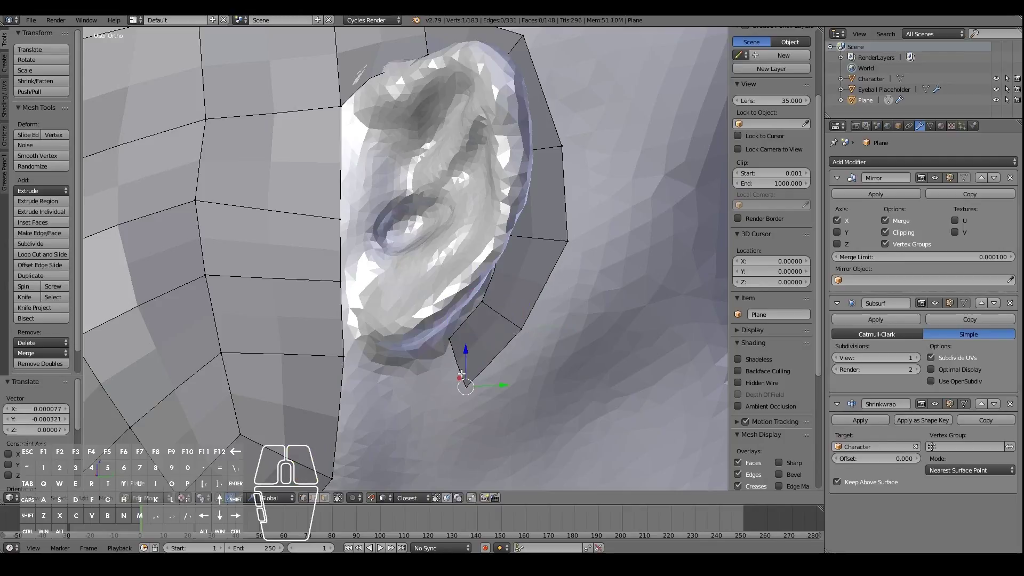
Step: Scale the strip's end edge and reposition it behind the bottom of the earlobe
{"action": "middle_click_drag", "start_coordinate": [462, 375], "coordinate": [462, 388]}
{"action": "right_click", "coordinate": [464, 390], "text": "shift"}
{"action": "key", "text": "s"}
{"action": "left_click", "coordinate": [475, 386]}
{"action": "scroll", "coordinate": [463, 370], "scroll_direction": "down", "scroll_amount": 2}
{"action": "scroll", "coordinate": [405, 360], "scroll_direction": "down", "scroll_amount": 1}
{"action": "key", "text": "g"}
{"action": "left_click", "coordinate": [451, 353]}
{"action": "key", "text": "s"}
{"action": "left_click", "coordinate": [474, 373]}
{"action": "key", "text": "g"}
{"action": "left_click", "coordinate": [472, 378]}
Step: Fill a face beneath the earlobe between the strip's end edge and the rear edge of the jaw mesh
{"action": "right_click", "coordinate": [375, 273], "text": "shift"}
{"action": "right_click", "coordinate": [372, 319]}
{"action": "right_click", "coordinate": [374, 273], "text": "shift"}
{"action": "key", "text": "ctrl+z"}
{"action": "key", "text": "ctrl+shift+z"}
{"action": "key", "text": "ctrl+z"}
{"action": "key", "text": "ctrl+z"}
{"action": "right_click", "coordinate": [373, 319], "text": "shift"}
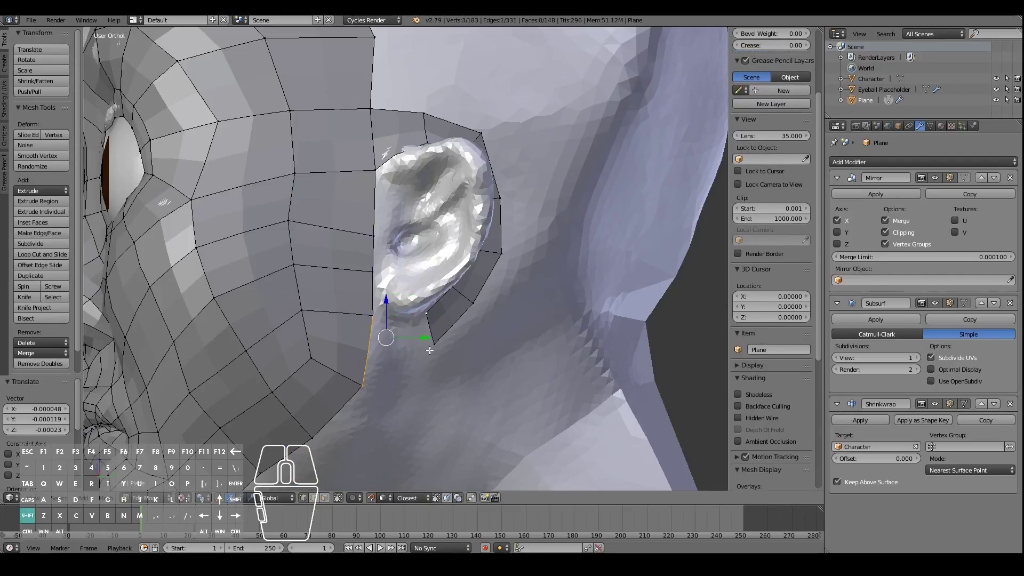
{"action": "key", "text": "f"}
{"action": "scroll", "coordinate": [405, 332], "scroll_direction": "down", "scroll_amount": 3}
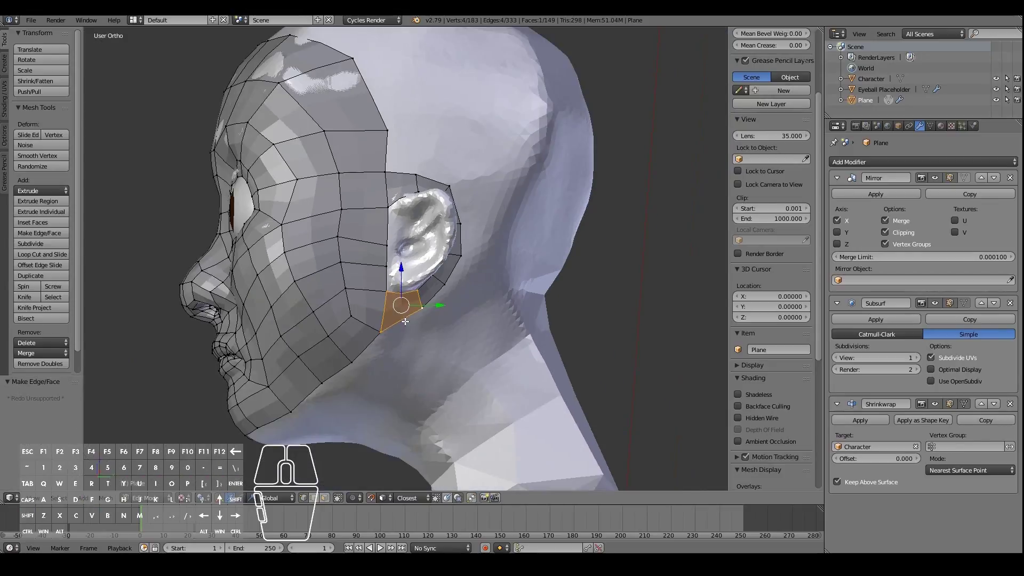
Step: Add one loop cut through the new face beneath the earlobe and reposition the cut edge
{"action": "key", "text": "ctrl+r"}
{"action": "left_click", "coordinate": [405, 319]}
{"action": "key", "text": "g"}
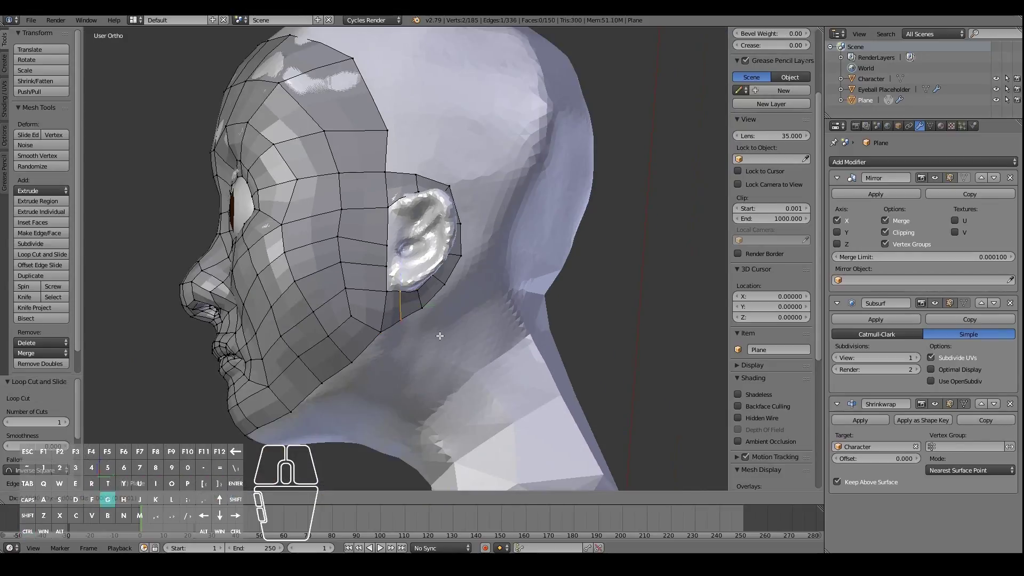
{"action": "left_click", "coordinate": [442, 340]}
{"action": "scroll", "coordinate": [397, 314], "scroll_direction": "up", "scroll_amount": 3}
{"action": "middle_click_drag", "start_coordinate": [427, 346], "coordinate": [429, 425]}
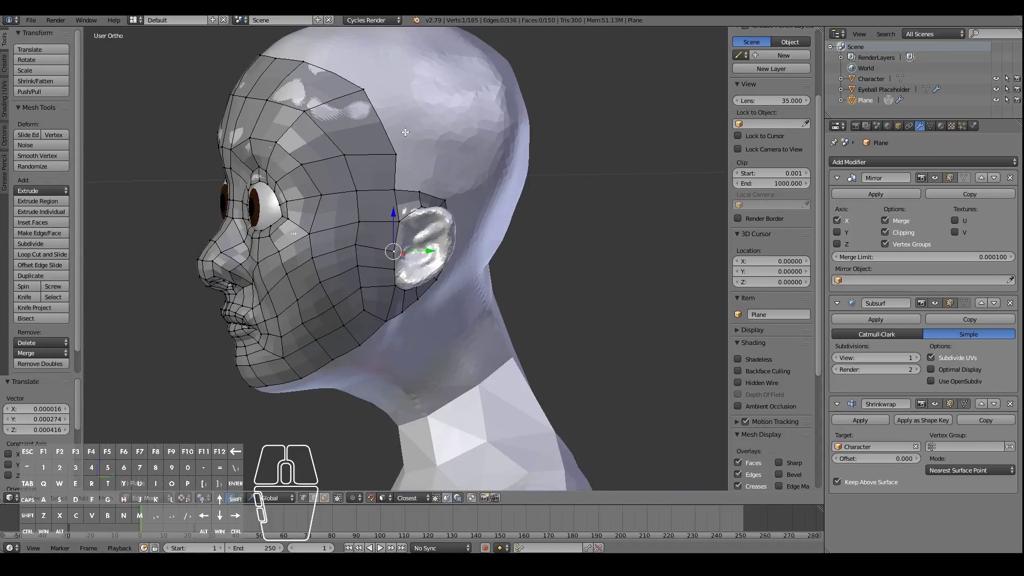
Step: Extrude the upper forehead and temple boundary edges back over the head, then rotate and reposition the new boundary
{"action": "right_click", "coordinate": [379, 112], "text": "alt"}
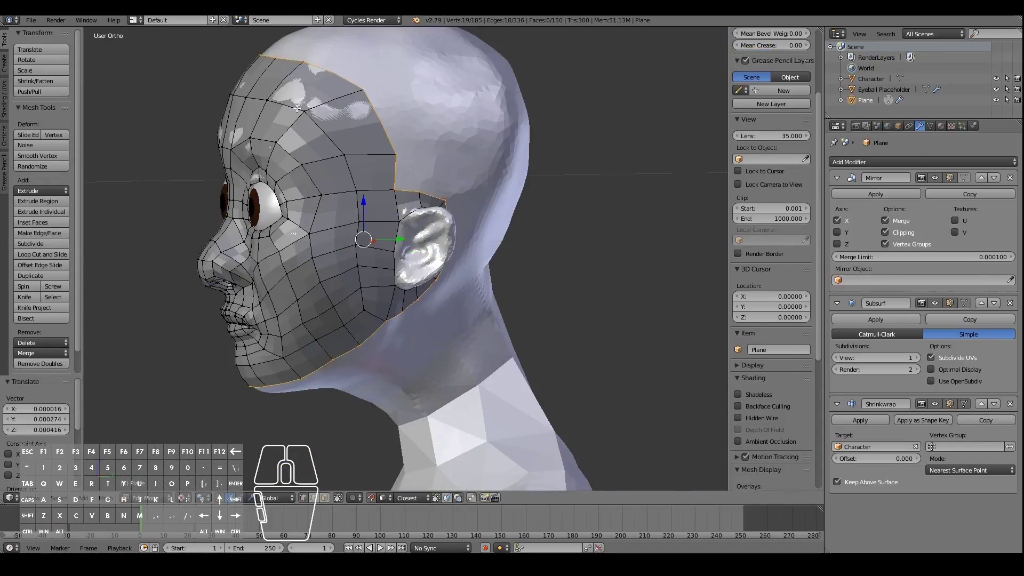
{"action": "mouse_move", "coordinate": [387, 193]}
{"action": "middle_mouse_down"}
{"action": "mouse_move", "coordinate": [427, 299]}
{"action": "mouse_move", "coordinate": [244, 407]}
{"action": "middle_mouse_up"}
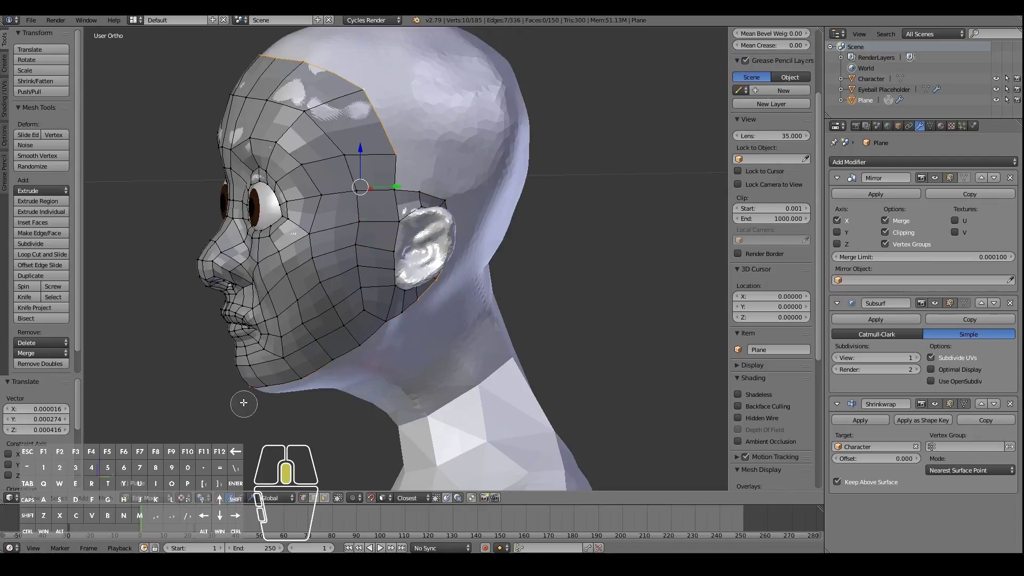
{"action": "middle_click_drag", "start_coordinate": [421, 312], "coordinate": [423, 284]}
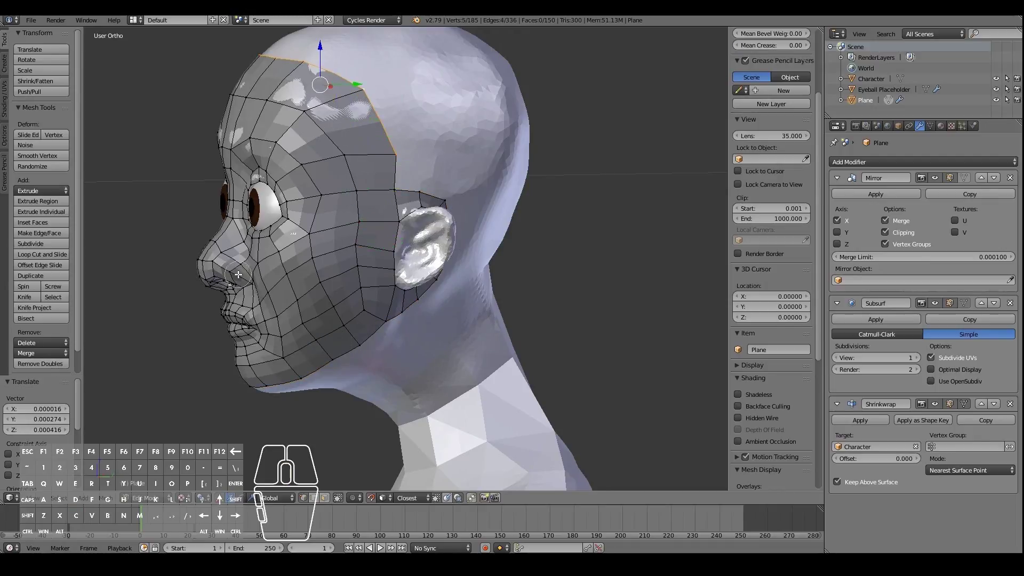
{"action": "mouse_move", "coordinate": [238, 275]}
{"action": "middle_mouse_down"}
{"action": "mouse_move", "coordinate": [350, 279]}
{"action": "mouse_move", "coordinate": [241, 285]}
{"action": "middle_mouse_up"}
{"action": "key", "text": "KP_3"}
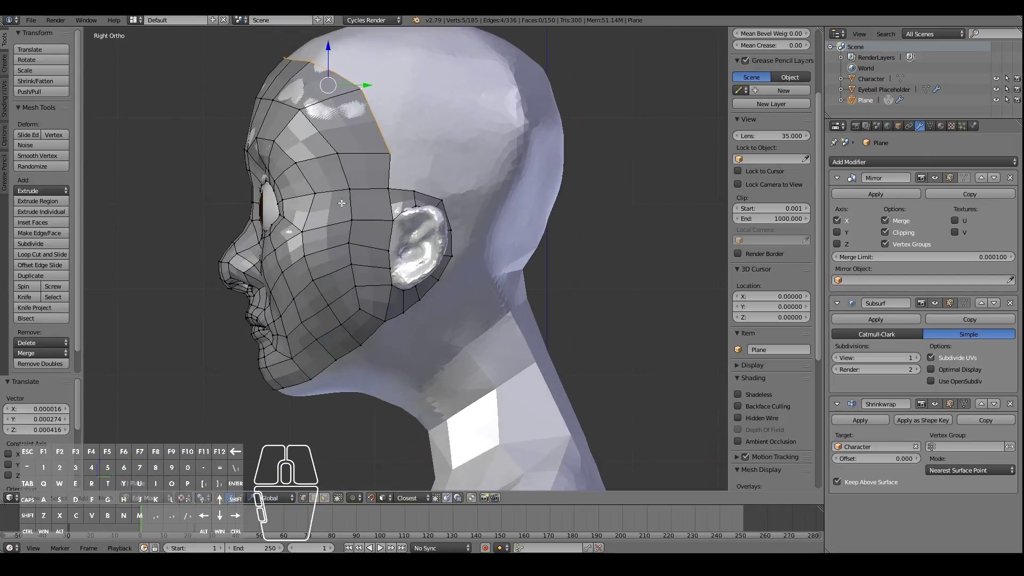
{"action": "key", "text": "e"}
{"action": "left_click", "coordinate": [430, 42]}
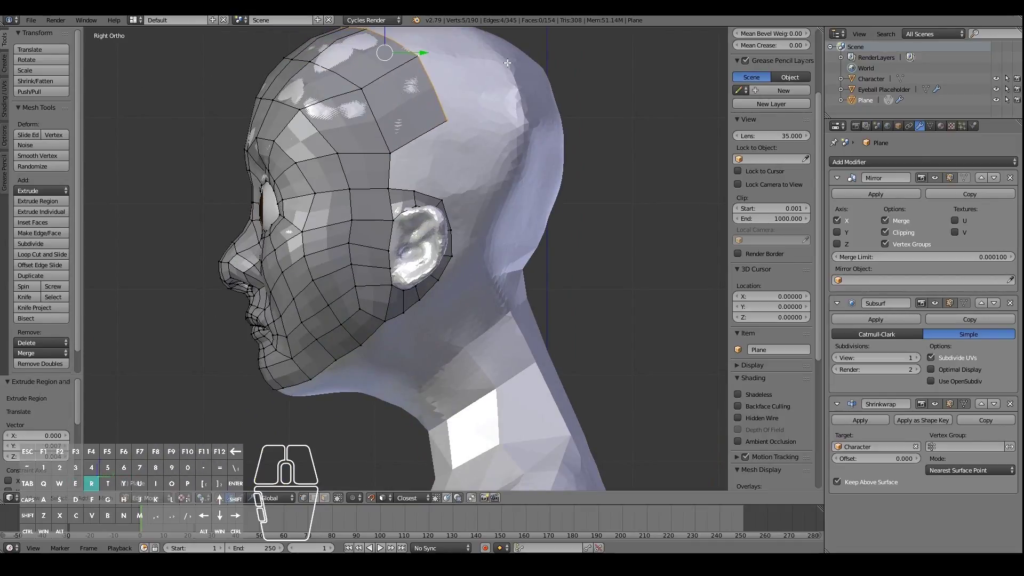
{"action": "key", "text": "r"}
{"action": "left_click", "coordinate": [515, 118]}
{"action": "key", "text": "g"}
{"action": "left_click", "coordinate": [514, 119]}
Step: Move two vertices of the new boundary row away from the head's centreline to even out their spacing
{"action": "mouse_move", "coordinate": [411, 133]}
{"action": "middle_mouse_down"}
{"action": "mouse_move", "coordinate": [471, 188]}
{"action": "mouse_move", "coordinate": [515, 192]}
{"action": "mouse_move", "coordinate": [401, 131]}
{"action": "middle_mouse_up"}
{"action": "right_click", "coordinate": [305, 82]}
{"action": "key", "text": "g"}
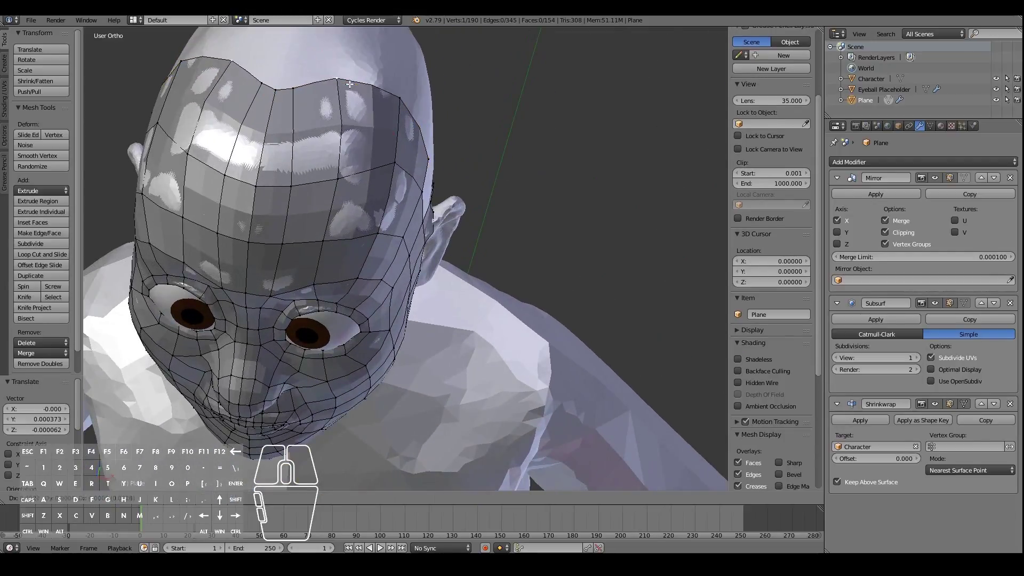
{"action": "left_click", "coordinate": [345, 84]}
{"action": "right_click", "coordinate": [297, 95]}
{"action": "key", "text": "g"}
{"action": "left_click", "coordinate": [323, 91]}
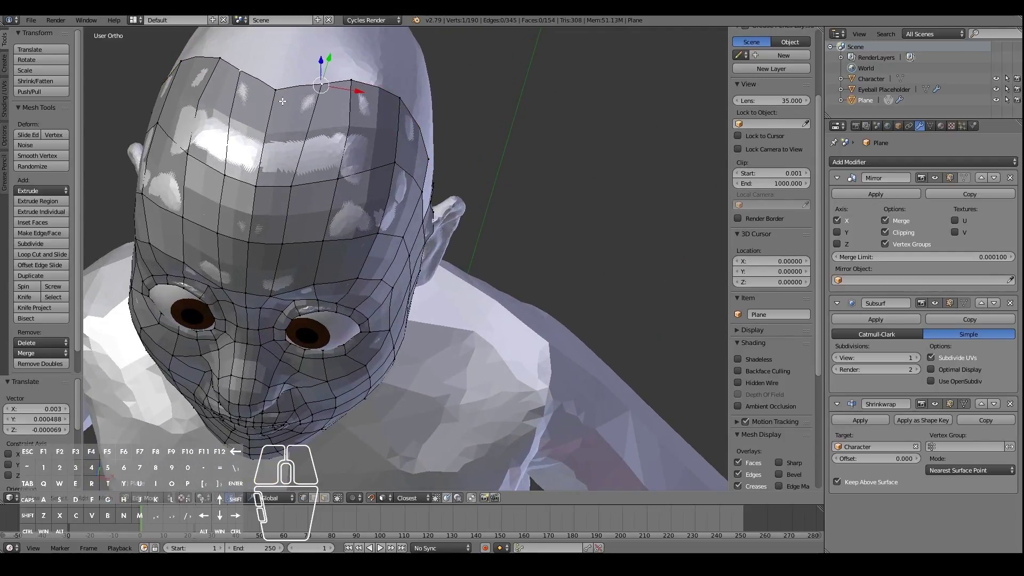
Step: Adjust the remaining vertices of the new boundary row across the top of the head and its corner above the ear
{"action": "middle_click_drag", "start_coordinate": [323, 92], "coordinate": [435, 122]}
{"action": "scroll", "coordinate": [281, 113], "scroll_direction": "up", "scroll_amount": 2}
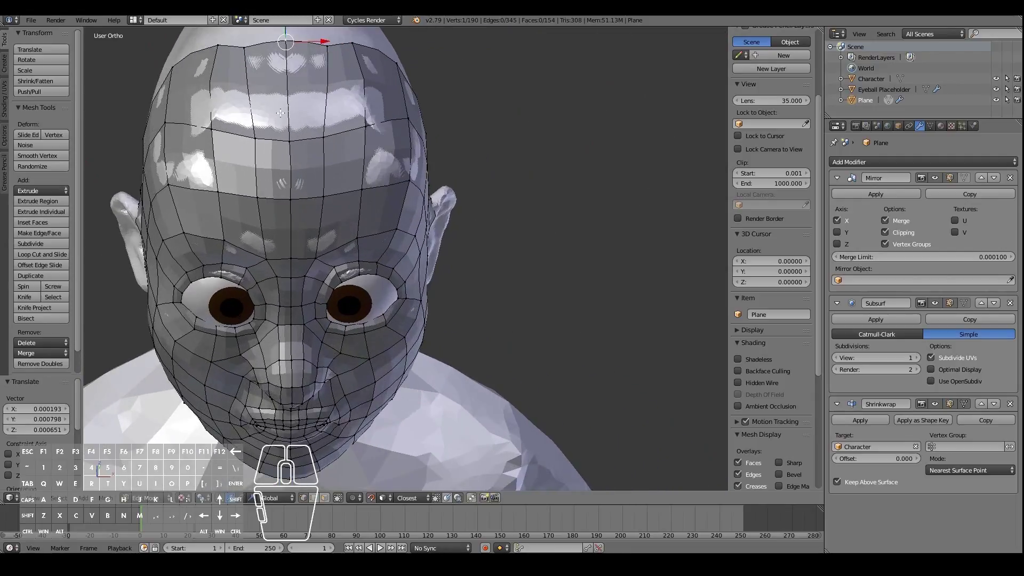
{"action": "scroll", "coordinate": [288, 98], "scroll_direction": "up", "scroll_amount": 10, "text": "shift"}
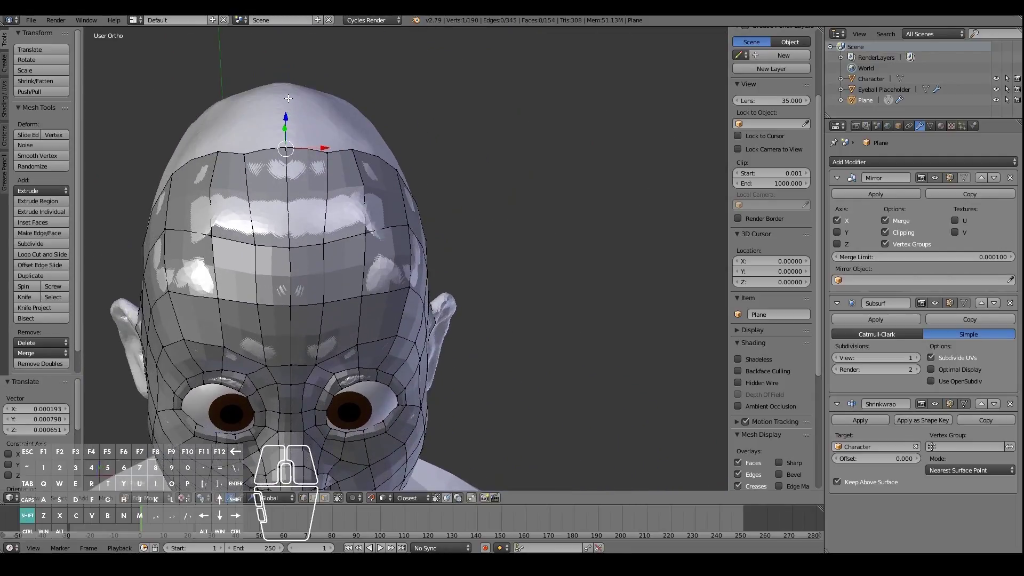
{"action": "scroll", "coordinate": [288, 98], "scroll_direction": "up", "scroll_amount": 2}
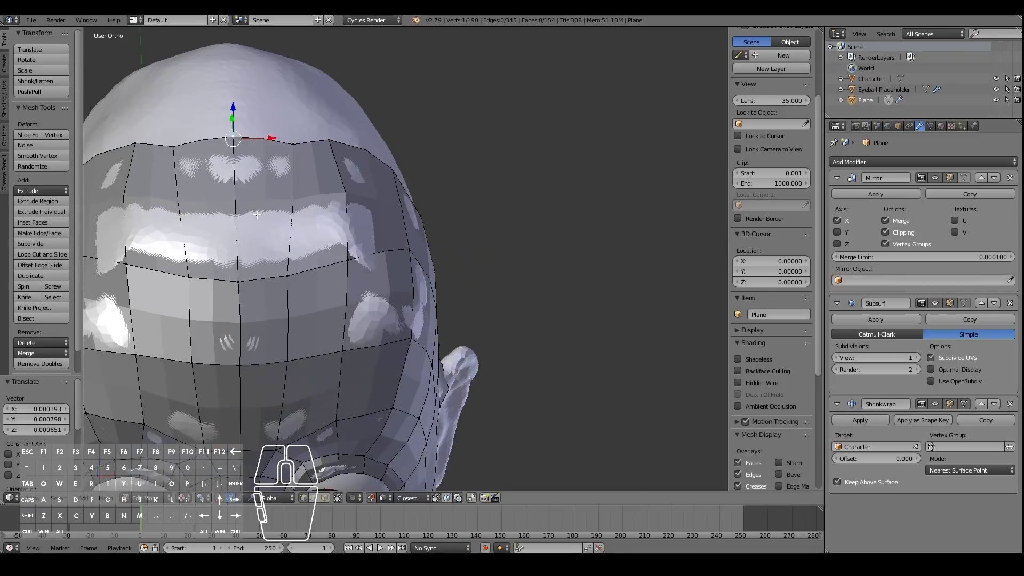
{"action": "right_click", "coordinate": [322, 153]}
{"action": "key", "text": "g"}
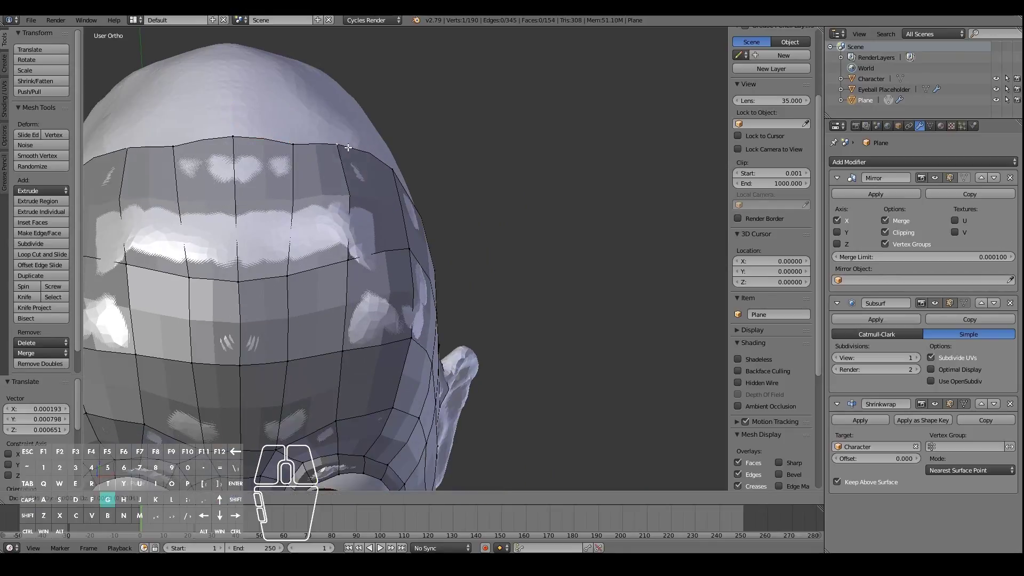
{"action": "left_click", "coordinate": [351, 156]}
{"action": "key", "text": "g"}
{"action": "left_click", "coordinate": [291, 145]}
{"action": "middle_click_drag", "start_coordinate": [399, 308], "coordinate": [329, 216]}
{"action": "key", "text": "g"}
{"action": "left_click", "coordinate": [330, 217]}
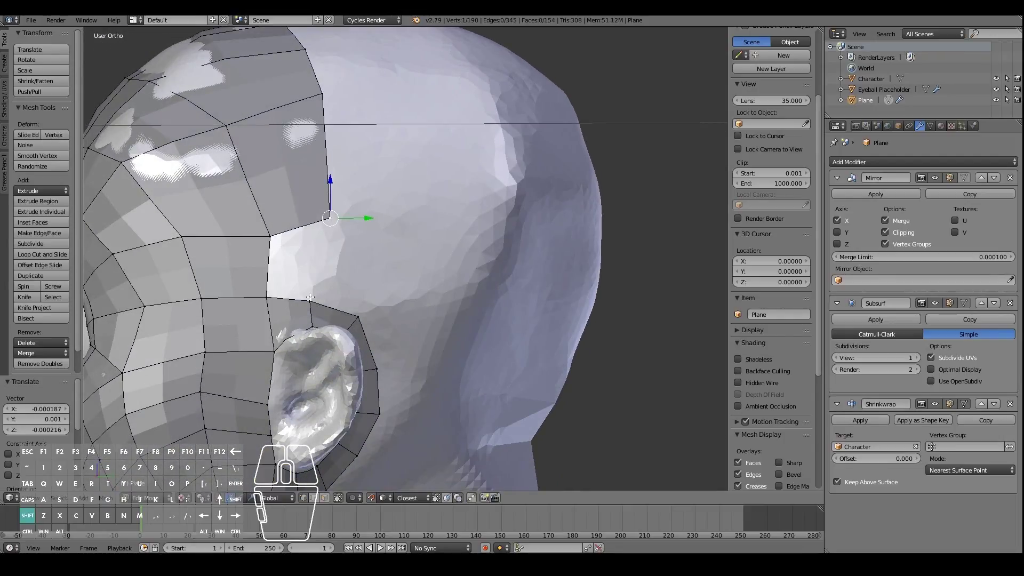
Step: Fill the gap between the new row's lower corner and the ear strip with a four-sided face
{"action": "right_click", "coordinate": [268, 297], "text": "shift"}
{"action": "right_click", "coordinate": [269, 235], "text": "shift"}
{"action": "key", "text": "f"}
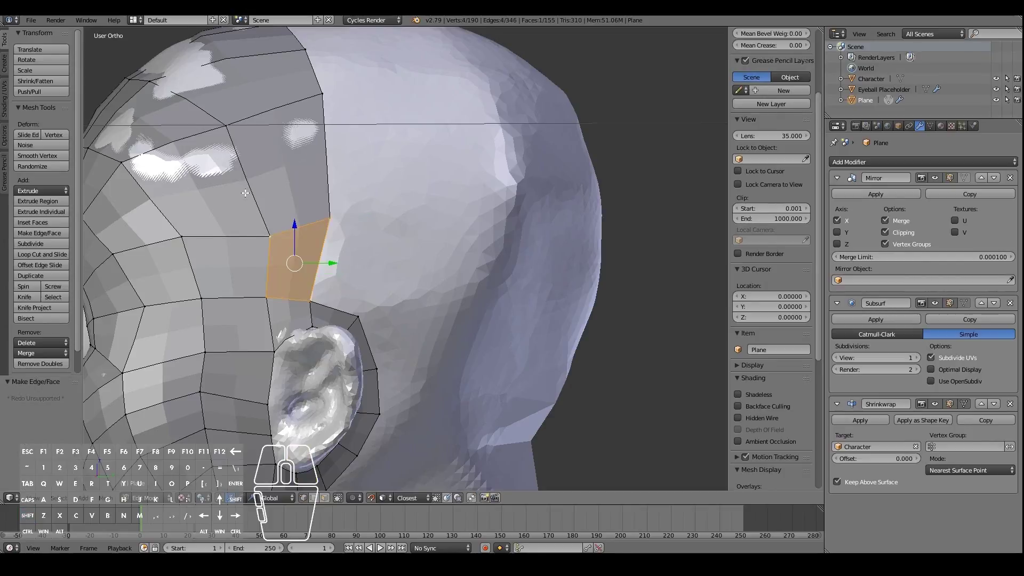
Step: Nudge the strip vertex directly above the ear
{"action": "mouse_move", "coordinate": [267, 229]}
{"action": "middle_mouse_down"}
{"action": "mouse_move", "coordinate": [240, 229]}
{"action": "mouse_move", "coordinate": [246, 209]}
{"action": "mouse_move", "coordinate": [256, 216]}
{"action": "middle_mouse_up"}
{"action": "right_click", "coordinate": [341, 290]}
{"action": "key", "text": "g"}
{"action": "left_click", "coordinate": [341, 290]}
Step: Delete the rear edge of the face filled above the ear
{"action": "left_click", "coordinate": [315, 498]}
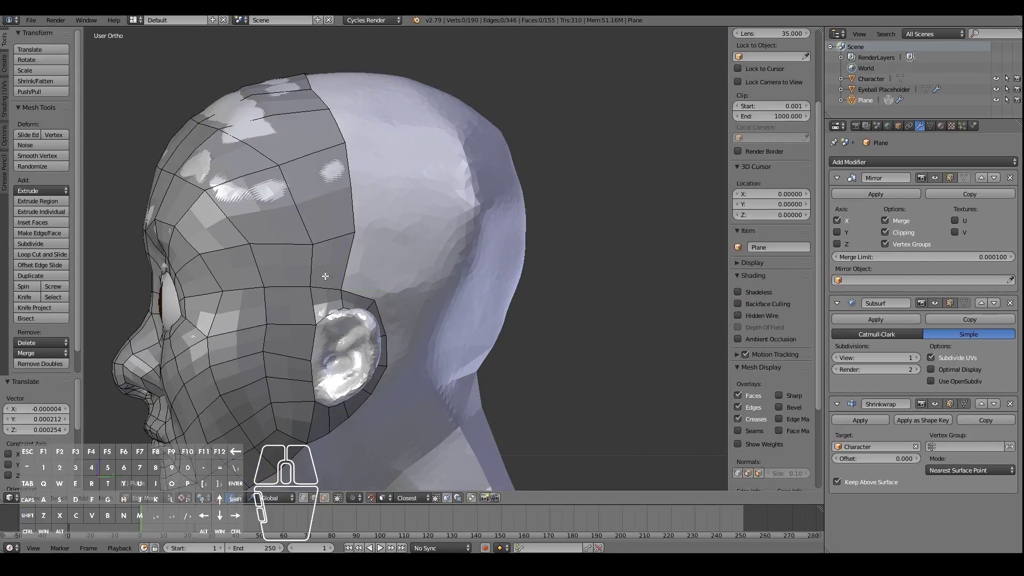
{"action": "right_click", "coordinate": [356, 289]}
{"action": "key", "text": "x"}
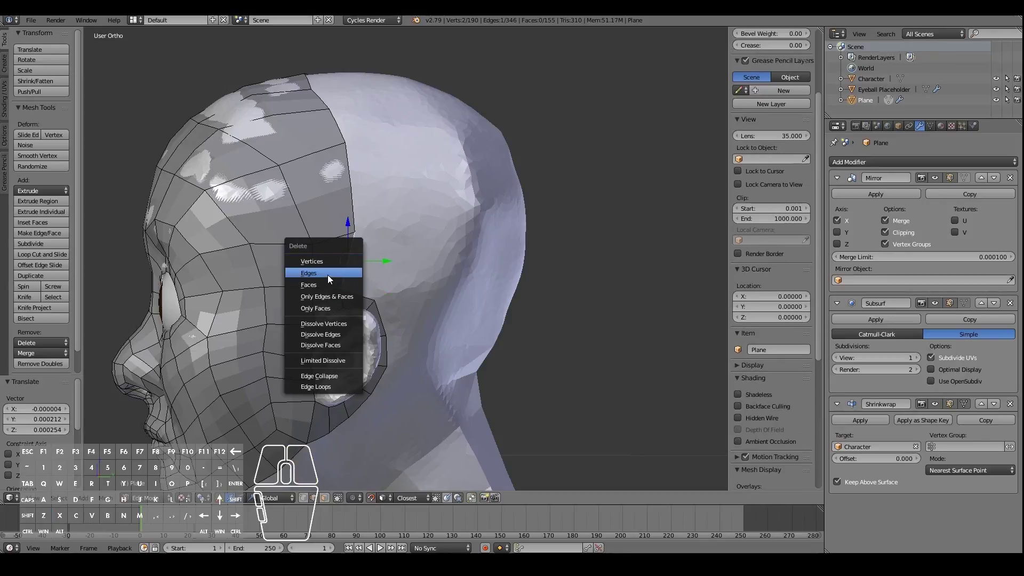
{"action": "left_click", "coordinate": [328, 275]}
Step: Flatten the rear boundary edges over the crown by scaling them along Y, then move them along the head surface
{"action": "right_click", "coordinate": [355, 195], "text": "alt"}
{"action": "middle_click_drag", "start_coordinate": [354, 196], "coordinate": [342, 219]}
{"action": "key", "text": "KP_7"}
{"action": "key", "text": "s"}
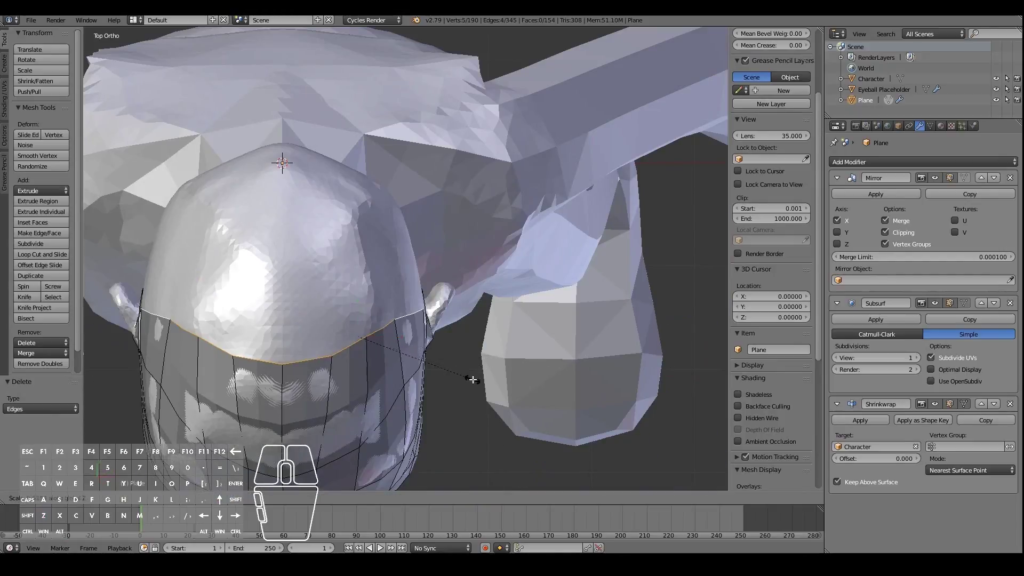
{"action": "key", "text": "y"}
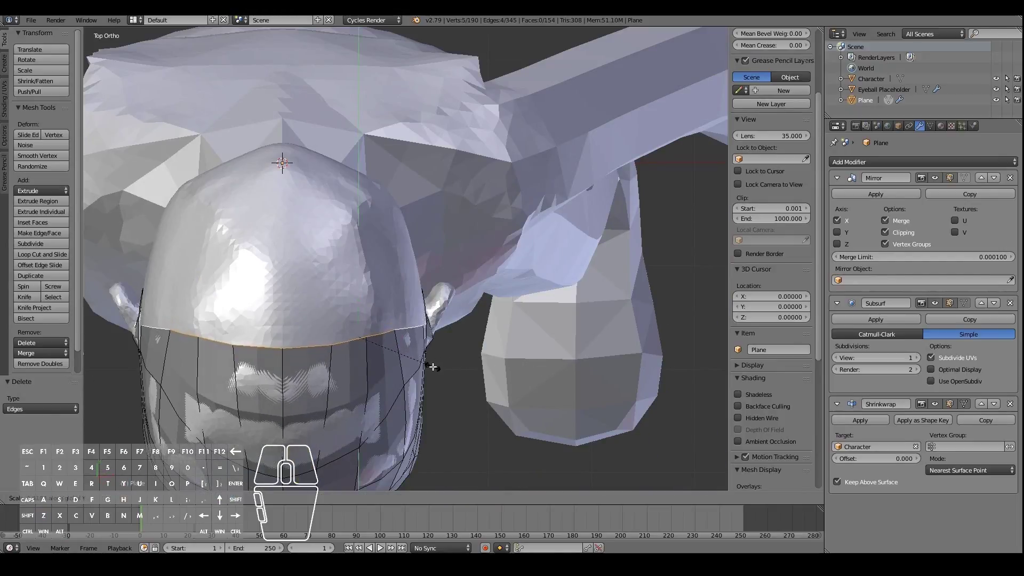
{"action": "left_click", "coordinate": [403, 372]}
{"action": "middle_click_drag", "start_coordinate": [402, 372], "coordinate": [312, 243]}
{"action": "key", "text": "g"}
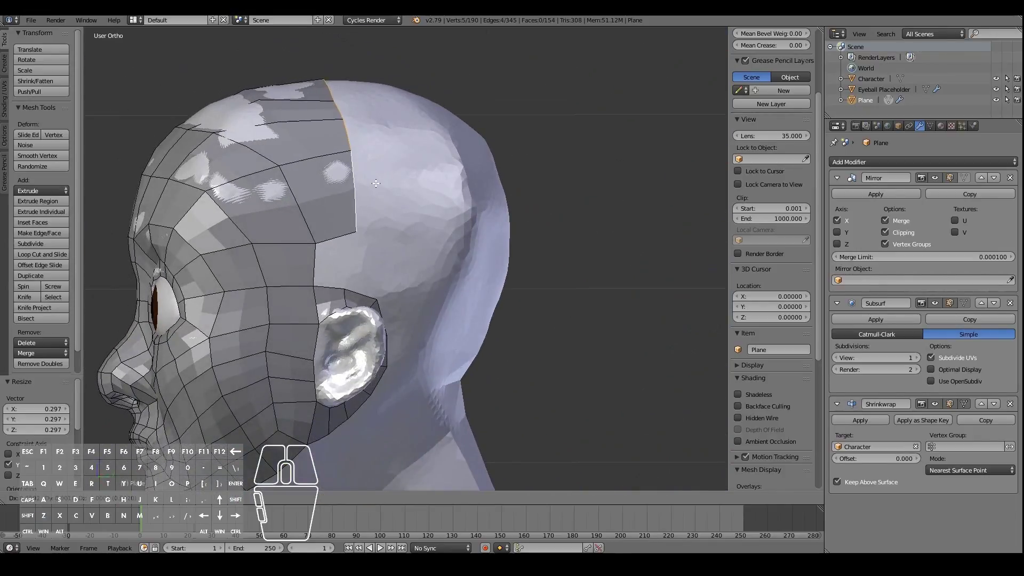
{"action": "left_click", "coordinate": [377, 183]}
Step: Move the lower corner vertex of the rear boundary above the ear into line with the row
{"action": "key", "text": "KP_1"}
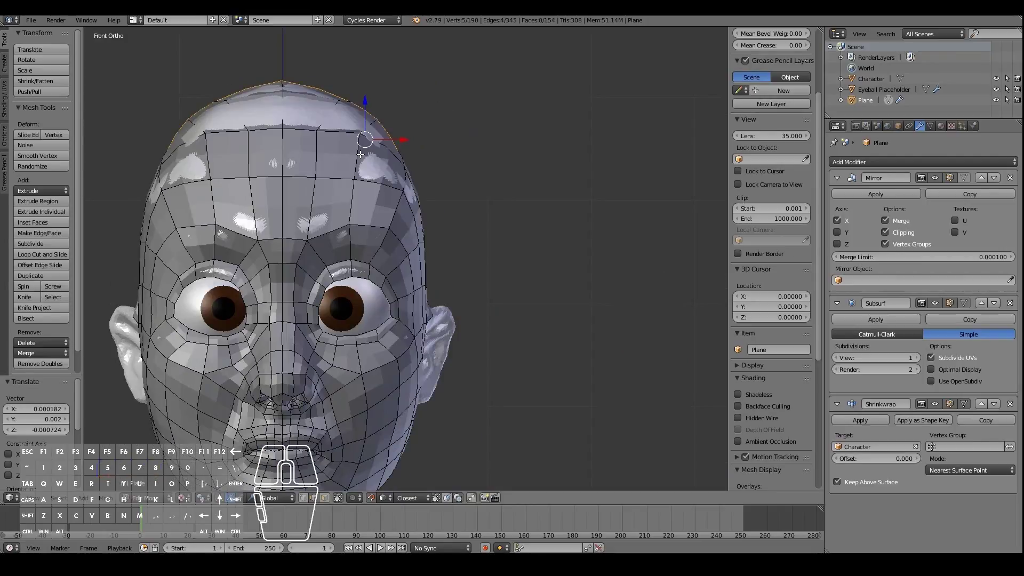
{"action": "key", "text": "KP_3"}
{"action": "right_click", "coordinate": [344, 243]}
{"action": "right_click", "coordinate": [354, 233]}
{"action": "key", "text": "g"}
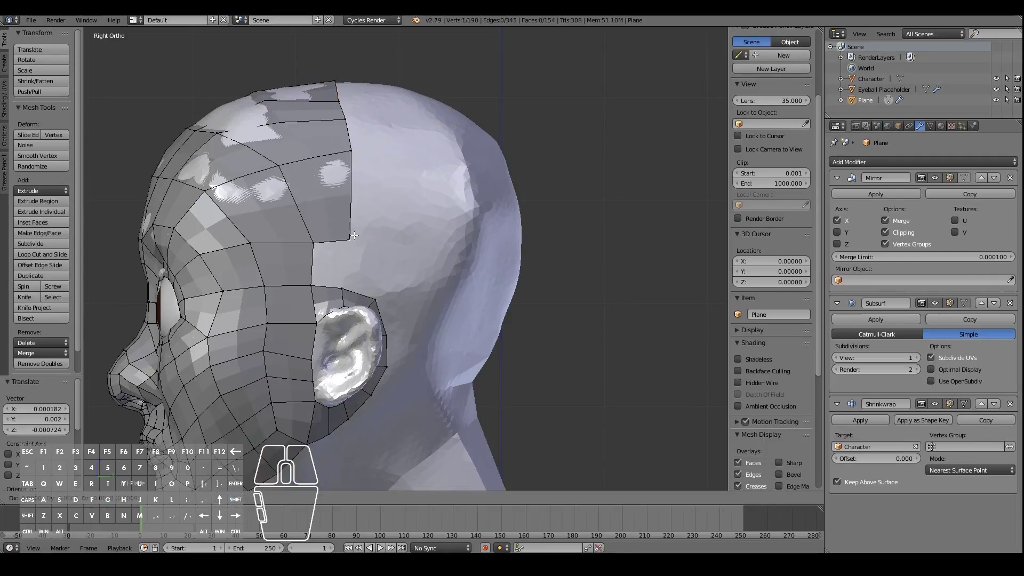
{"action": "left_click", "coordinate": [354, 236]}
Step: Reposition individual vertices on the rear boundary to smooth its curve across the crown
{"action": "right_click", "coordinate": [349, 133], "text": "alt"}
{"action": "middle_click_drag", "start_coordinate": [350, 133], "coordinate": [458, 206]}
{"action": "right_click", "coordinate": [329, 171]}
{"action": "key", "text": "g"}
{"action": "left_click", "coordinate": [314, 164]}
{"action": "middle_click_drag", "start_coordinate": [307, 157], "coordinate": [319, 169]}
{"action": "right_click", "coordinate": [324, 167]}
{"action": "key", "text": "g"}
{"action": "left_click", "coordinate": [338, 169]}
Step: Extrude the rear boundary edges from the crown toward the back of the head
{"action": "key", "text": "KP_3"}
{"action": "right_click", "coordinate": [350, 175], "text": "alt"}
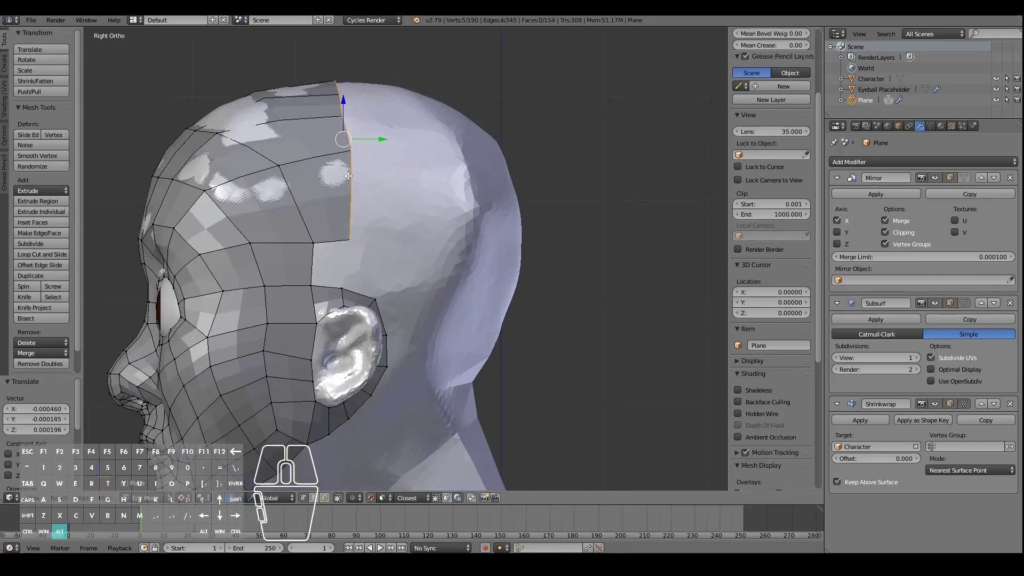
{"action": "key", "text": "e"}
{"action": "left_click", "coordinate": [439, 149]}
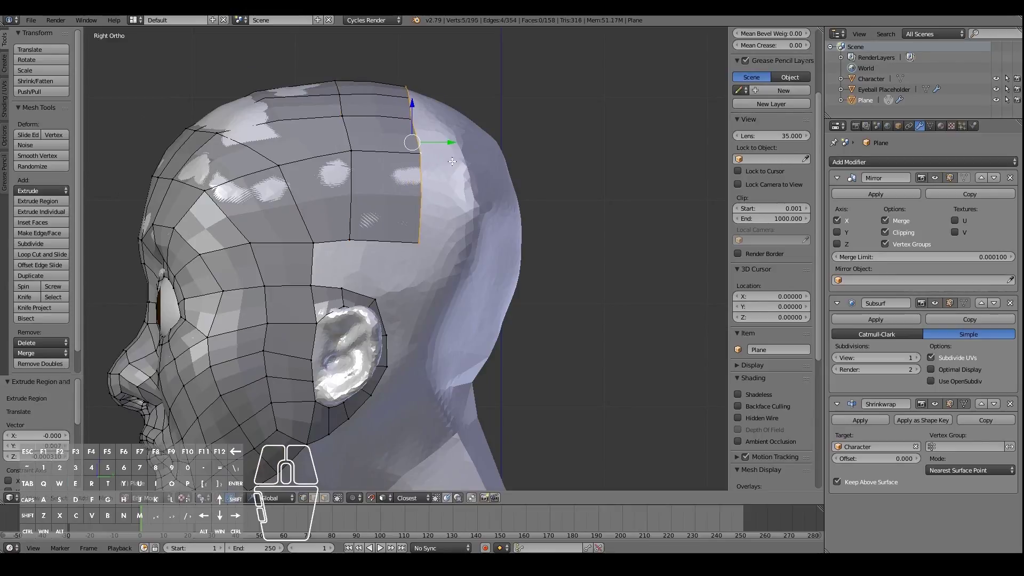
Step: Extrude another row over the back of the head, then rotate its boundary and move it down along the skull
{"action": "key", "text": "e"}
{"action": "left_click", "coordinate": [539, 199]}
{"action": "key", "text": "r"}
{"action": "left_click", "coordinate": [537, 233]}
{"action": "key", "text": "g"}
{"action": "left_click", "coordinate": [563, 292]}
{"action": "key", "text": "e"}
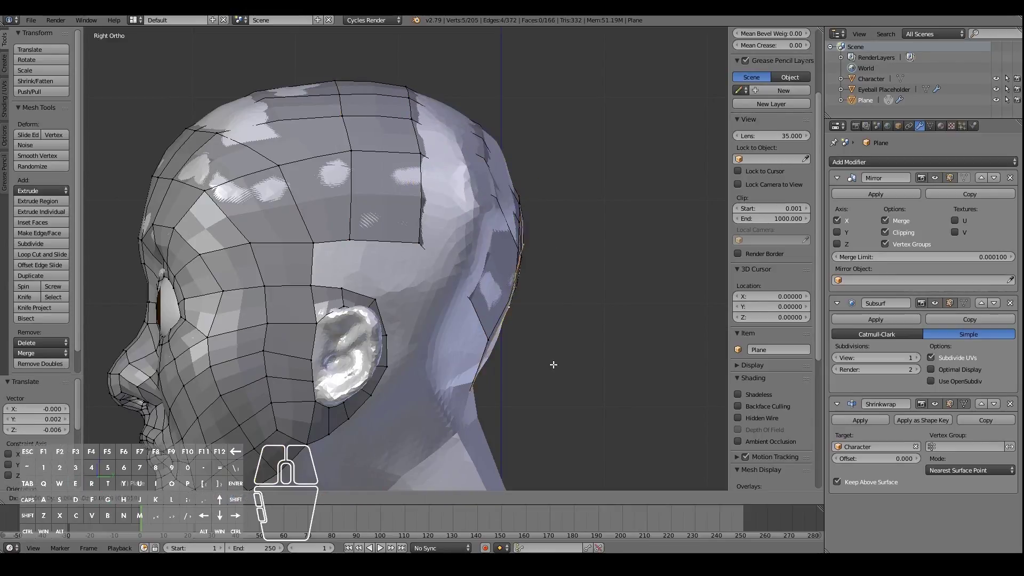
{"action": "right_click", "coordinate": [559, 376]}
{"action": "key", "text": "ctrl+z"}
Step: Reposition two vertices on the side of the head in the first row extruded behind the crown
{"action": "middle_click_drag", "start_coordinate": [418, 159], "coordinate": [453, 244]}
{"action": "key", "text": "KP_1"}
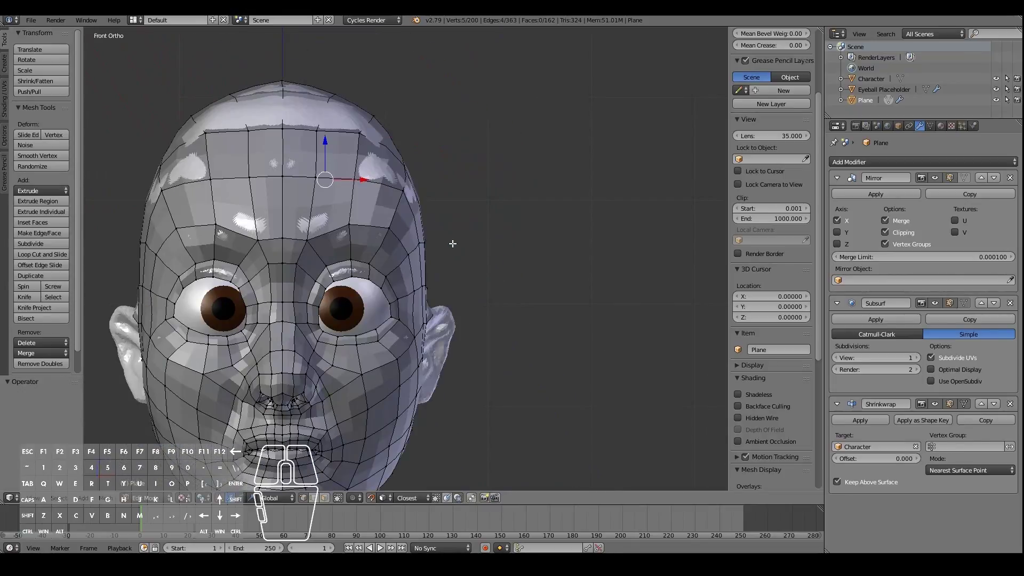
{"action": "key", "text": "KP_3"}
{"action": "middle_click_drag", "start_coordinate": [342, 185], "coordinate": [427, 168]}
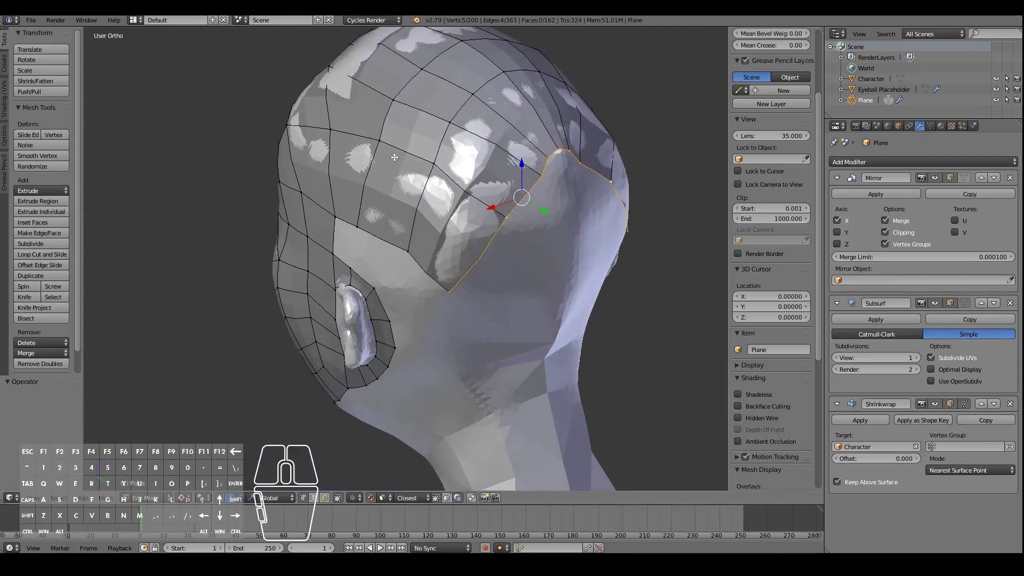
{"action": "right_click", "coordinate": [432, 166]}
{"action": "key", "text": "g"}
{"action": "left_click", "coordinate": [426, 165]}
{"action": "right_click", "coordinate": [419, 232]}
{"action": "key", "text": "g"}
{"action": "left_click", "coordinate": [415, 227]}
Step: Adjust two crown vertices beside the centreline to even out the row across the top of the head
{"action": "key", "text": "g"}
{"action": "left_click", "coordinate": [480, 89]}
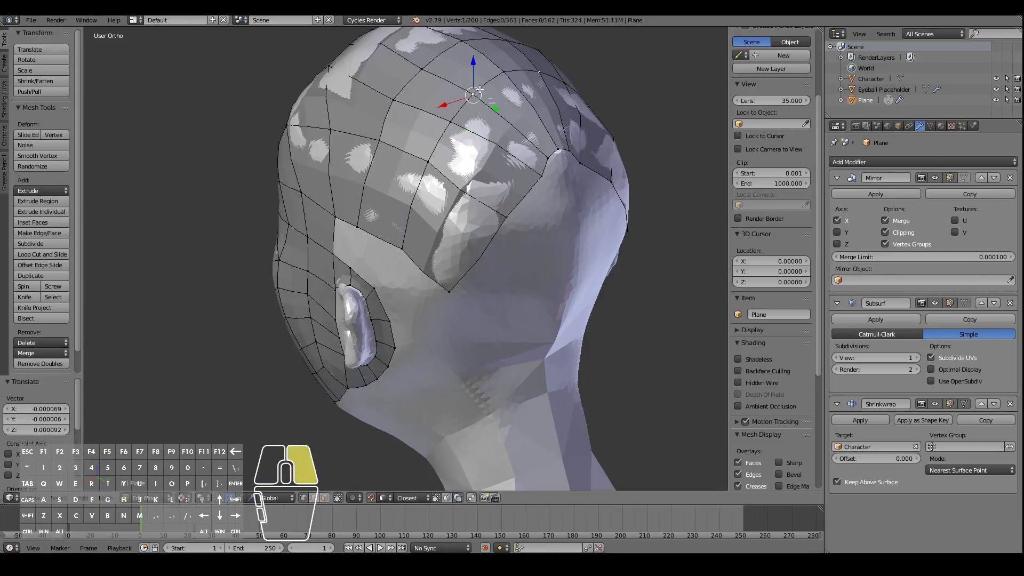
{"action": "key", "text": "KP_7"}
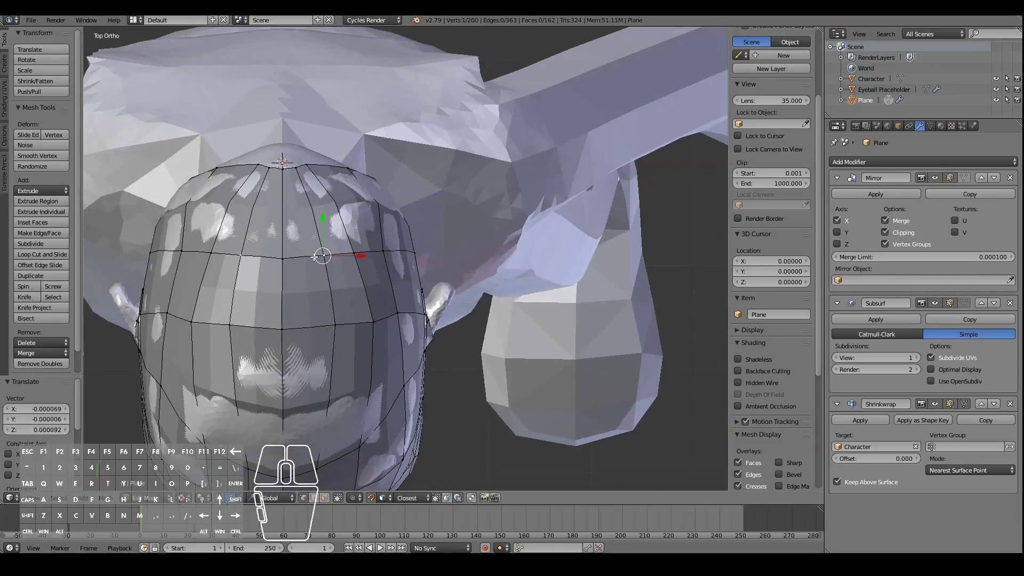
{"action": "key", "text": "g"}
{"action": "left_click", "coordinate": [327, 251]}
{"action": "right_click", "coordinate": [355, 253]}
{"action": "key", "text": "g"}
{"action": "left_click", "coordinate": [364, 259]}
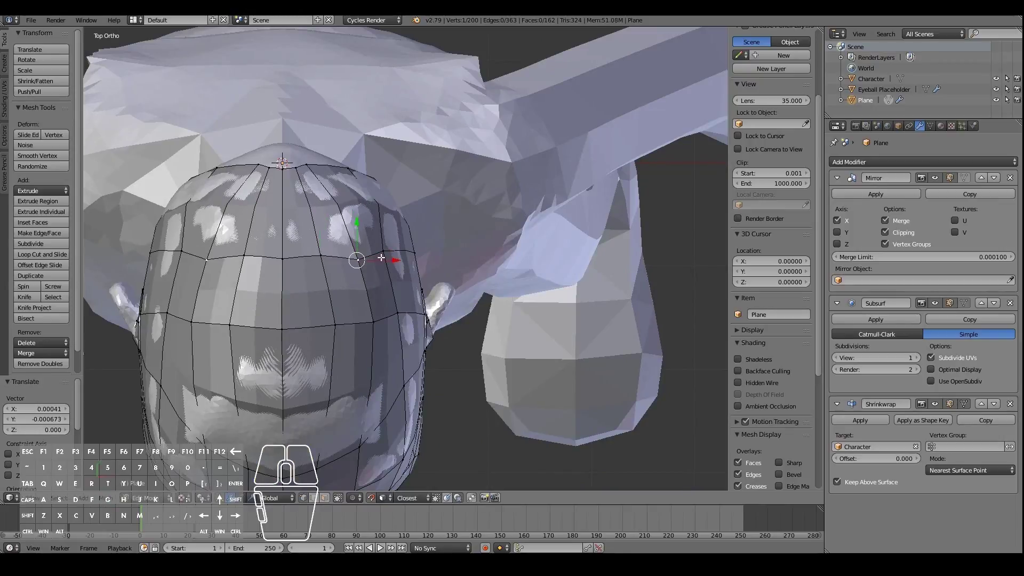
Step: Reposition vertices near the side of the head in the row running across the crown
{"action": "right_click", "coordinate": [385, 253]}
{"action": "key", "text": "g"}
{"action": "left_click", "coordinate": [394, 268]}
{"action": "key", "text": "g"}
{"action": "left_click", "coordinate": [290, 250]}
Step: Fine-tune two vertices of the side rows above the ear to even out the spacing
{"action": "middle_click_drag", "start_coordinate": [396, 256], "coordinate": [365, 238]}
{"action": "right_click", "coordinate": [365, 236]}
{"action": "key", "text": "g"}
{"action": "left_click", "coordinate": [365, 235]}
{"action": "middle_click_drag", "start_coordinate": [465, 310], "coordinate": [499, 206]}
{"action": "key", "text": "g"}
{"action": "left_click", "coordinate": [418, 256]}
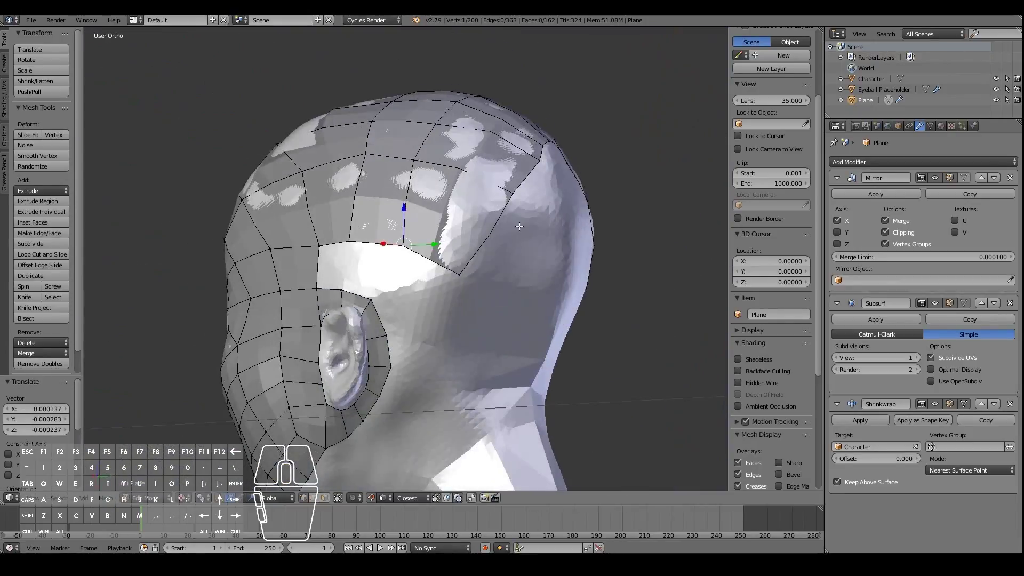
Step: Move the lower corner vertex and the vertex above it on the rear boundary slightly forward on the head
{"action": "right_click", "coordinate": [465, 274]}
{"action": "key", "text": "g"}
{"action": "left_click", "coordinate": [449, 265]}
{"action": "right_click", "coordinate": [510, 195]}
{"action": "key", "text": "g"}
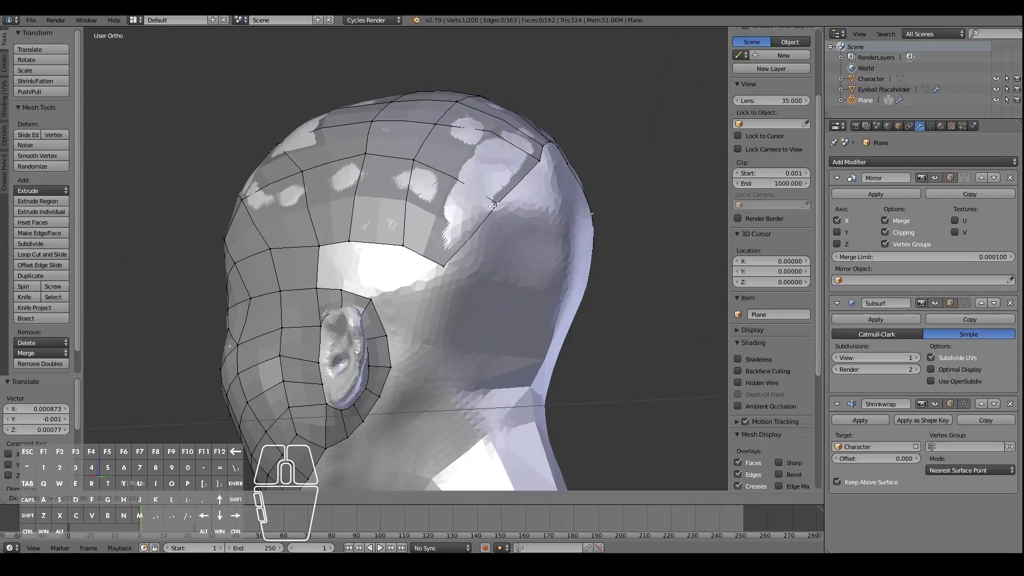
{"action": "left_click", "coordinate": [481, 206]}
Step: Shift the upper rear boundary vertex forward and readjust the boundary's lower corner vertex behind the ear
{"action": "right_click", "coordinate": [413, 160]}
{"action": "key", "text": "g"}
{"action": "right_click", "coordinate": [413, 160]}
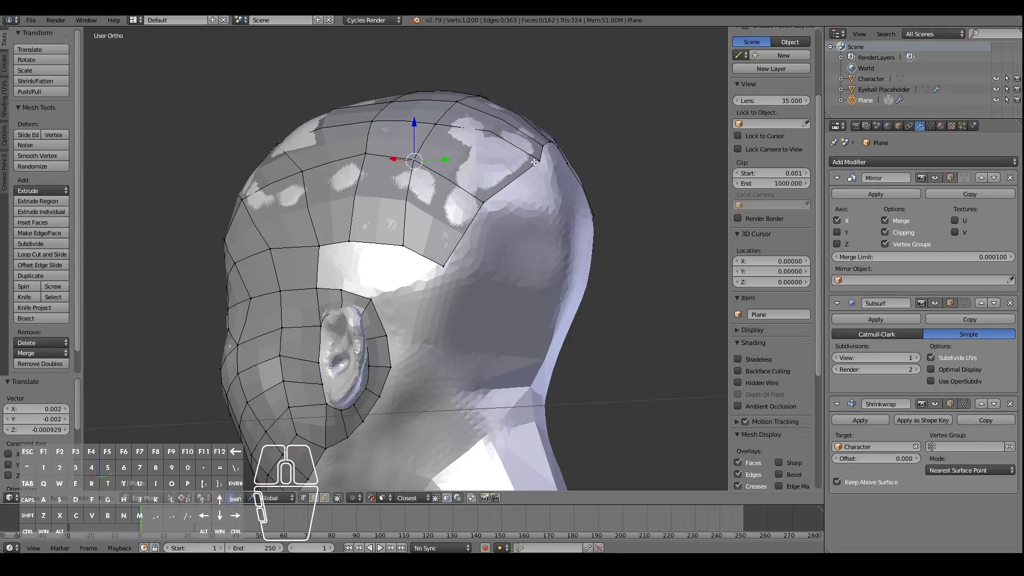
{"action": "right_click", "coordinate": [535, 162]}
{"action": "key", "text": "g"}
{"action": "left_click", "coordinate": [504, 165]}
{"action": "middle_click_drag", "start_coordinate": [504, 165], "coordinate": [638, 121]}
{"action": "key", "text": "g"}
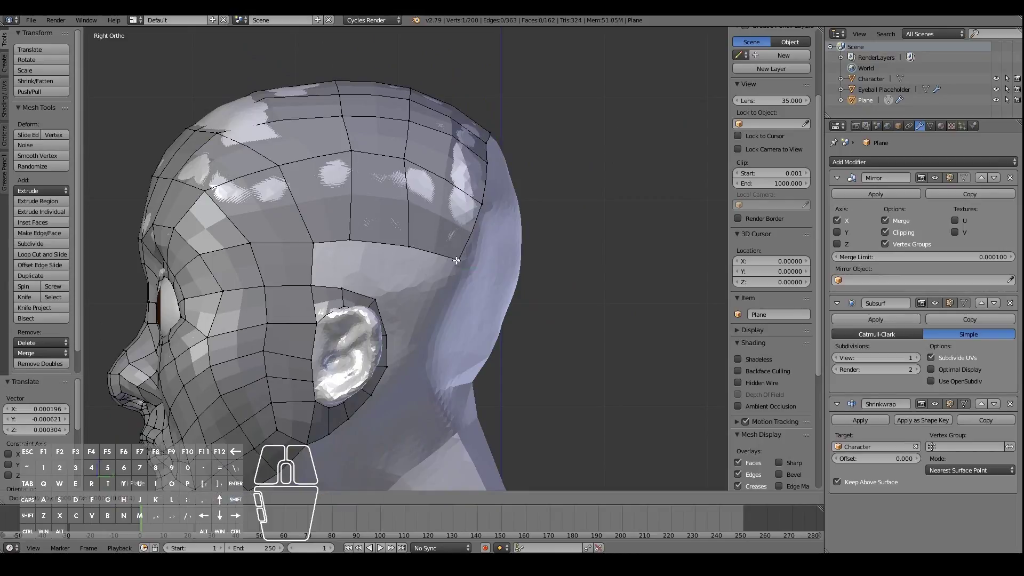
{"action": "left_click", "coordinate": [447, 258]}
Step: Reposition two vertices on the lower boundary at the back of the head
{"action": "middle_click_drag", "start_coordinate": [448, 258], "coordinate": [565, 314]}
{"action": "right_click", "coordinate": [507, 315]}
{"action": "key", "text": "g"}
{"action": "left_click", "coordinate": [512, 341]}
{"action": "right_click", "coordinate": [464, 315]}
{"action": "key", "text": "g"}
{"action": "left_click", "coordinate": [457, 312]}
Step: Extrude the lower boundary edges at the back of the head down toward the nape and adjust the new row
{"action": "right_click", "coordinate": [494, 290], "text": "alt"}
{"action": "key", "text": "e"}
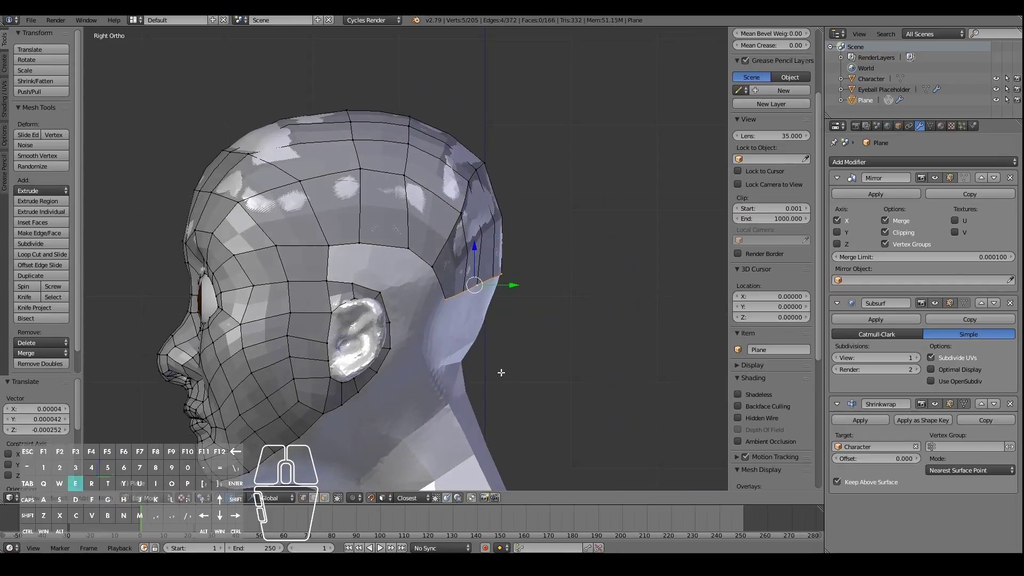
{"action": "left_click", "coordinate": [499, 448]}
{"action": "middle_click_drag", "start_coordinate": [498, 448], "coordinate": [437, 416]}
{"action": "right_click", "coordinate": [548, 388]}
{"action": "middle_click_drag", "start_coordinate": [609, 405], "coordinate": [566, 405]}
{"action": "right_click", "coordinate": [437, 407]}
{"action": "left_click", "coordinate": [454, 408]}
{"action": "middle_click_drag", "start_coordinate": [453, 408], "coordinate": [533, 407]}
Step: Extrude two more rows from the nape boundary down the back of the neck
{"action": "key", "text": "e"}
{"action": "left_click", "coordinate": [528, 443]}
{"action": "middle_click_drag", "start_coordinate": [528, 443], "coordinate": [458, 443]}
{"action": "middle_click_drag", "start_coordinate": [384, 432], "coordinate": [362, 432]}
{"action": "left_click", "coordinate": [447, 432]}
{"action": "key", "text": "e"}
{"action": "left_click", "coordinate": [443, 457]}
Step: Try to fill the gap between the side of the head and the ear strip with faces
{"action": "middle_click_drag", "start_coordinate": [298, 278], "coordinate": [382, 260]}
{"action": "key", "text": "f"}
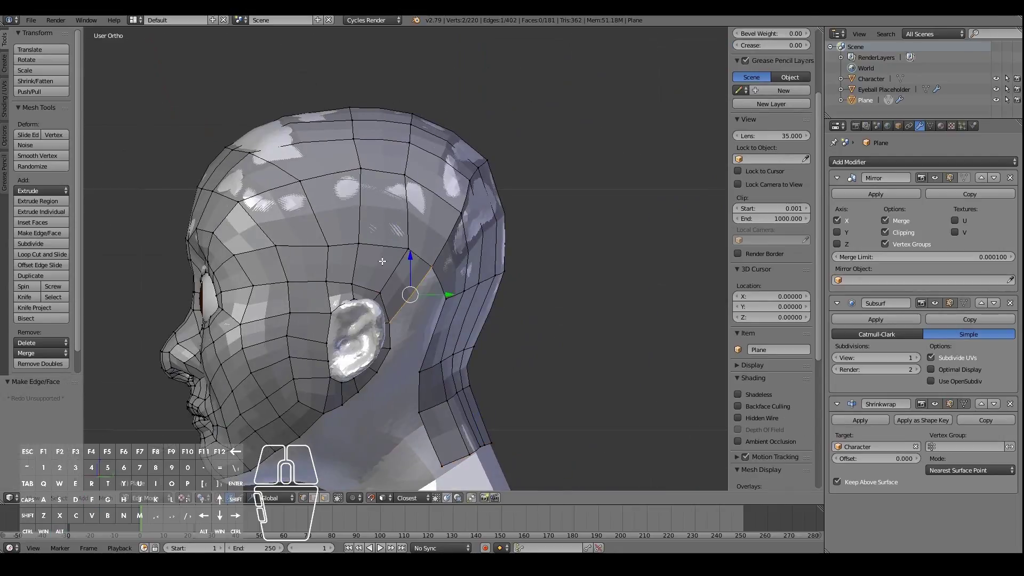
{"action": "key", "text": "a"}
Step: Fill the gap above and behind the ear with faces connecting the ear strip to the side of the head
{"action": "middle_click_drag", "start_coordinate": [581, 338], "coordinate": [515, 312]}
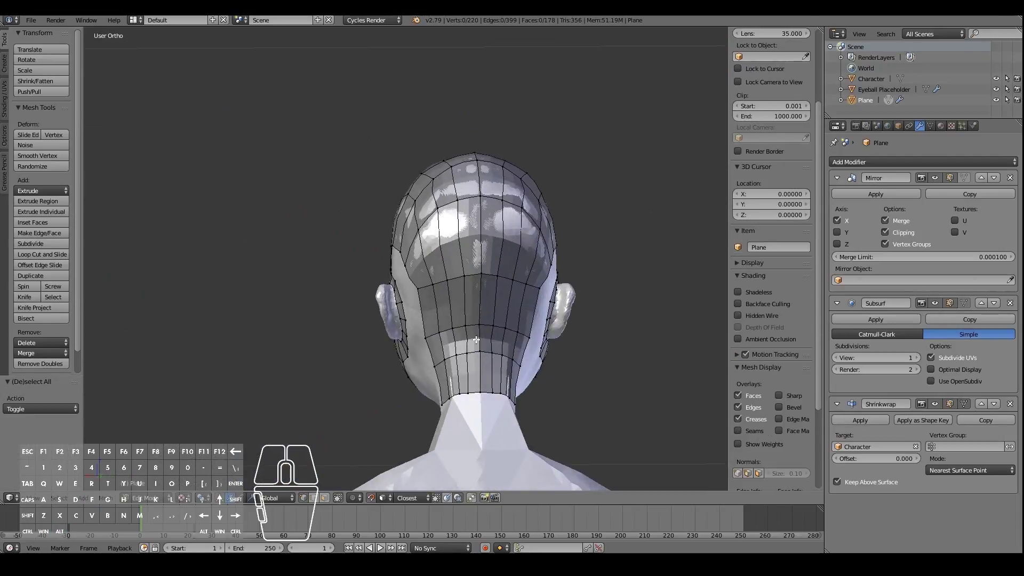
{"action": "middle_click_drag", "start_coordinate": [385, 356], "coordinate": [501, 354]}
{"action": "scroll", "coordinate": [500, 354], "scroll_direction": "up", "scroll_amount": 3}
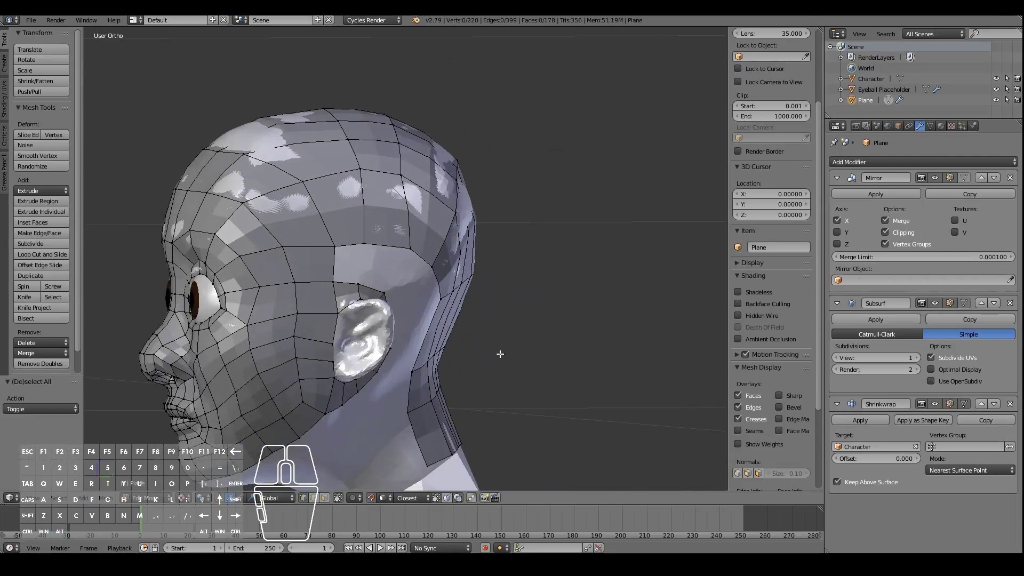
{"action": "scroll", "coordinate": [333, 295], "scroll_direction": "up", "scroll_amount": 2}
{"action": "left_click", "coordinate": [302, 292]}
{"action": "left_click", "coordinate": [303, 241], "text": "shift"}
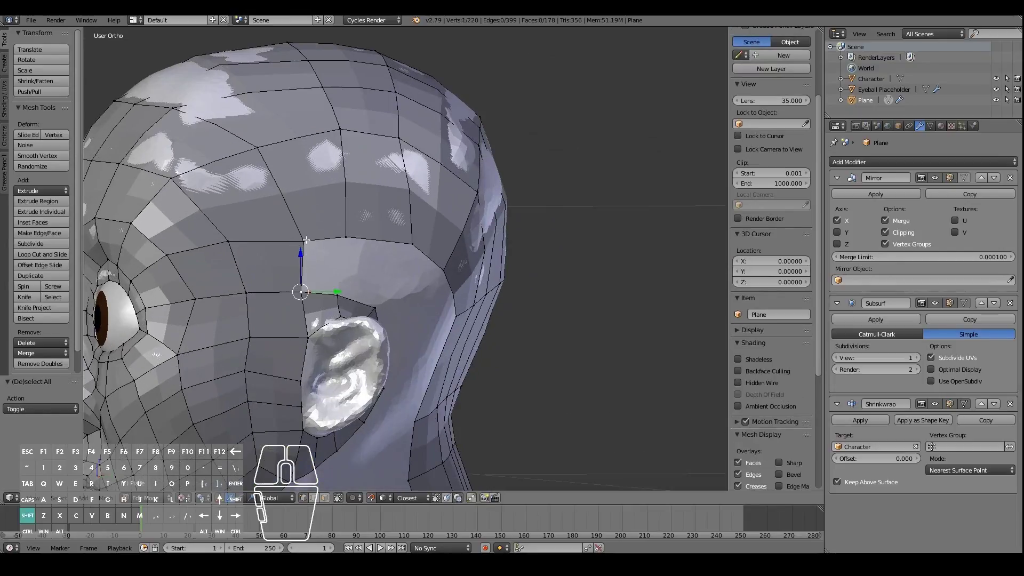
{"action": "key", "text": "f"}
{"action": "key", "text": "f"}
{"action": "key", "text": "f"}
{"action": "key", "text": "f"}
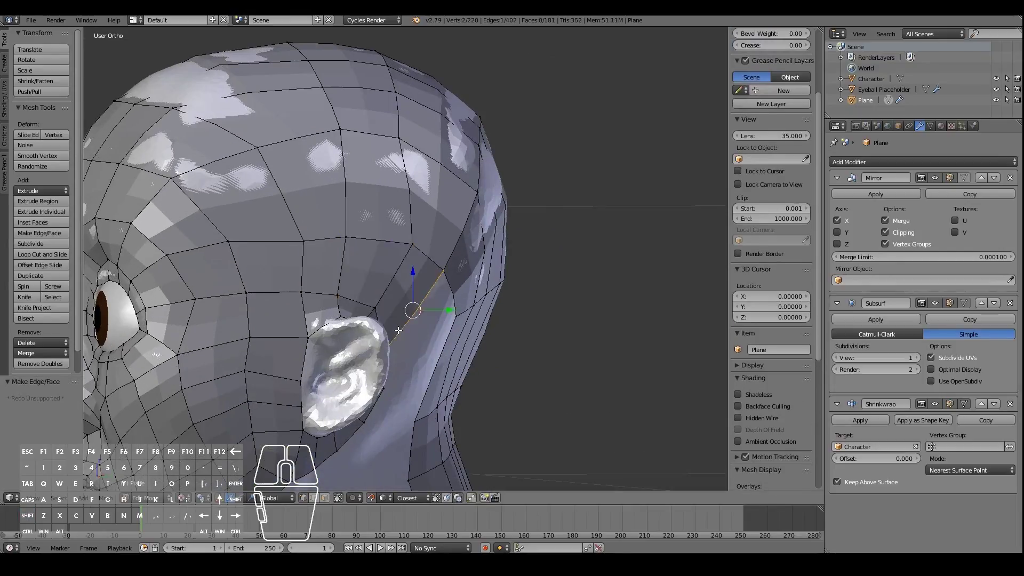
Step: Undo the last face behind the ear and insert an unslid loop cut across the strip there
{"action": "middle_click_drag", "start_coordinate": [398, 331], "coordinate": [331, 269]}
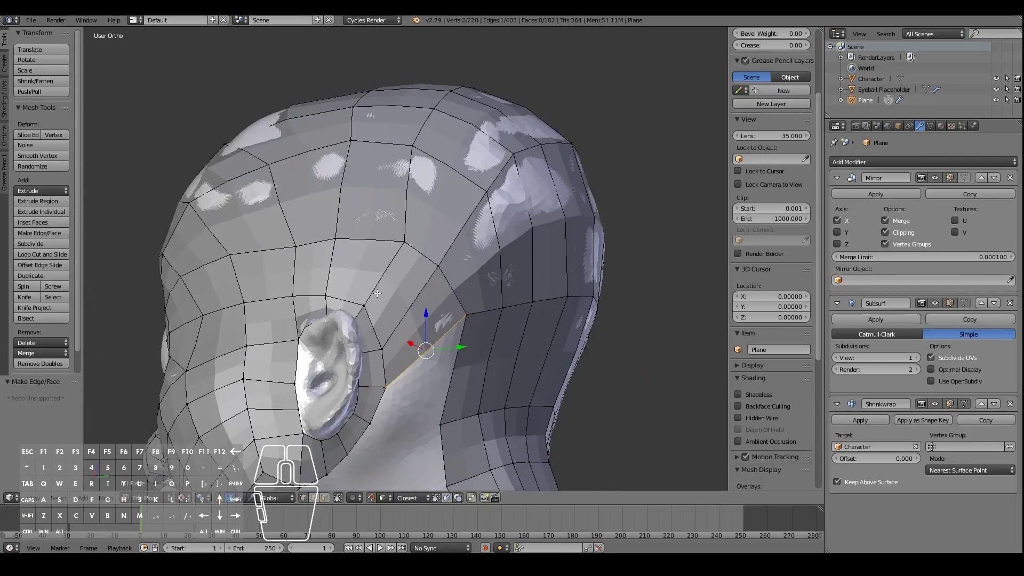
{"action": "key", "text": "ctrl+z"}
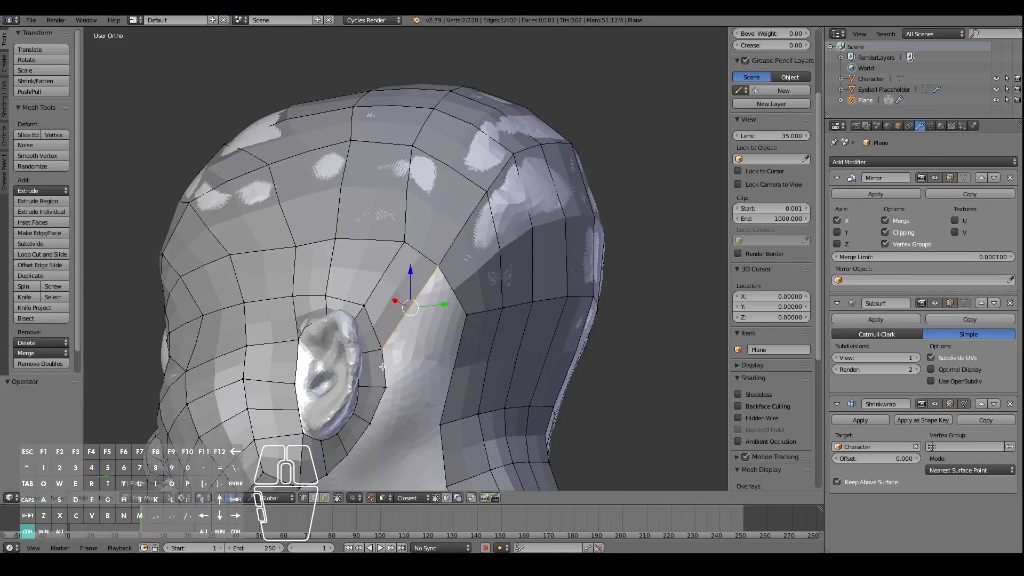
{"action": "key", "text": "ctrl+r"}
{"action": "left_click", "coordinate": [385, 366]}
{"action": "right_click", "coordinate": [385, 357]}
Step: Fill the gap between the ear strip and the back of the head with faces down toward the neck
{"action": "right_click", "coordinate": [387, 365], "text": "shift"}
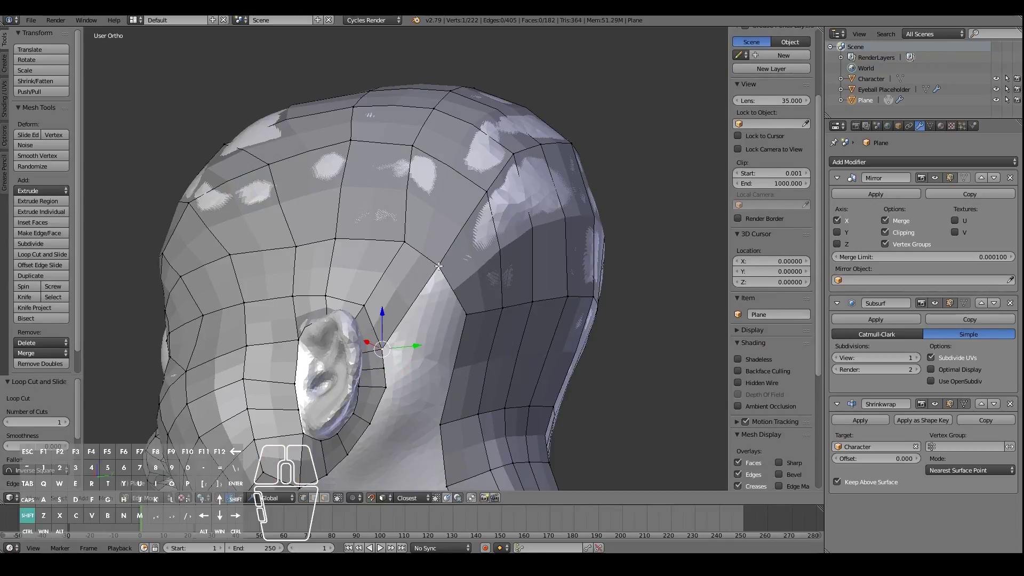
{"action": "key", "text": "f"}
{"action": "key", "text": "f"}
{"action": "scroll", "coordinate": [439, 277], "scroll_direction": "down", "scroll_amount": 1}
{"action": "key", "text": "f"}
{"action": "scroll", "coordinate": [442, 317], "scroll_direction": "down", "scroll_amount": 3}
Step: Reposition two boundary vertices on the side of the neck behind the ear
{"action": "middle_click_drag", "start_coordinate": [366, 347], "coordinate": [392, 359]}
{"action": "scroll", "coordinate": [392, 359], "scroll_direction": "up", "scroll_amount": 2}
{"action": "right_click", "coordinate": [416, 299]}
{"action": "key", "text": "g"}
{"action": "left_click", "coordinate": [432, 329]}
{"action": "right_click", "coordinate": [457, 308]}
{"action": "key", "text": "g"}
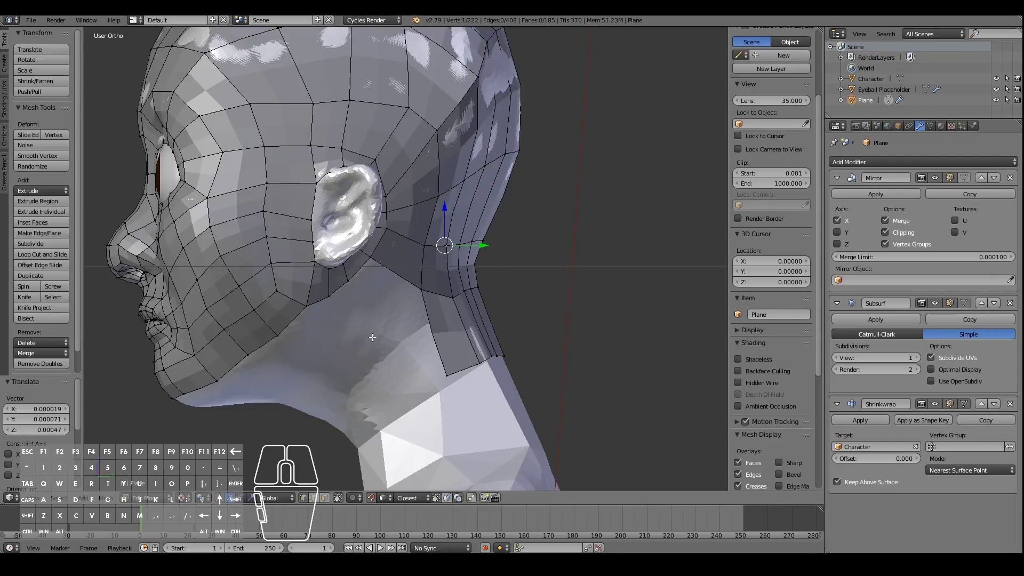
Step: Extrude the jawline boundary edges from the chin toward the ear as a new row under the jaw
{"action": "middle_click_drag", "start_coordinate": [271, 344], "coordinate": [355, 291]}
{"action": "scroll", "coordinate": [297, 296], "scroll_direction": "up", "scroll_amount": 5, "text": "shift"}
{"action": "scroll", "coordinate": [296, 296], "scroll_direction": "up", "scroll_amount": 2, "text": "shift"}
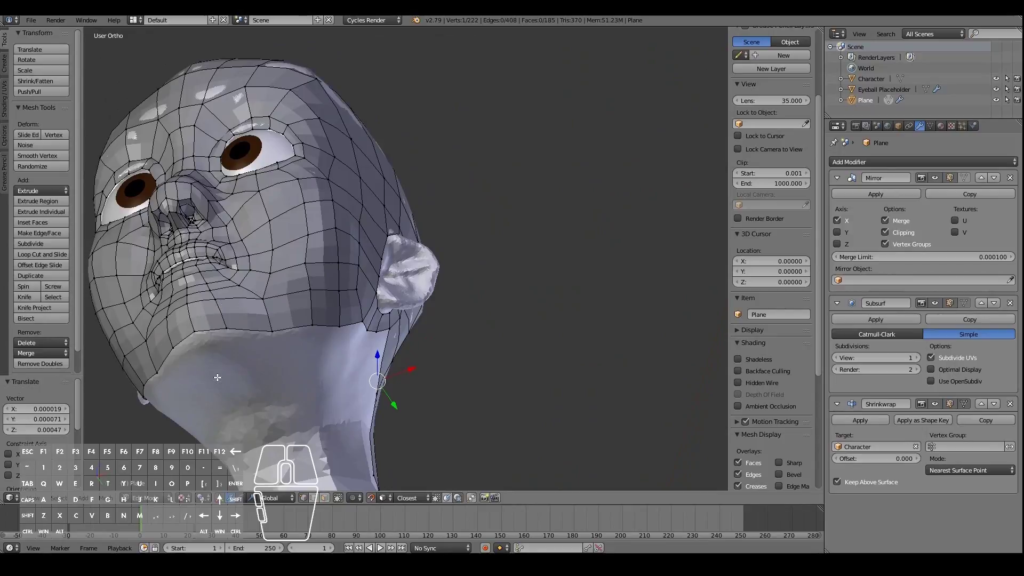
{"action": "middle_click_drag", "start_coordinate": [231, 341], "coordinate": [248, 327]}
{"action": "right_click", "coordinate": [216, 284]}
{"action": "right_click", "coordinate": [241, 286]}
{"action": "right_click", "coordinate": [219, 288], "text": "shift"}
{"action": "right_click", "coordinate": [296, 292], "text": "shift"}
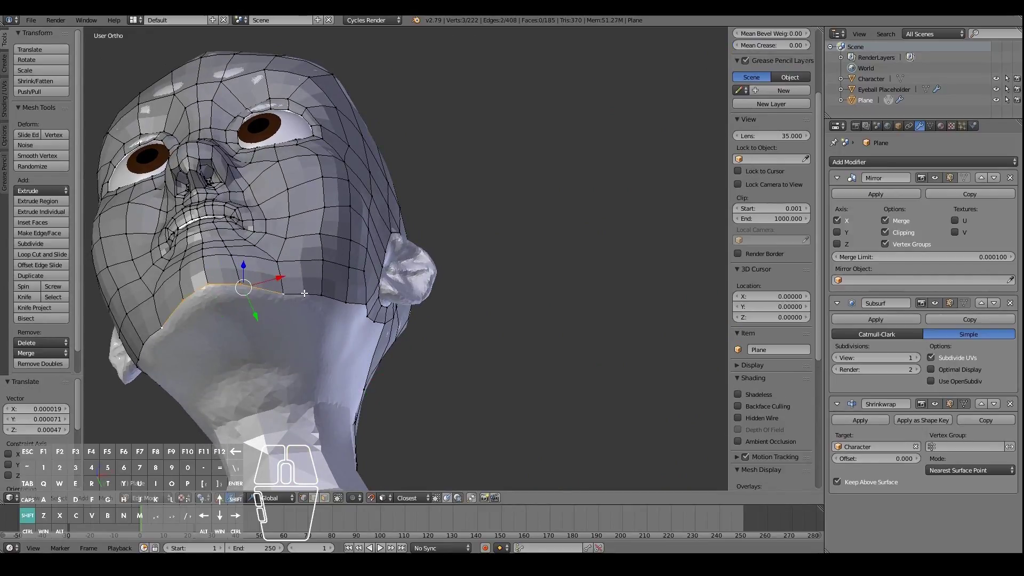
{"action": "right_click", "coordinate": [345, 301], "text": "shift"}
{"action": "middle_click_drag", "start_coordinate": [343, 302], "coordinate": [289, 315]}
{"action": "key", "text": "e"}
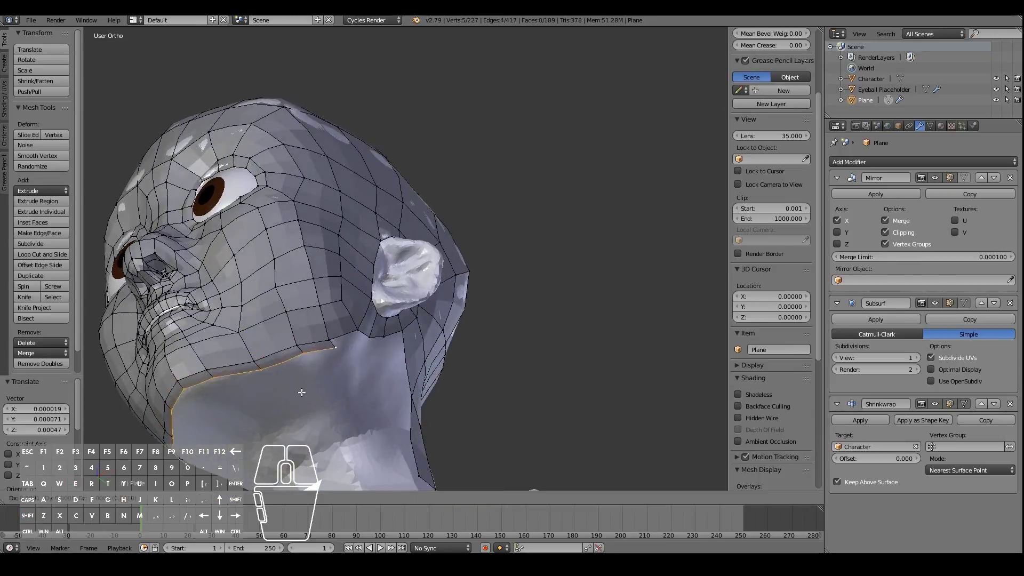
{"action": "left_click", "coordinate": [314, 399]}
Step: Move the rear end vertex of the new under-jaw row closer to the jawline
{"action": "middle_click_drag", "start_coordinate": [315, 398], "coordinate": [222, 395]}
{"action": "key", "text": "KP_Decimal"}
{"action": "scroll", "coordinate": [530, 216], "scroll_direction": "down", "scroll_amount": 3}
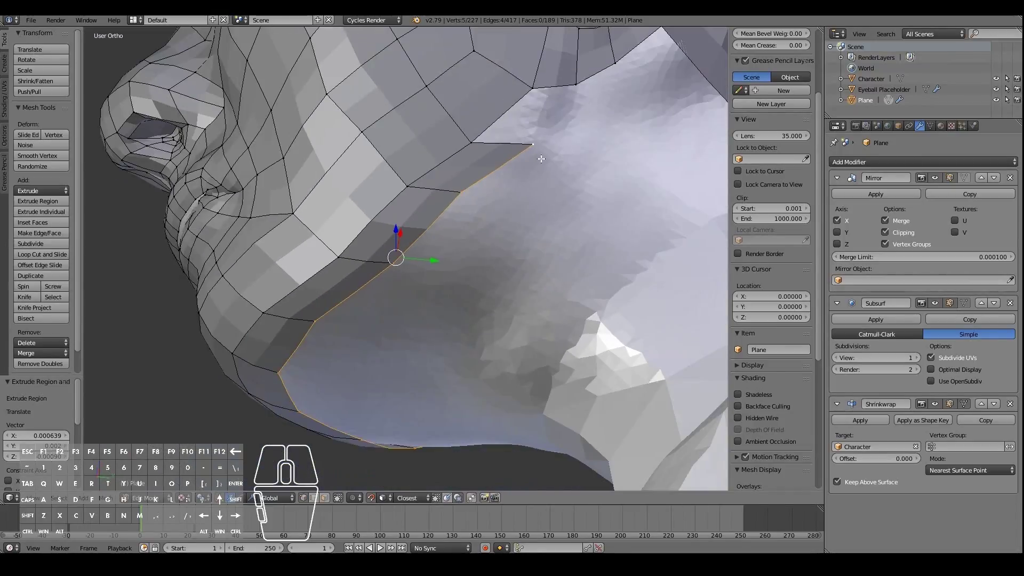
{"action": "right_click", "coordinate": [539, 154]}
{"action": "key", "text": "g"}
{"action": "left_click", "coordinate": [524, 169]}
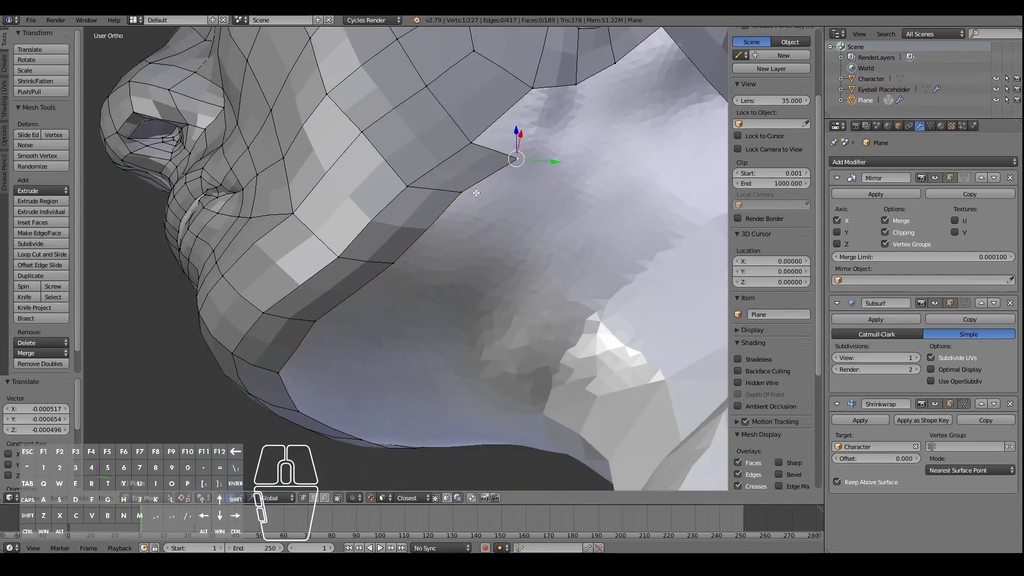
Step: Try to fill the notch between the under-jaw row and the strip below the ear with a face
{"action": "right_click", "coordinate": [575, 86], "text": "shift"}
{"action": "right_click", "coordinate": [478, 138], "text": "shift"}
{"action": "right_click", "coordinate": [475, 140], "text": "shift"}
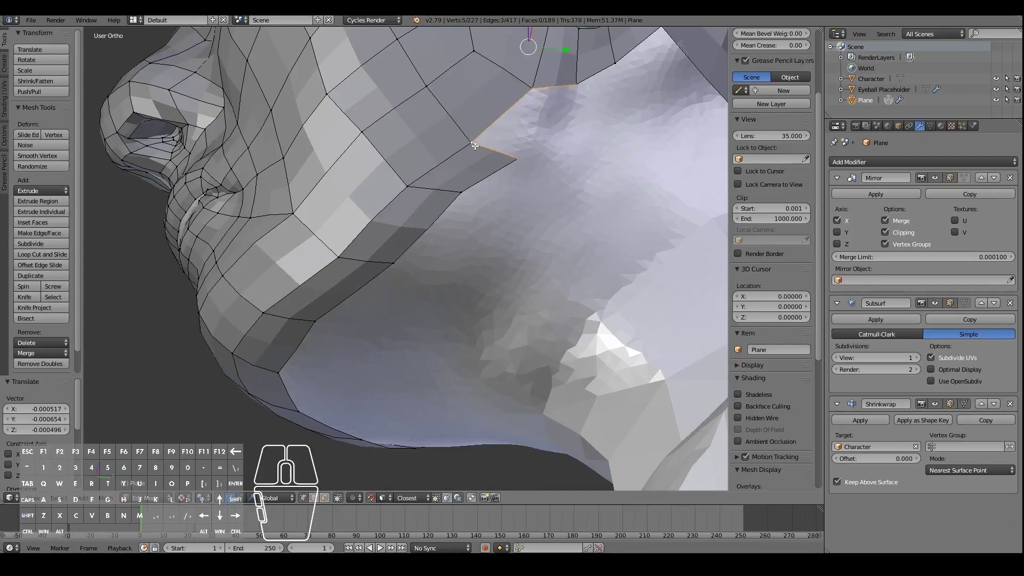
{"action": "scroll", "coordinate": [478, 138], "scroll_direction": "down", "scroll_amount": 2}
{"action": "key", "text": "f"}
{"action": "key", "text": "ctrl+z"}
Step: Fill a face between the end of the under-jaw row and the jaw corner below the ear
{"action": "right_click", "coordinate": [458, 195]}
{"action": "right_click", "coordinate": [444, 190], "text": "shift"}
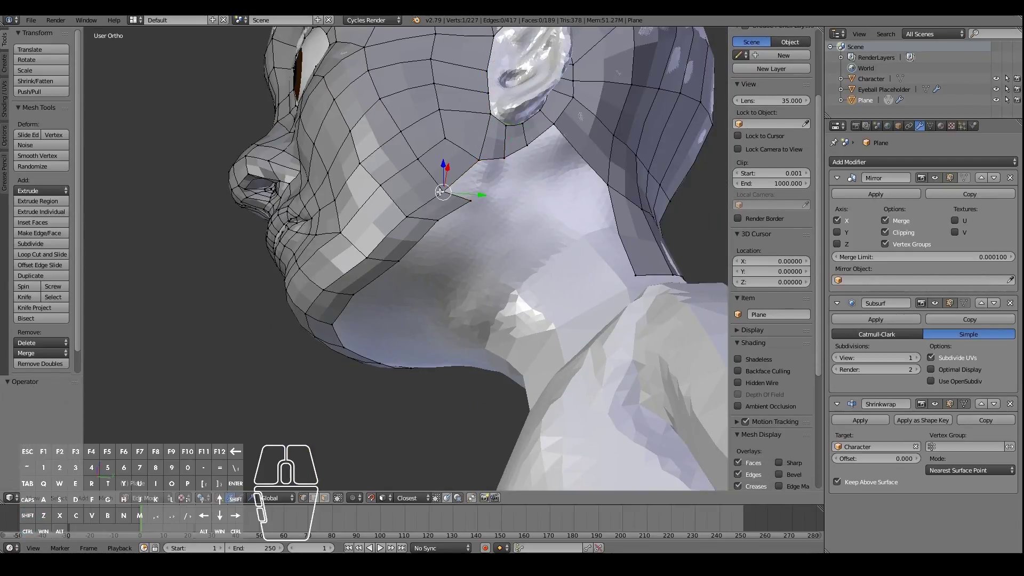
{"action": "right_click", "coordinate": [479, 160], "text": "shift"}
{"action": "key", "text": "f"}
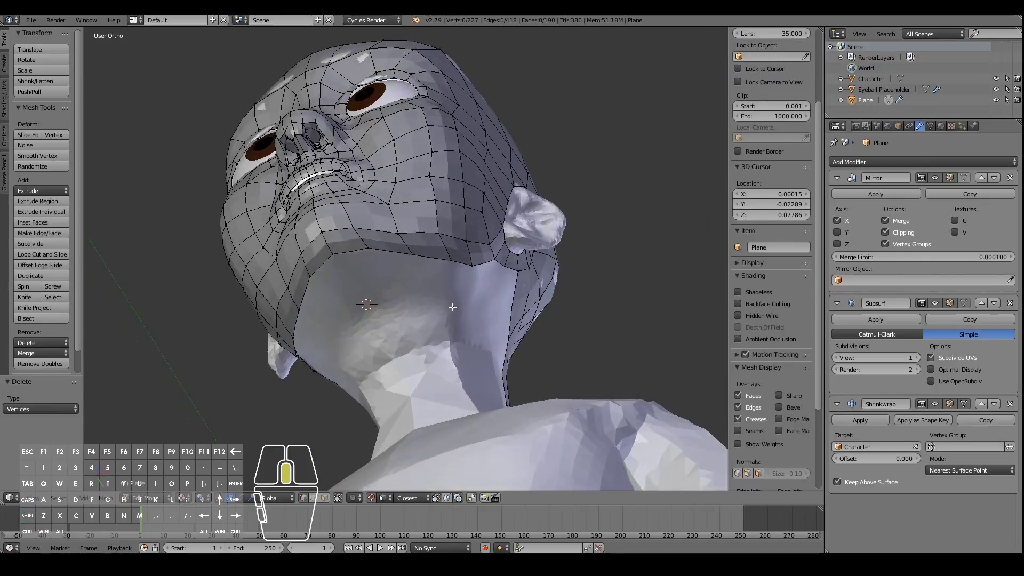
Step: Extrude the ear strip's lower edge in two segments down the side of the neck, rotating it to follow the jaw
{"action": "middle_click_drag", "start_coordinate": [453, 306], "coordinate": [462, 214]}
{"action": "scroll", "coordinate": [405, 295], "scroll_direction": "up", "scroll_amount": 1}
{"action": "middle_click_drag", "start_coordinate": [501, 186], "coordinate": [476, 167]}
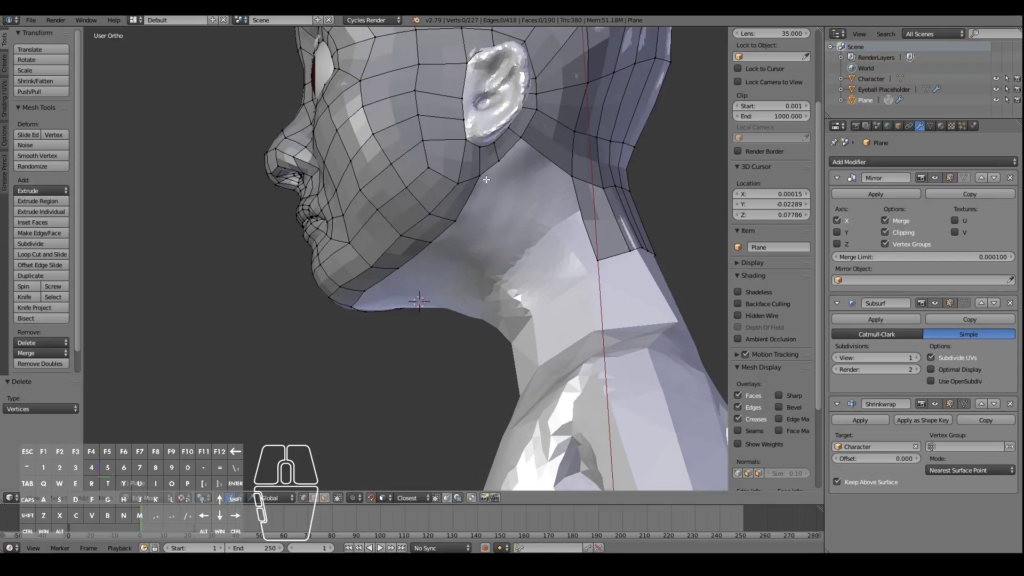
{"action": "right_click", "coordinate": [481, 175]}
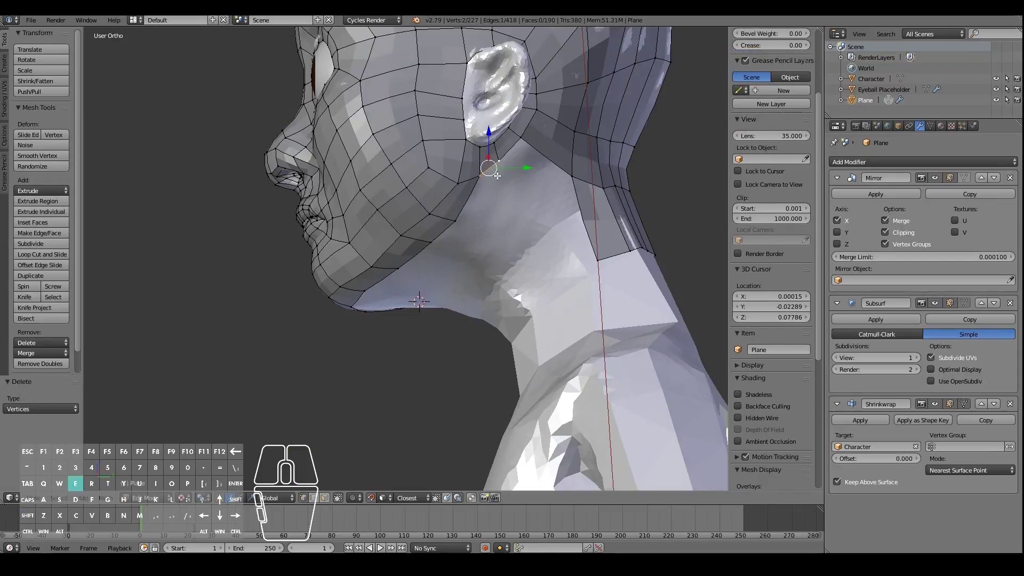
{"action": "key", "text": "e"}
{"action": "left_click", "coordinate": [503, 213]}
{"action": "key", "text": "r"}
{"action": "left_click", "coordinate": [522, 231]}
{"action": "middle_click_drag", "start_coordinate": [521, 231], "coordinate": [520, 292]}
{"action": "key", "text": "e"}
{"action": "left_click", "coordinate": [539, 261]}
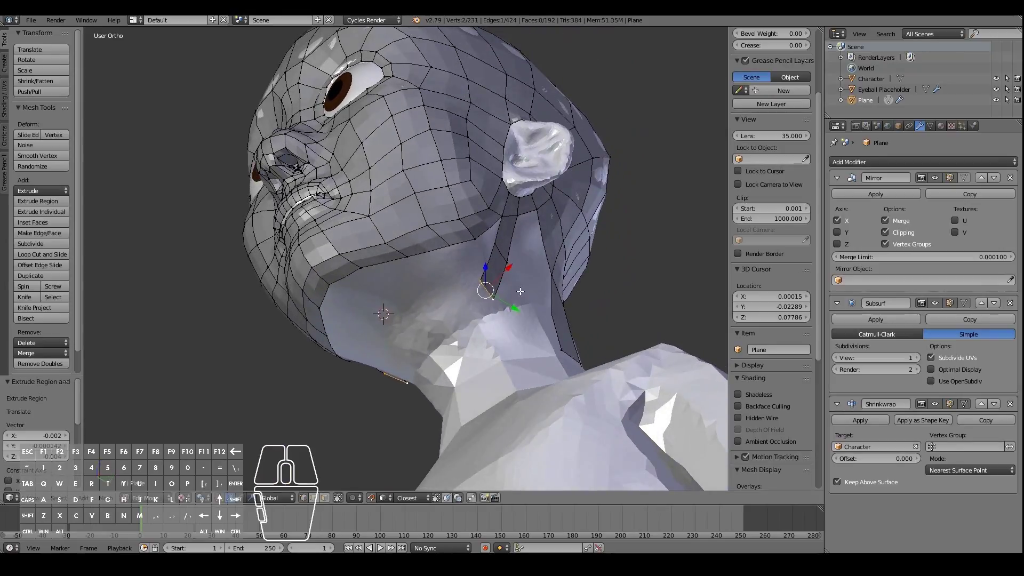
Step: Extrude the neck strip in two more segments under the chin to the centreline
{"action": "key", "text": "e"}
{"action": "left_click", "coordinate": [471, 327]}
{"action": "key", "text": "e"}
{"action": "left_click", "coordinate": [439, 356]}
{"action": "middle_click_drag", "start_coordinate": [438, 356], "coordinate": [514, 117]}
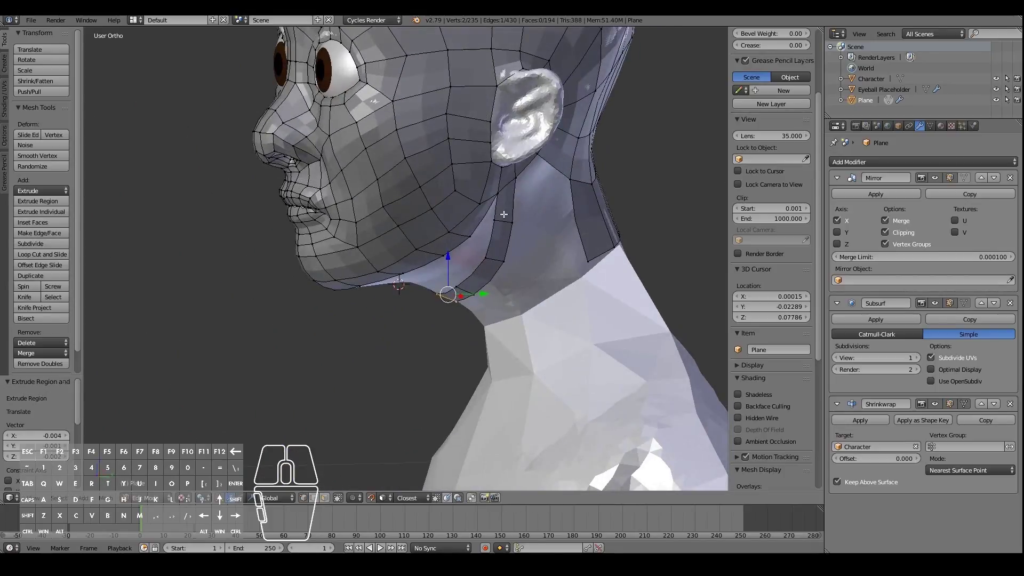
Step: Reposition vertices of the neck strip and jaw boundary below the ear
{"action": "middle_click_drag", "start_coordinate": [392, 224], "coordinate": [498, 213]}
{"action": "right_click", "coordinate": [518, 132]}
{"action": "key", "text": "g"}
{"action": "right_click", "coordinate": [493, 221]}
{"action": "key", "text": "g"}
{"action": "left_click", "coordinate": [497, 223]}
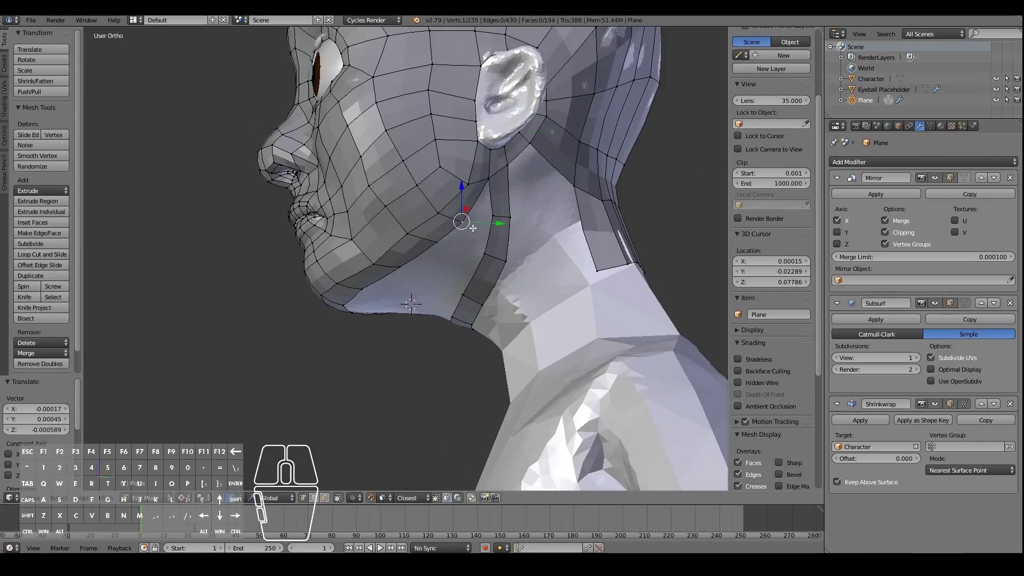
Step: Try to fill the corner between the jaw boundary and the neck strip with a face
{"action": "right_click", "coordinate": [488, 179]}
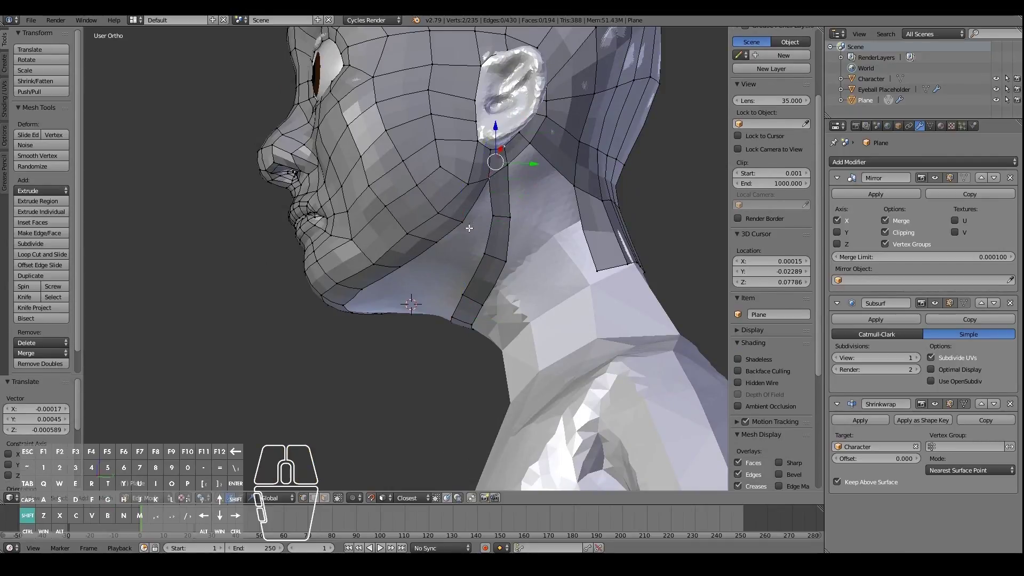
{"action": "right_click", "coordinate": [476, 198], "text": "shift"}
{"action": "right_click", "coordinate": [464, 220], "text": "shift"}
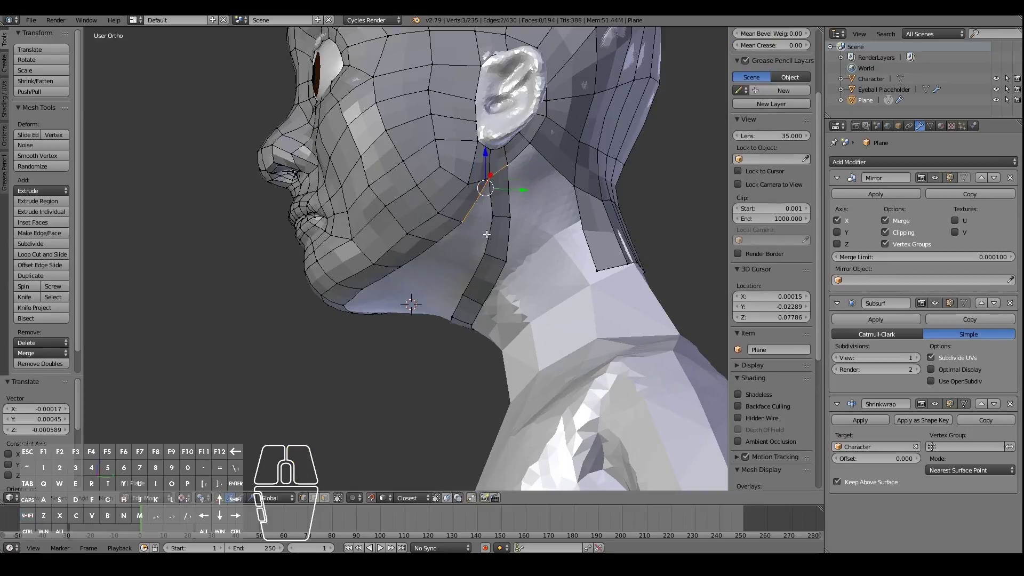
{"action": "key", "text": "ctrl+z"}
{"action": "key", "text": "f"}
{"action": "key", "text": "ctrl+z"}
{"action": "key", "text": "ctrl+z"}
Step: Fill a face between the jaw boundary and the top of the neck strip below the ear
{"action": "right_click", "coordinate": [486, 248], "text": "shift"}
{"action": "key", "text": "f"}
{"action": "middle_click_drag", "start_coordinate": [421, 257], "coordinate": [480, 248]}
Step: Adjust the centreline edge of the strip under the chin
{"action": "middle_click_drag", "start_coordinate": [453, 307], "coordinate": [369, 320]}
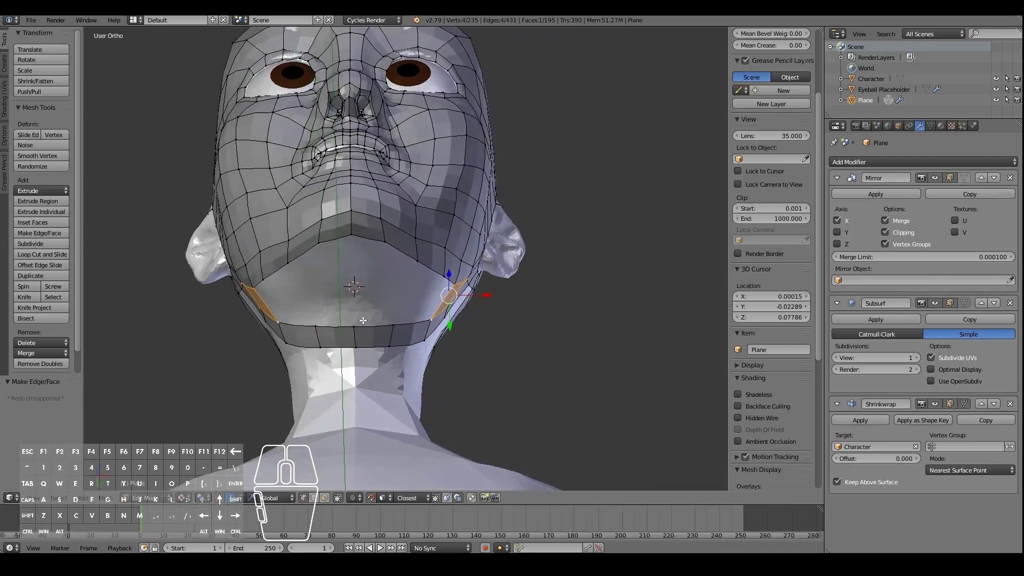
{"action": "right_click", "coordinate": [355, 325]}
{"action": "right_click", "coordinate": [355, 339], "text": "shift"}
{"action": "key", "text": "g"}
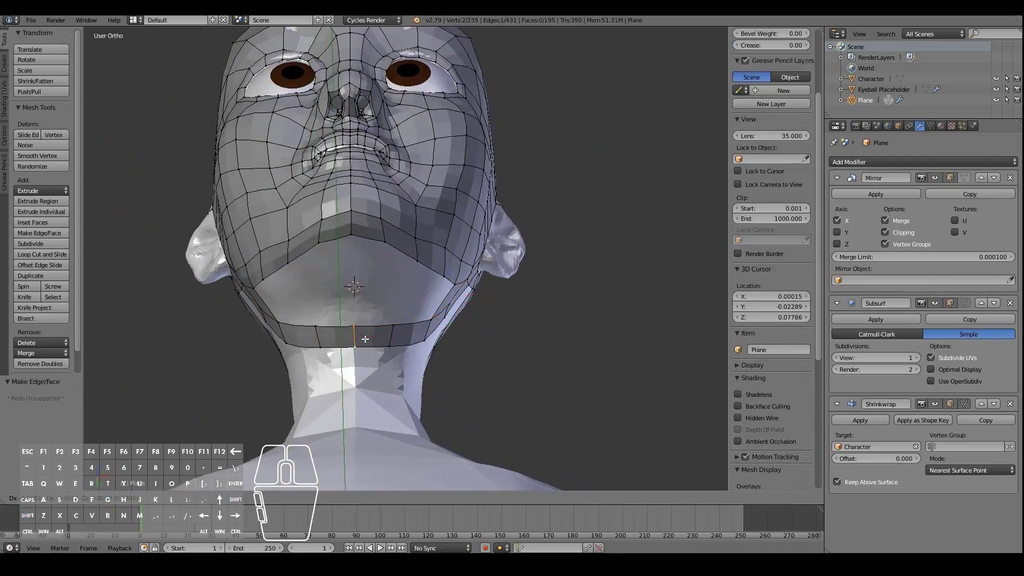
{"action": "left_click", "coordinate": [365, 338]}
Step: Slide the under-chin strip's cross edge beside the centreline outward to even the segment spacing
{"action": "right_click", "coordinate": [405, 332]}
{"action": "right_click", "coordinate": [402, 340], "text": "shift"}
{"action": "key", "text": "g"}
{"action": "right_click", "coordinate": [407, 339]}
{"action": "right_click", "coordinate": [399, 336], "text": "shift"}
{"action": "key", "text": "g"}
{"action": "key", "text": "g"}
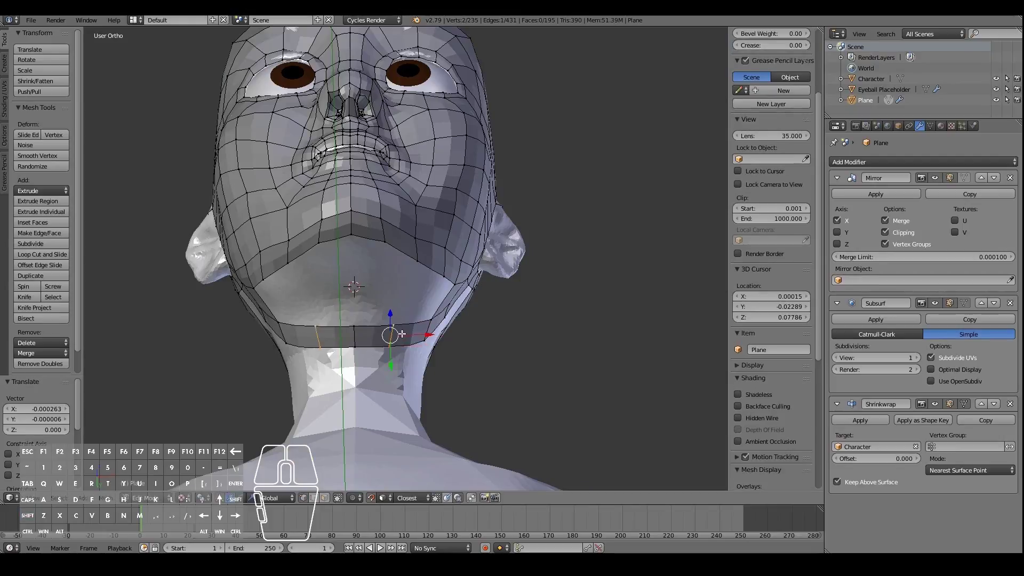
{"action": "left_click", "coordinate": [387, 330]}
Step: Insert a loop cut in the under-chin strip beside the centreline and select the middle of the chin boundary
{"action": "key", "text": "ctrl+r"}
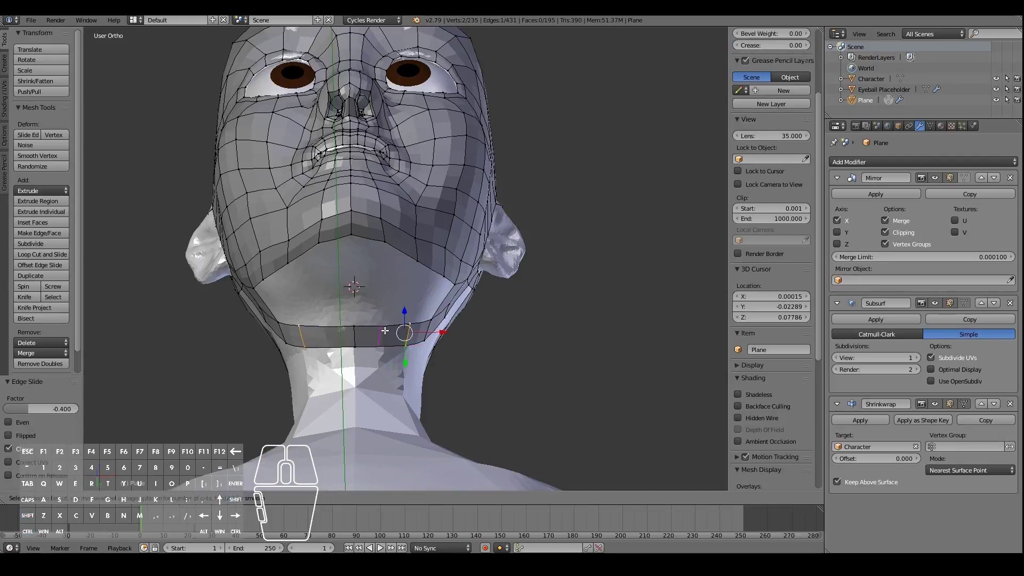
{"action": "left_click", "coordinate": [385, 331]}
{"action": "right_click", "coordinate": [360, 235]}
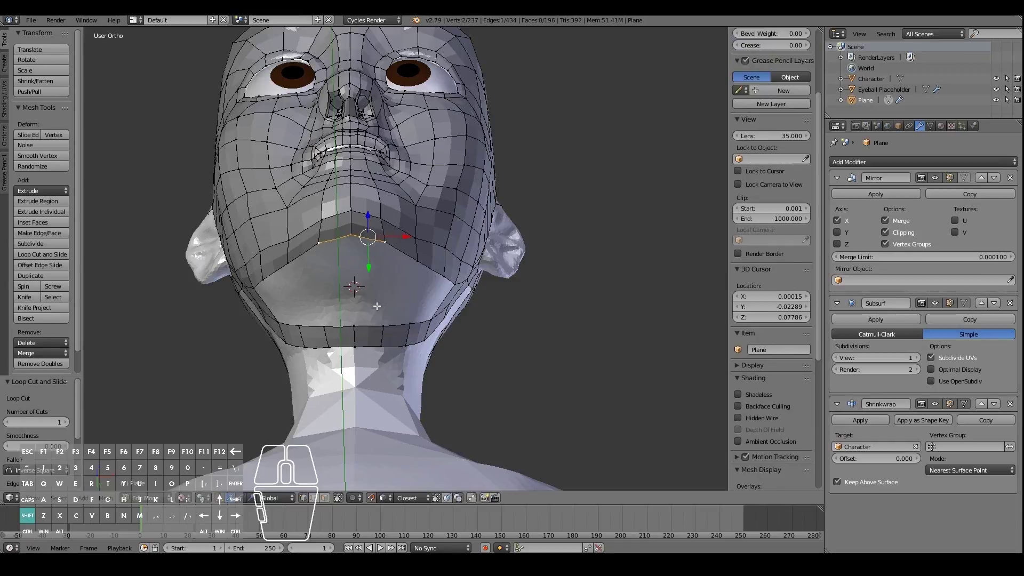
Step: Fill two faces under the chin between the chin boundary and the under-chin strip, working outward from the middle
{"action": "right_click", "coordinate": [369, 324], "text": "shift"}
{"action": "key", "text": "f"}
{"action": "mouse_move", "coordinate": [370, 323]}
{"action": "middle_mouse_down"}
{"action": "mouse_move", "coordinate": [388, 316]}
{"action": "mouse_move", "coordinate": [365, 322]}
{"action": "middle_mouse_up"}
{"action": "right_click", "coordinate": [414, 326]}
{"action": "right_click", "coordinate": [371, 261], "text": "shift"}
{"action": "right_click", "coordinate": [409, 262], "text": "shift"}
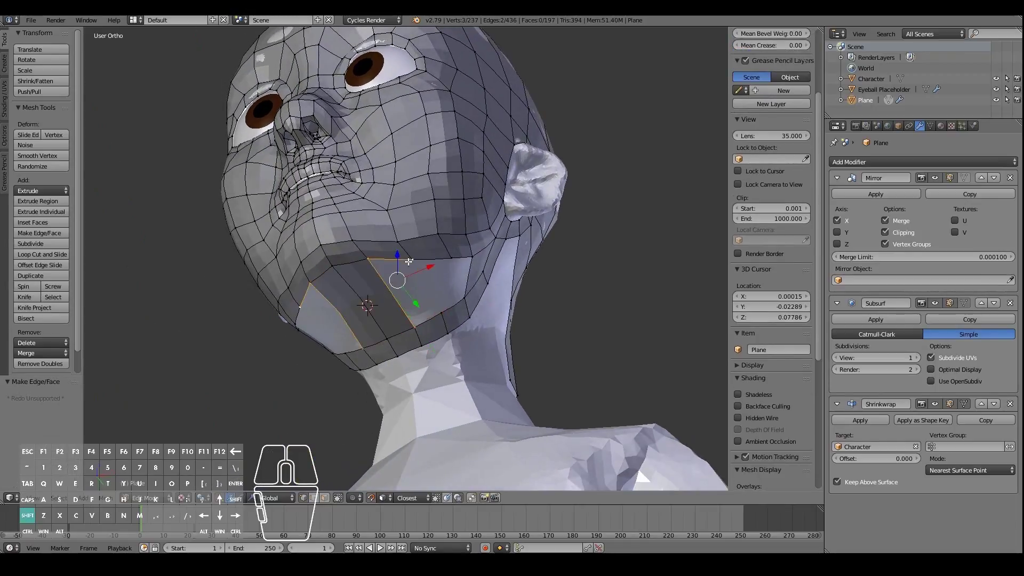
{"action": "right_click", "coordinate": [443, 308]}
{"action": "key", "text": "f"}
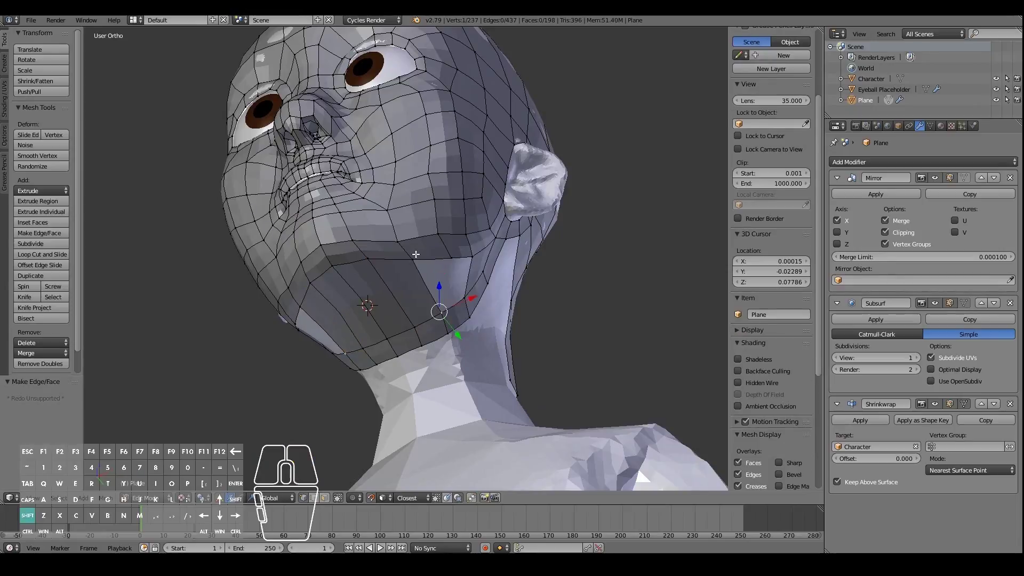
Step: Nudge the cross edge of the strip below the jaw corner and insert a loop cut in the strip segment beside it
{"action": "middle_click_drag", "start_coordinate": [463, 299], "coordinate": [496, 279]}
{"action": "right_click", "coordinate": [509, 258], "text": "shift"}
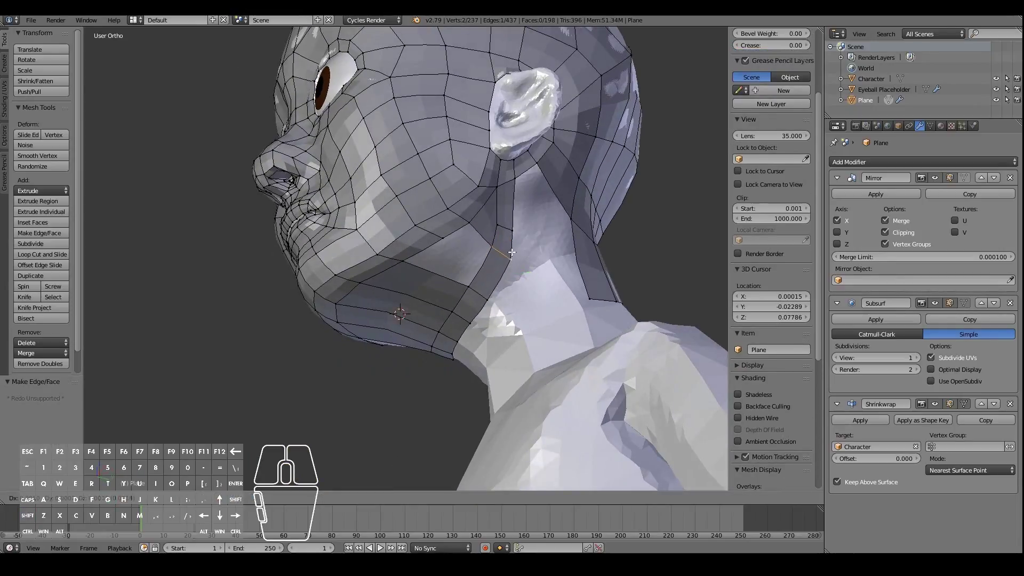
{"action": "left_click", "coordinate": [512, 251]}
{"action": "key", "text": "ctrl+r"}
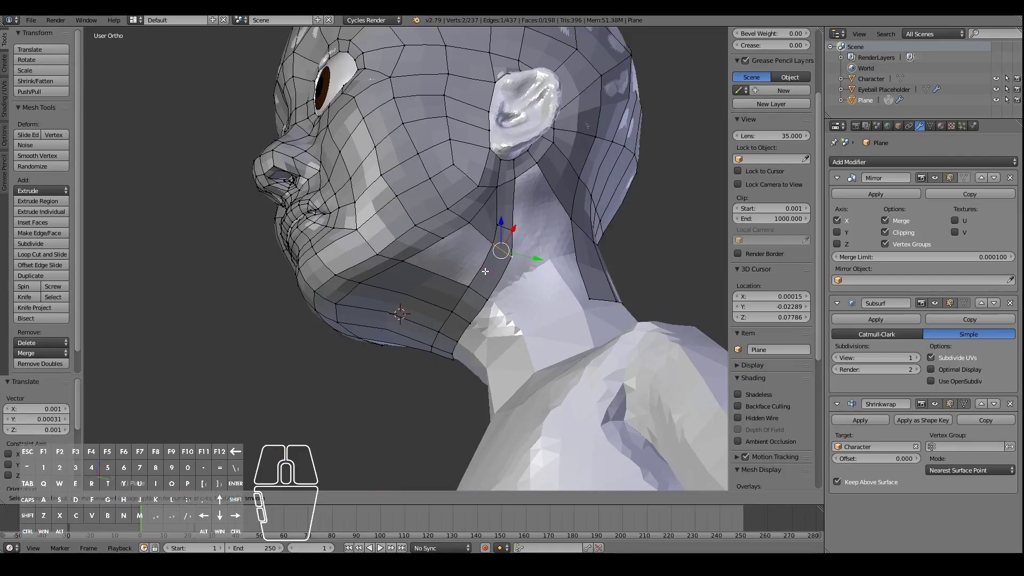
{"action": "left_click", "coordinate": [484, 272]}
{"action": "left_click", "coordinate": [485, 272]}
Step: Fill the remaining two faces between the jaw boundary and the strip below the jaw corner
{"action": "right_click", "coordinate": [482, 265], "text": "shift"}
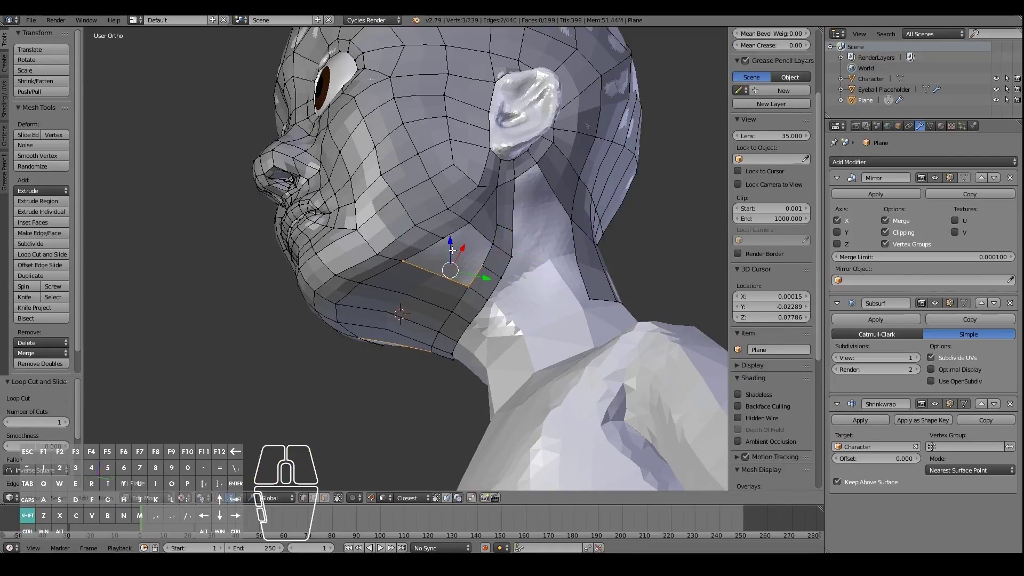
{"action": "key", "text": "f"}
{"action": "right_click", "coordinate": [443, 237]}
{"action": "right_click", "coordinate": [470, 222], "text": "shift"}
{"action": "right_click", "coordinate": [494, 245], "text": "shift"}
{"action": "right_click", "coordinate": [483, 264], "text": "shift"}
{"action": "key", "text": "f"}
Step: Deselect everything and nudge the vertex at the upper end of the newly filled jaw-corner faces
{"action": "key", "text": "a"}
{"action": "middle_click_drag", "start_coordinate": [483, 264], "coordinate": [502, 235]}
{"action": "right_click", "coordinate": [501, 235]}
{"action": "key", "text": "g"}
{"action": "left_click", "coordinate": [503, 236]}
Step: Insert a loop cut across the under-chin faces from ear side to centreline and slide it slightly toward the chin
{"action": "key", "text": "ctrl+r"}
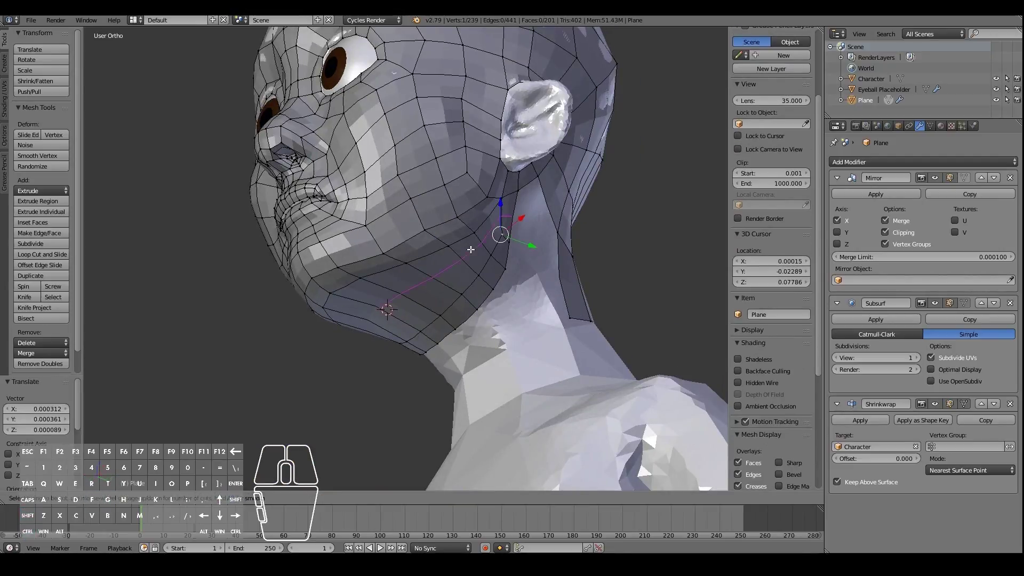
{"action": "left_click", "coordinate": [470, 250]}
{"action": "middle_click_drag", "start_coordinate": [469, 250], "coordinate": [377, 291]}
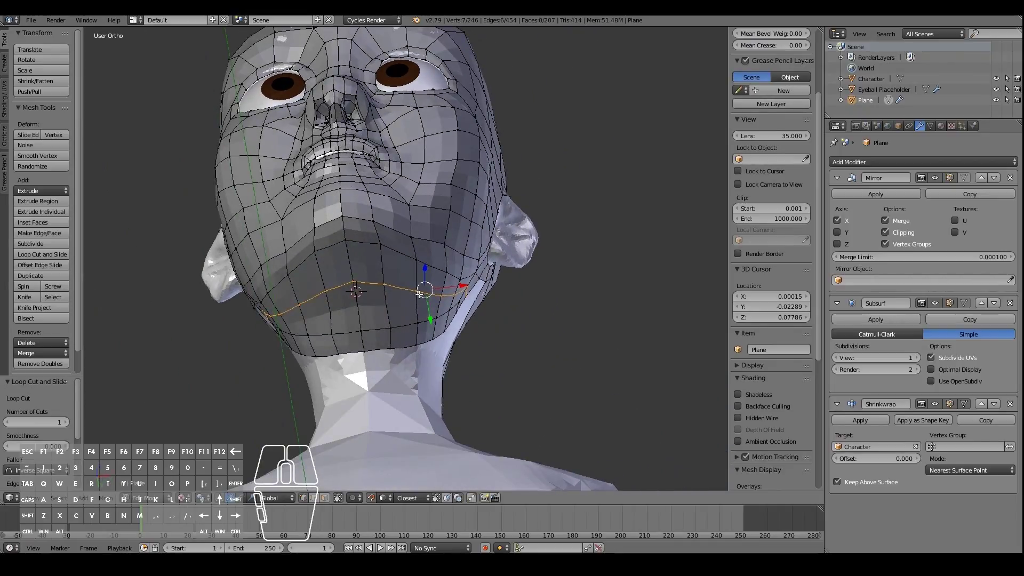
{"action": "middle_click_drag", "start_coordinate": [367, 289], "coordinate": [336, 323]}
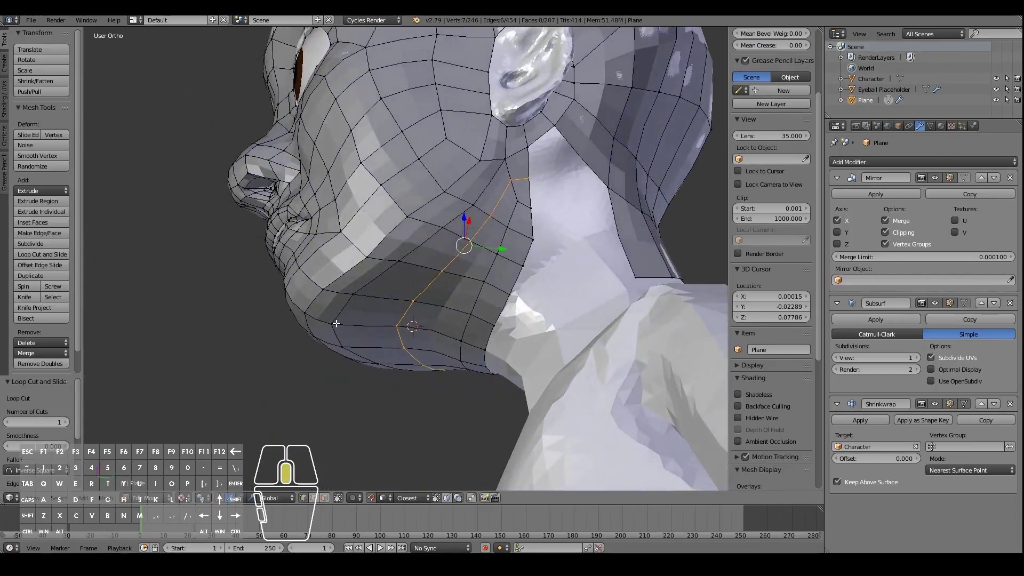
{"action": "key", "text": "g"}
{"action": "key", "text": "g"}
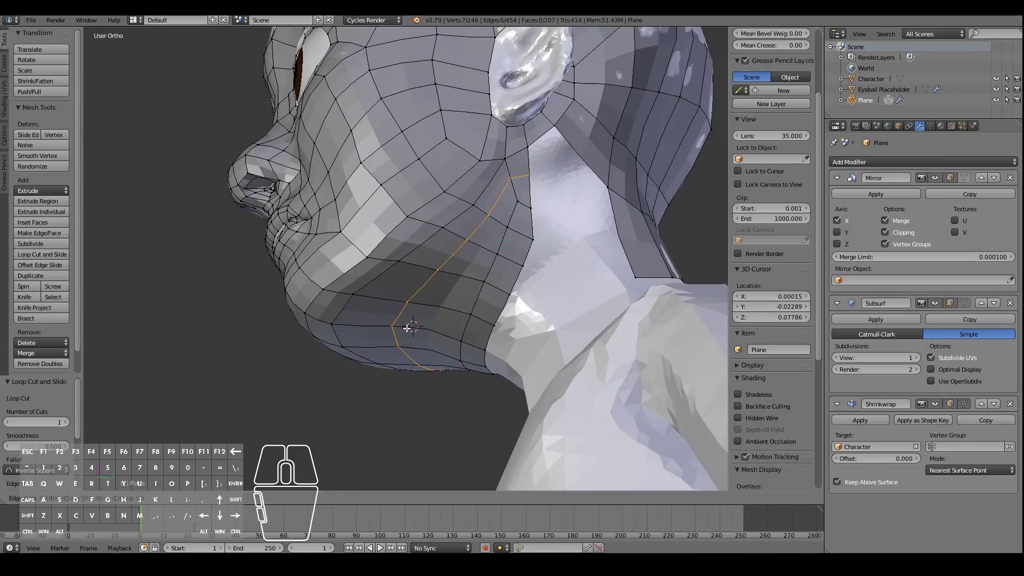
{"action": "left_click", "coordinate": [483, 257]}
Step: Reposition the boundary vertex below the earlobe in the right side view to even the edge spacing
{"action": "right_click_drag", "start_coordinate": [535, 203], "coordinate": [536, 204]}
{"action": "middle_click_drag", "start_coordinate": [368, 276], "coordinate": [368, 332]}
{"action": "key", "text": "KP_3"}
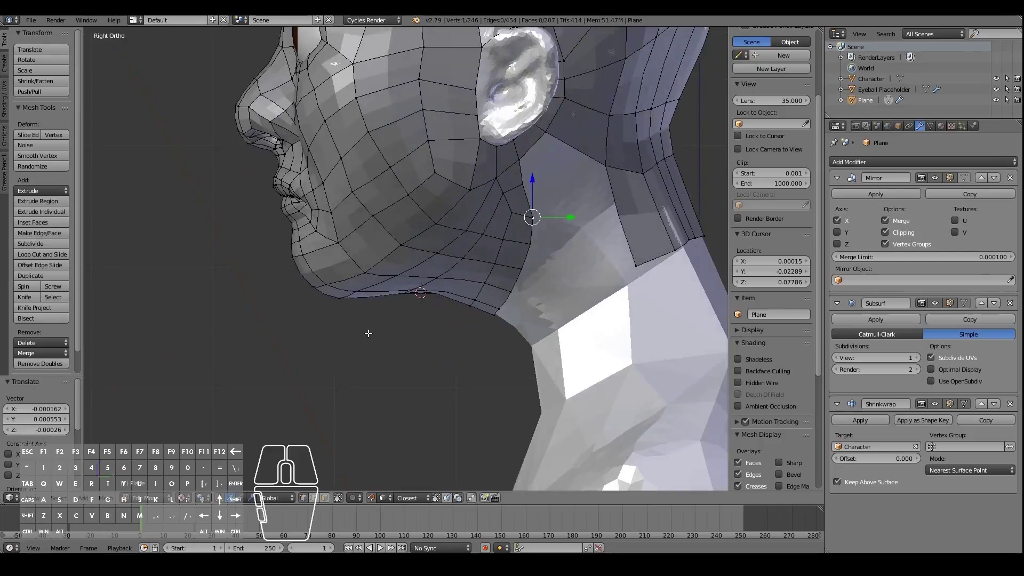
{"action": "key", "text": "g"}
{"action": "left_click", "coordinate": [535, 196]}
{"action": "key", "text": "g"}
{"action": "left_click", "coordinate": [533, 195]}
{"action": "key", "text": "g"}
{"action": "left_click", "coordinate": [528, 194]}
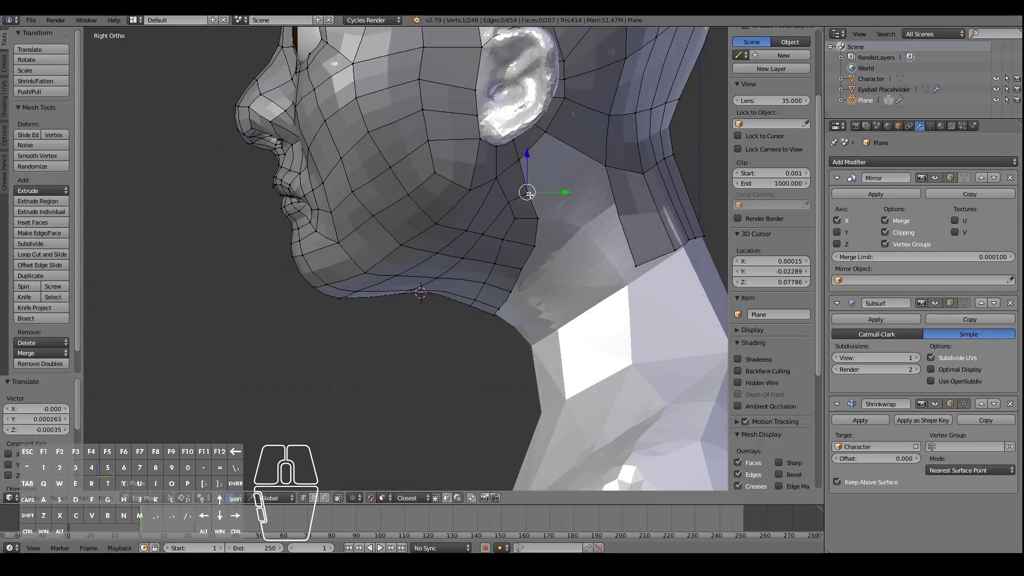
Step: Fill the face directly below the earlobe and insert a horizontal loop cut in the back-of-neck patch
{"action": "right_click", "coordinate": [541, 145], "text": "shift"}
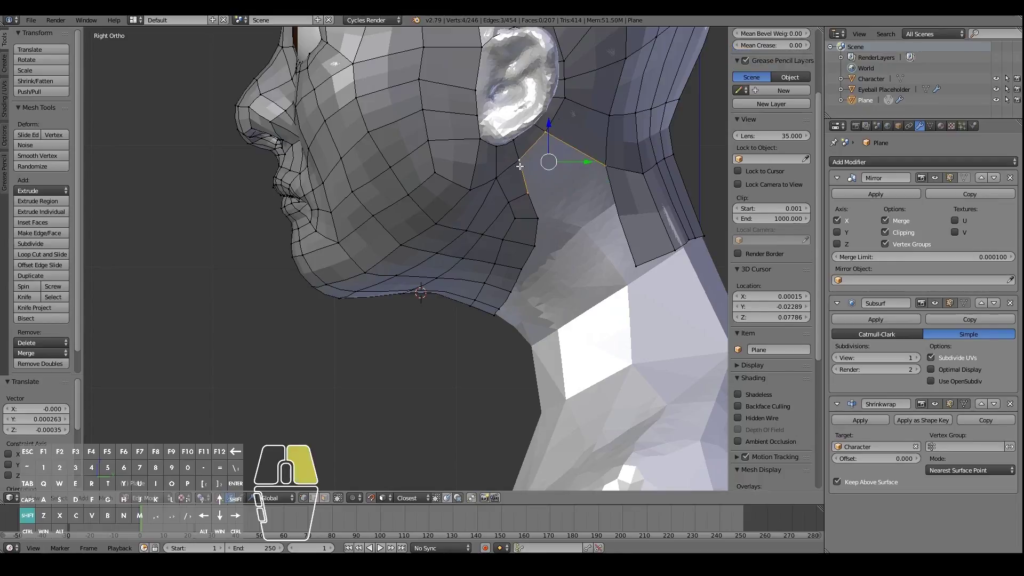
{"action": "key", "text": "f"}
{"action": "right_click", "coordinate": [537, 217]}
{"action": "right_click", "coordinate": [527, 192]}
{"action": "right_click", "coordinate": [610, 167], "text": "shift"}
{"action": "key", "text": "ctrl+r"}
{"action": "left_click", "coordinate": [627, 218]}
{"action": "left_click", "coordinate": [627, 217]}
Step: Fill the next face down between the jaw-side boundary and the new cut in the back-of-neck patch
{"action": "right_click", "coordinate": [529, 194]}
{"action": "right_click", "coordinate": [538, 218], "text": "shift"}
{"action": "right_click", "coordinate": [590, 170], "text": "shift"}
{"action": "right_click", "coordinate": [614, 217], "text": "shift"}
{"action": "key", "text": "f"}
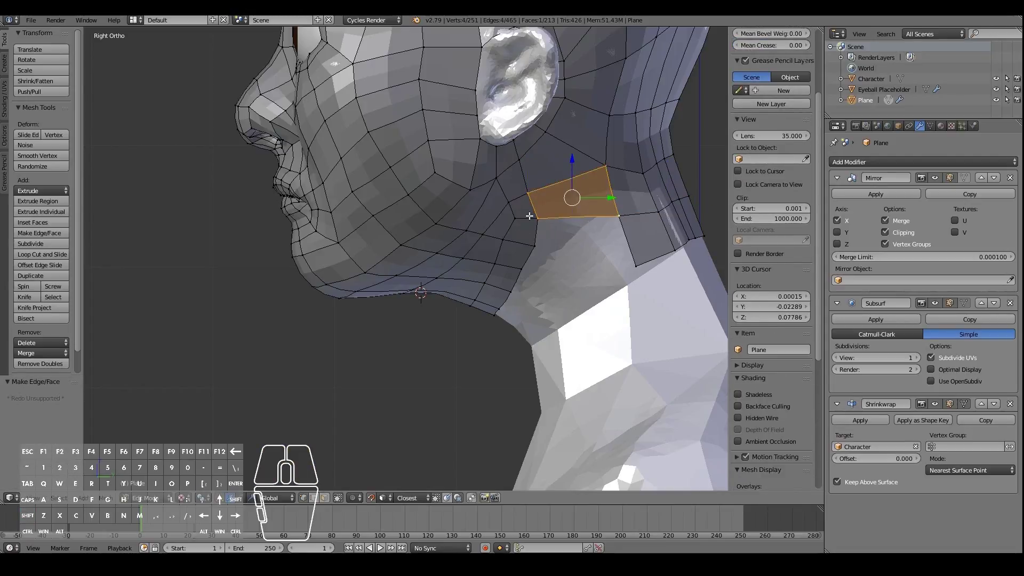
Step: Reposition the lower front vertex of the newly filled side-of-neck face along the jaw-side boundary
{"action": "right_click", "coordinate": [536, 218]}
{"action": "key", "text": "g"}
{"action": "left_click", "coordinate": [540, 219]}
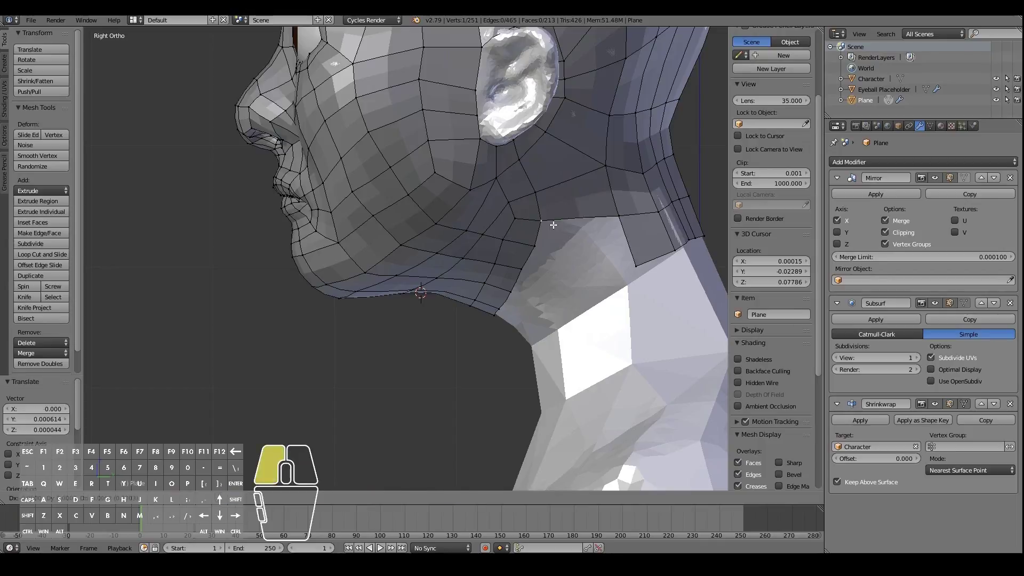
{"action": "key", "text": "g"}
{"action": "left_click", "coordinate": [553, 235]}
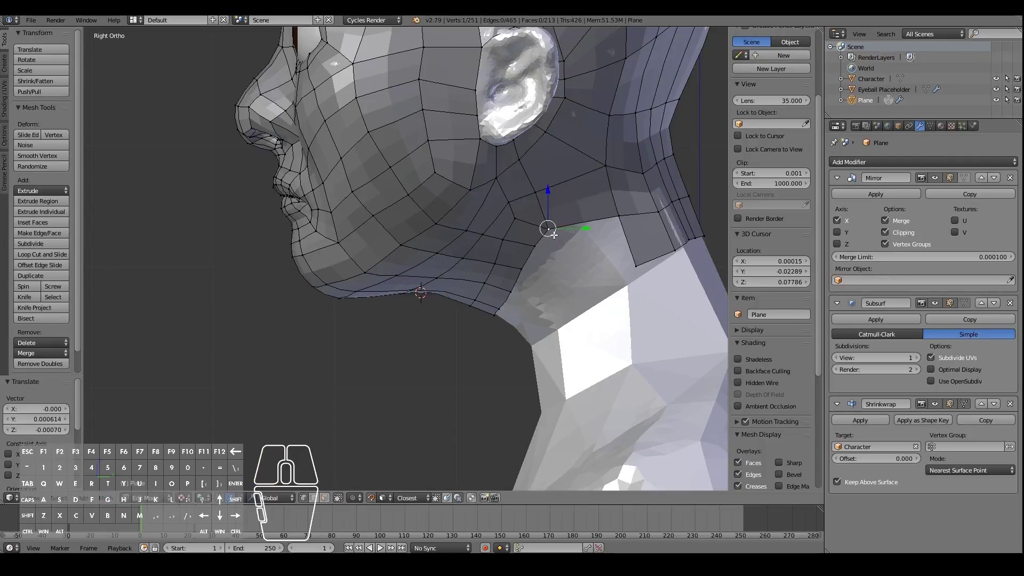
{"action": "key", "text": "g"}
{"action": "left_click", "coordinate": [539, 224]}
{"action": "key", "text": "g"}
{"action": "left_click", "coordinate": [543, 227]}
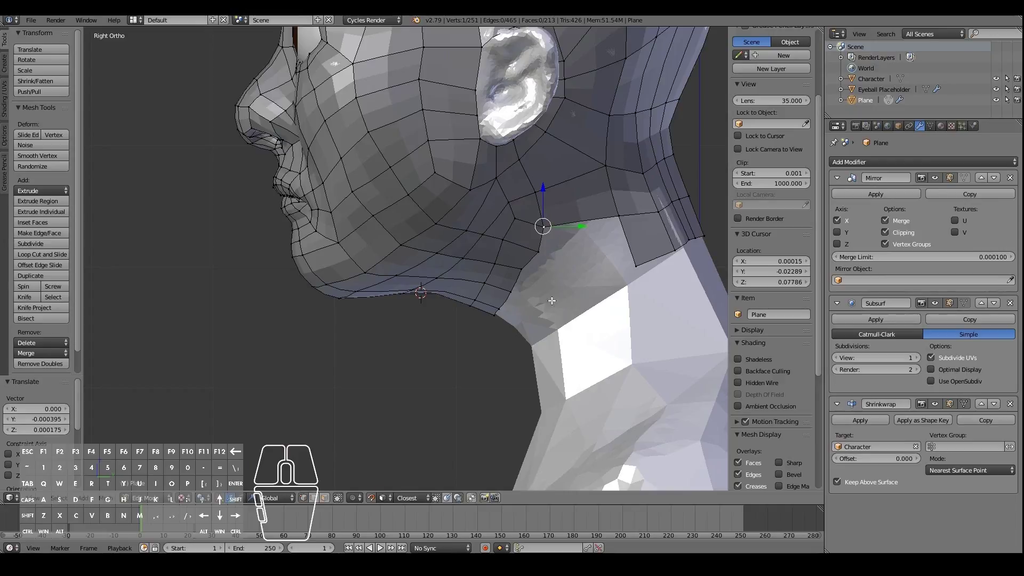
Step: Fill the last gap on the side of the neck and select the whole open neck boundary loop
{"action": "right_click", "coordinate": [618, 215], "text": "shift"}
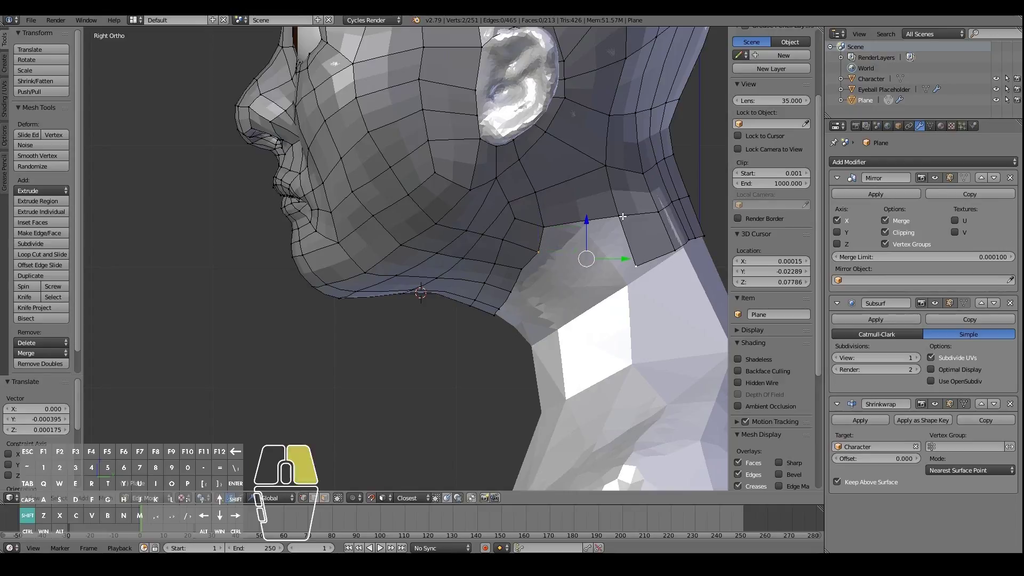
{"action": "right_click", "coordinate": [543, 226], "text": "shift"}
{"action": "key", "text": "f"}
{"action": "key", "text": "a"}
{"action": "right_click", "coordinate": [577, 261], "text": "alt"}
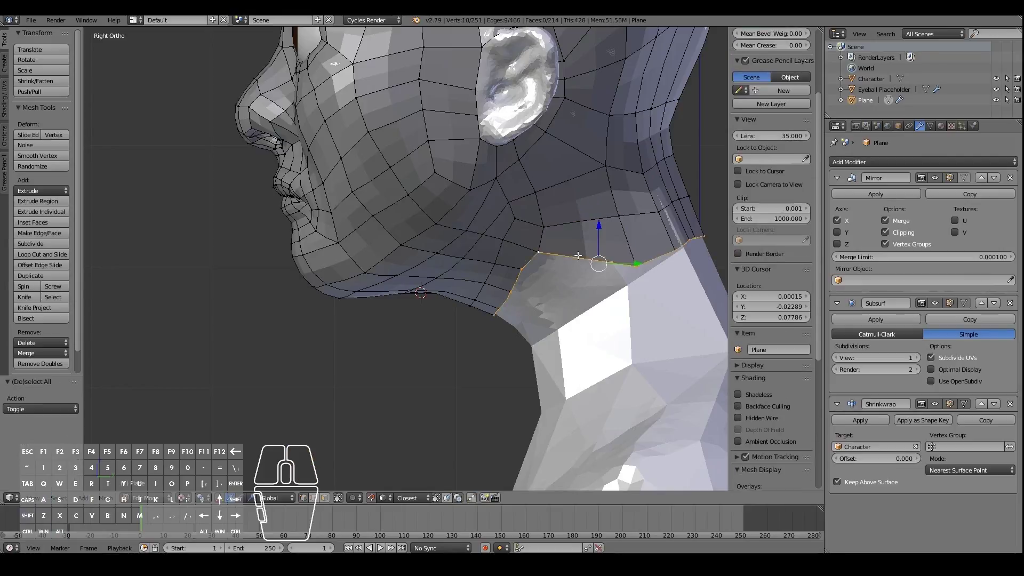
Step: Adjust the neck boundary vertices below the jaw corner to smooth the front part of the loop
{"action": "scroll", "coordinate": [578, 256], "scroll_direction": "down", "scroll_amount": 1}
{"action": "right_click", "coordinate": [523, 264]}
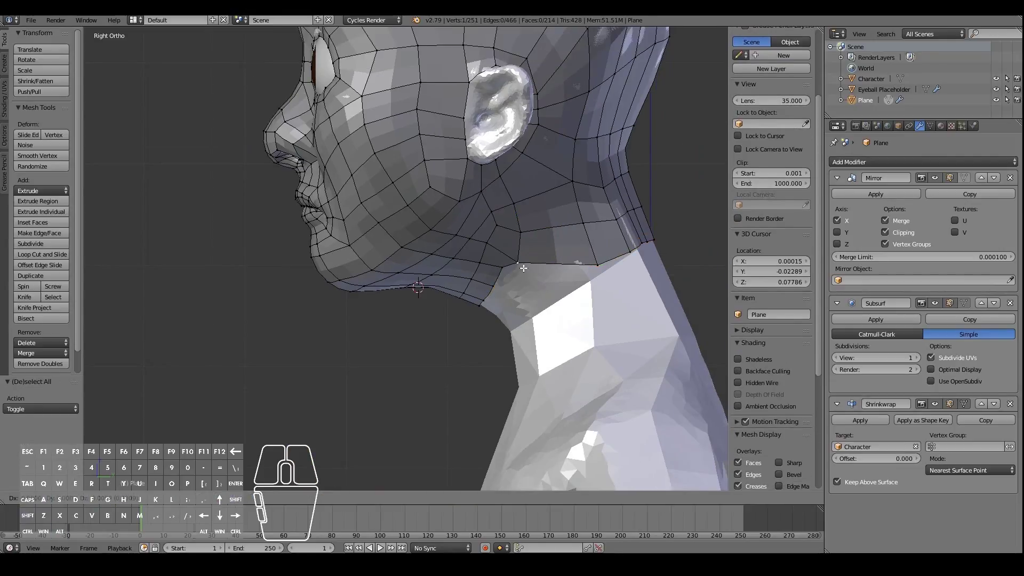
{"action": "left_click", "coordinate": [523, 268]}
{"action": "right_click", "coordinate": [501, 269]}
{"action": "key", "text": "g"}
{"action": "left_click", "coordinate": [505, 273]}
{"action": "right_click", "coordinate": [523, 265]}
{"action": "key", "text": "g"}
{"action": "left_click", "coordinate": [531, 264]}
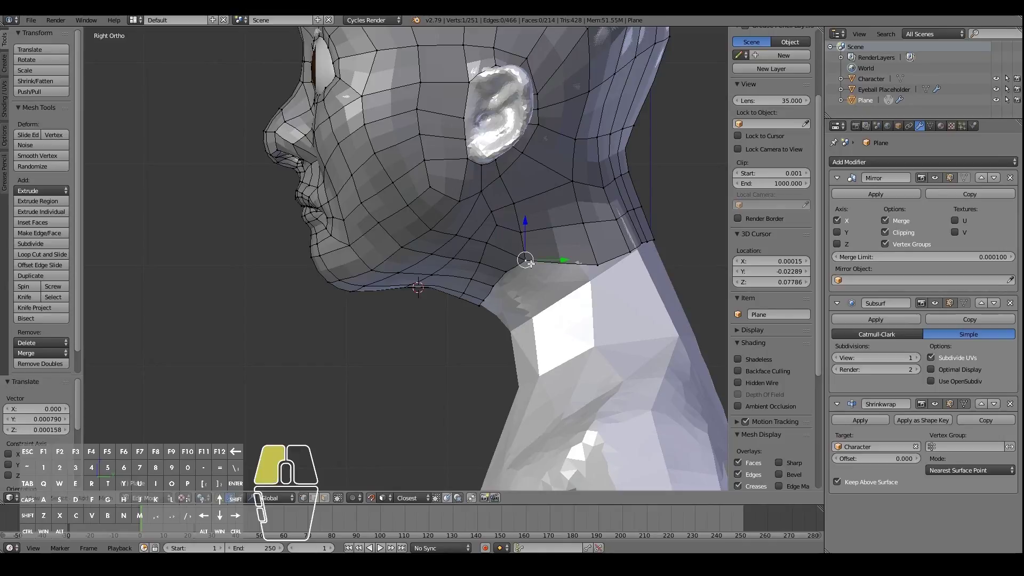
Step: Raise the neck boundary vertices toward the back of the neck to straighten the loop
{"action": "right_click", "coordinate": [605, 259]}
{"action": "key", "text": "g"}
{"action": "left_click", "coordinate": [597, 245]}
{"action": "right_click", "coordinate": [634, 248]}
{"action": "key", "text": "g"}
{"action": "right_click_drag", "start_coordinate": [627, 243], "coordinate": [623, 247]}
Step: Select the open neck boundary loop and extrude it one row down the neck
{"action": "mouse_move", "coordinate": [532, 296]}
{"action": "middle_mouse_down"}
{"action": "mouse_move", "coordinate": [645, 291]}
{"action": "mouse_move", "coordinate": [711, 270]}
{"action": "mouse_move", "coordinate": [535, 297]}
{"action": "middle_mouse_up"}
{"action": "right_click", "coordinate": [533, 256], "text": "alt"}
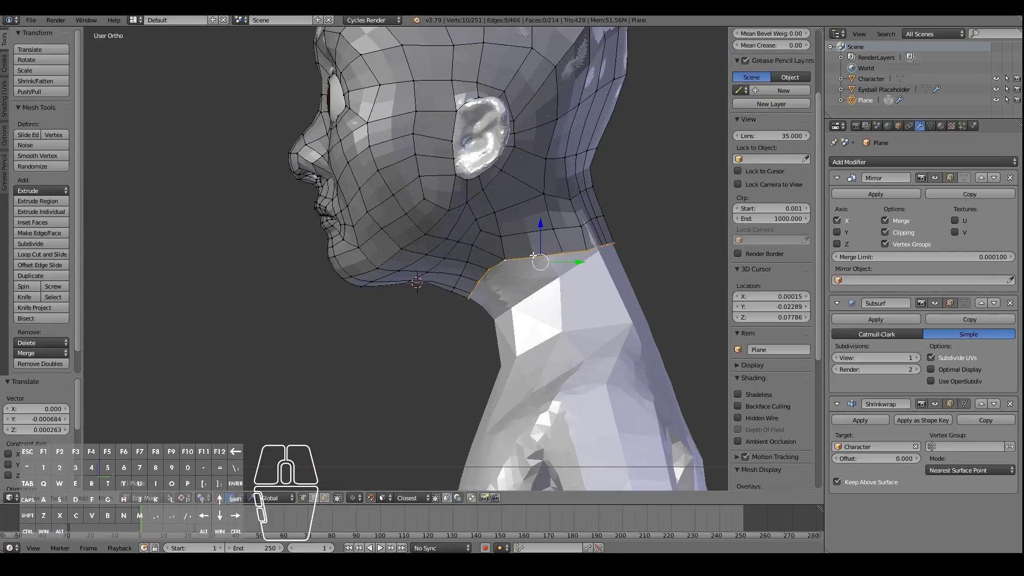
{"action": "key", "text": "e"}
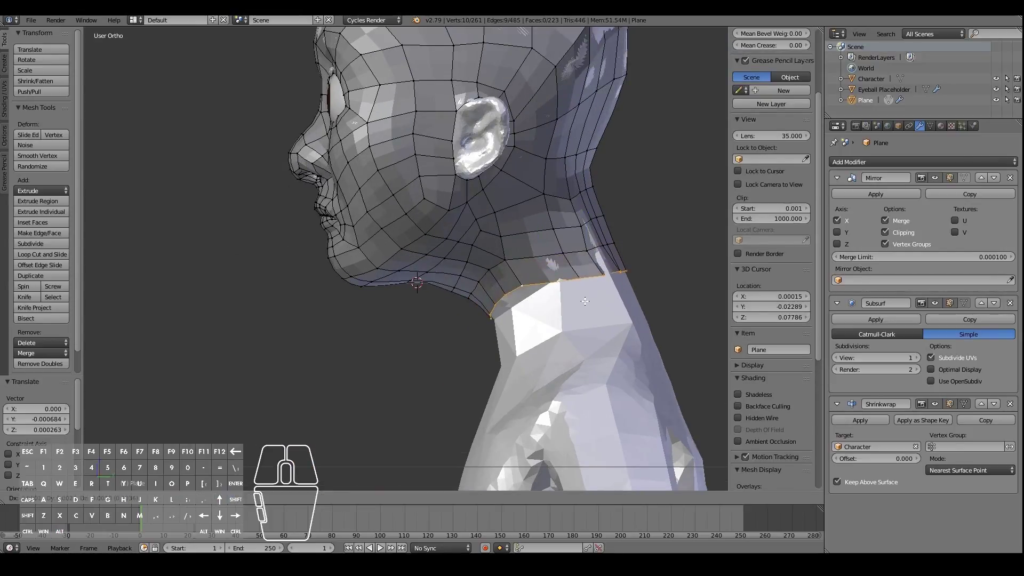
{"action": "left_click", "coordinate": [581, 299]}
Step: Move the extruded neck loop, toggle snapping, and scale the loop to fit around the neck
{"action": "middle_click_drag", "start_coordinate": [437, 314], "coordinate": [574, 361]}
{"action": "key", "text": "g"}
{"action": "left_click", "coordinate": [497, 336]}
{"action": "left_click", "coordinate": [373, 495]}
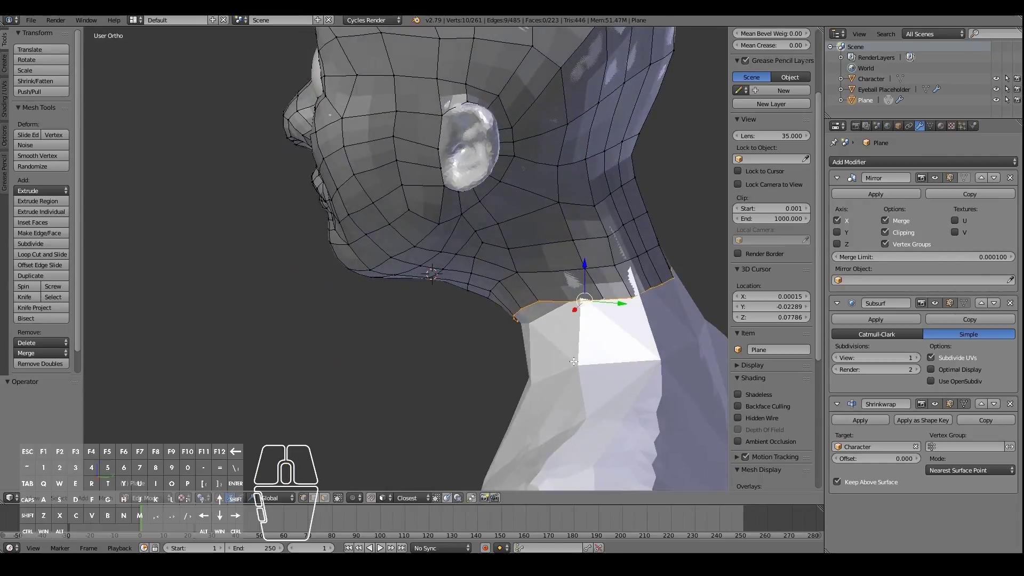
{"action": "key", "text": "s"}
{"action": "left_click", "coordinate": [606, 369]}
{"action": "left_click", "coordinate": [609, 369]}
Step: Shift the neck boundary loop and reposition its front centreline vertex to level the front of the neck
{"action": "middle_click_drag", "start_coordinate": [609, 368], "coordinate": [713, 331]}
{"action": "scroll", "coordinate": [445, 381], "scroll_direction": "up", "scroll_amount": 3}
{"action": "key", "text": "g"}
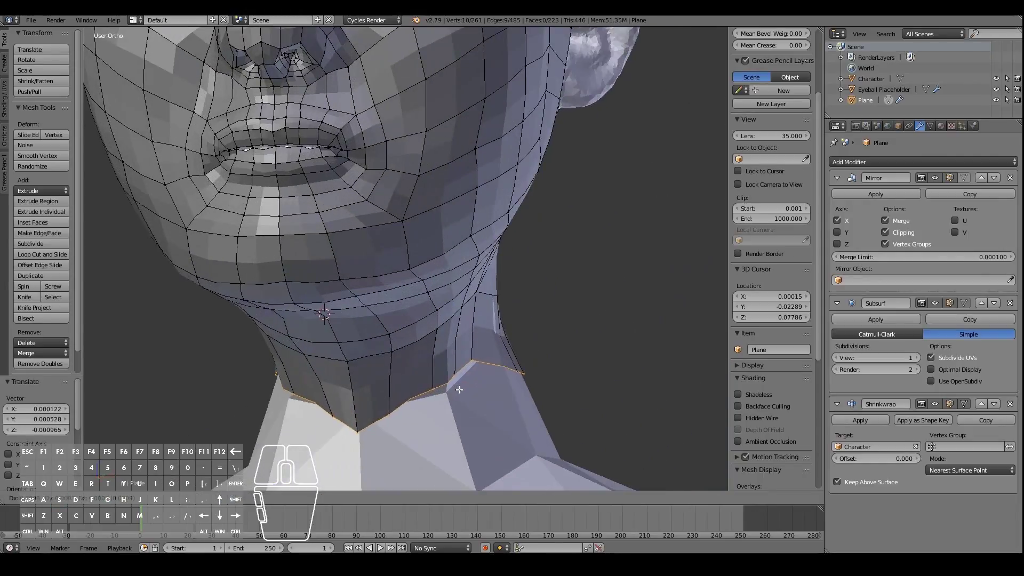
{"action": "left_click", "coordinate": [458, 384]}
{"action": "right_click", "coordinate": [361, 429]}
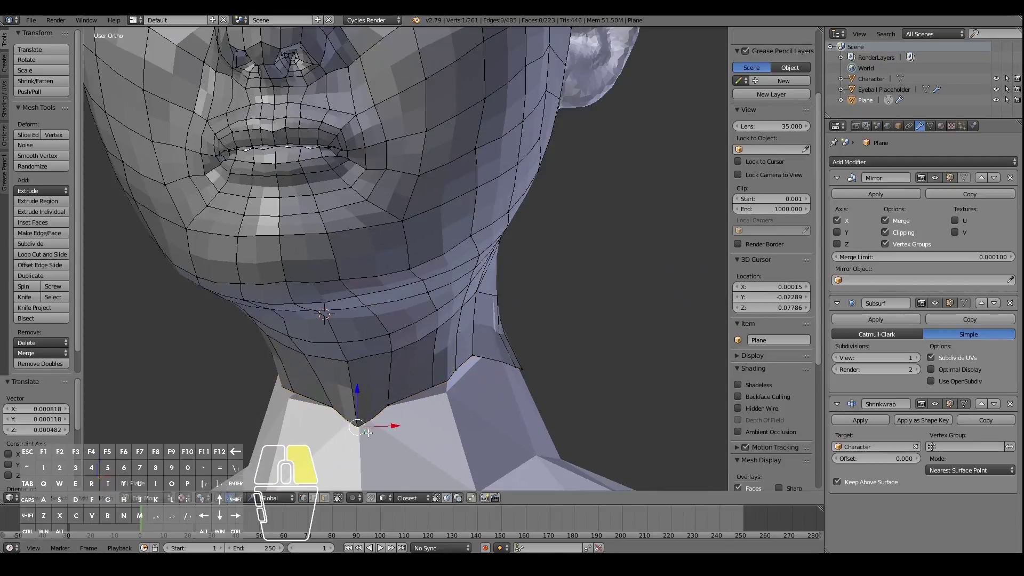
{"action": "scroll", "coordinate": [510, 291], "scroll_direction": "down", "scroll_amount": 4}
{"action": "middle_click_drag", "start_coordinate": [509, 291], "coordinate": [391, 288]}
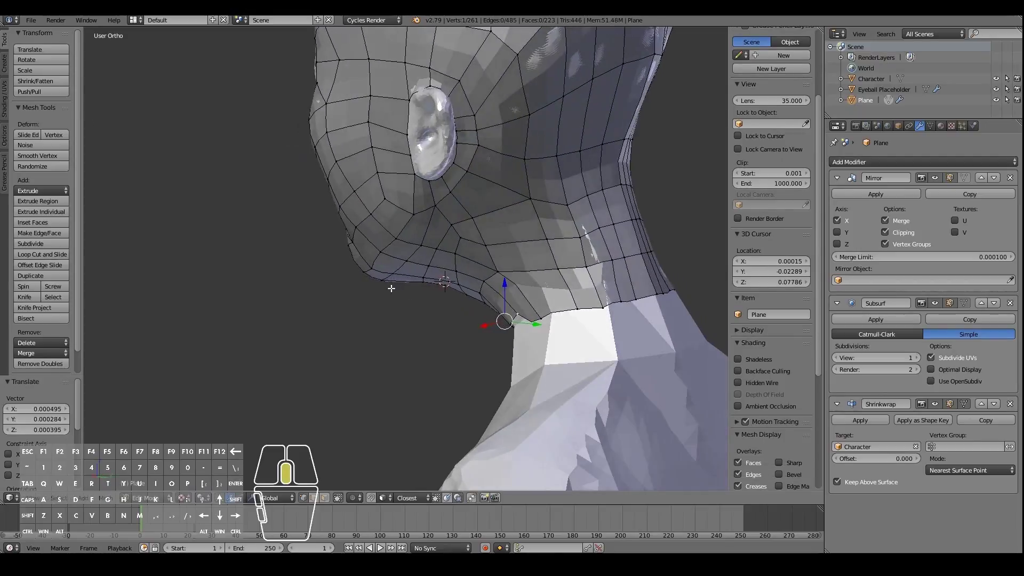
{"action": "key", "text": "g"}
{"action": "left_click", "coordinate": [584, 310]}
Step: Select the neck boundary loop and extrude it down twice in the front view toward the base of the neck
{"action": "middle_click_drag", "start_coordinate": [583, 310], "coordinate": [469, 330]}
{"action": "right_click", "coordinate": [444, 331], "text": "alt"}
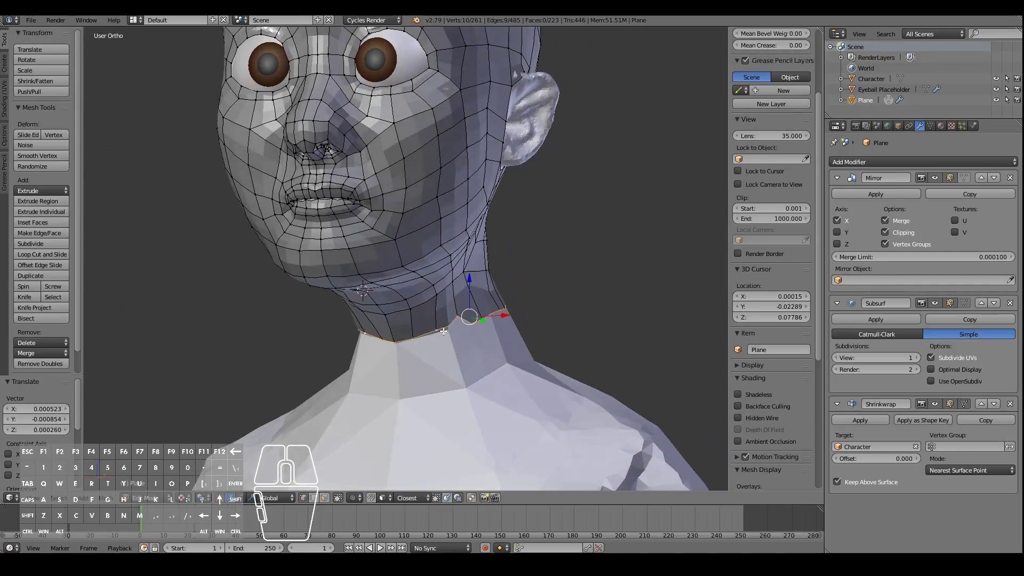
{"action": "key", "text": "KP_1"}
{"action": "scroll", "coordinate": [415, 316], "scroll_direction": "up", "scroll_amount": 1}
{"action": "key", "text": "e"}
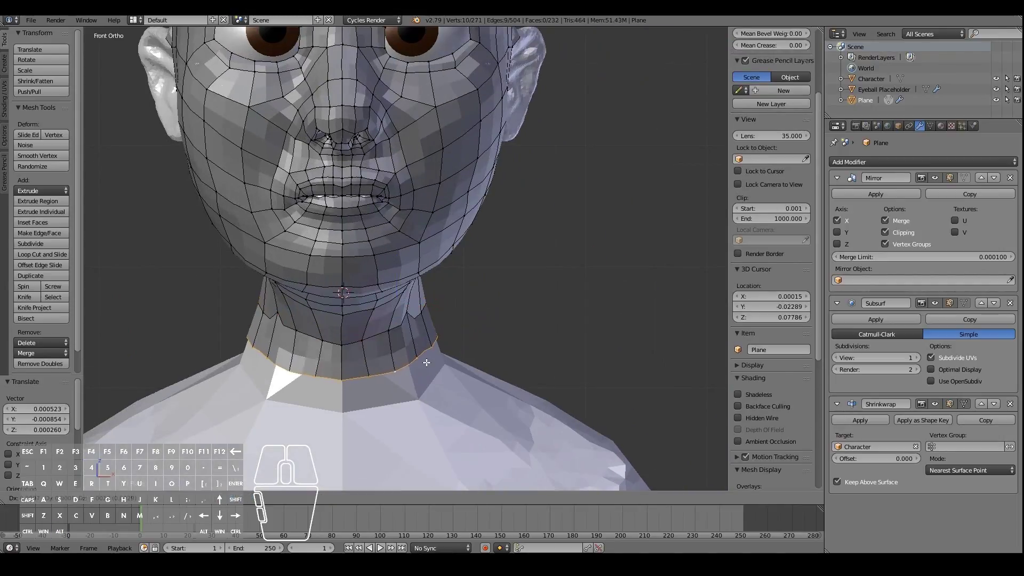
{"action": "left_click", "coordinate": [428, 368]}
{"action": "key", "text": "e"}
{"action": "left_click", "coordinate": [430, 398]}
Step: Adjust the vertices in the lowest two neck rows at the back side of the neck to even their spacing
{"action": "mouse_move", "coordinate": [520, 400]}
{"action": "middle_mouse_down"}
{"action": "mouse_move", "coordinate": [413, 415]}
{"action": "mouse_move", "coordinate": [498, 393]}
{"action": "mouse_move", "coordinate": [571, 322]}
{"action": "mouse_move", "coordinate": [534, 347]}
{"action": "mouse_move", "coordinate": [384, 349]}
{"action": "mouse_move", "coordinate": [505, 396]}
{"action": "middle_mouse_up"}
{"action": "key", "text": "KP_1"}
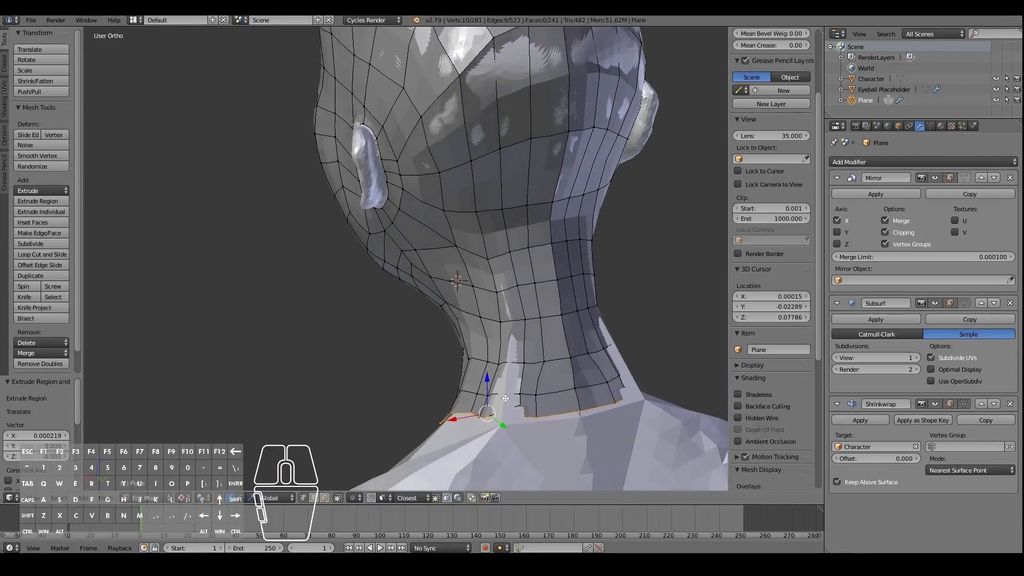
{"action": "right_click", "coordinate": [506, 398]}
{"action": "right_click", "coordinate": [521, 412]}
{"action": "right_click", "coordinate": [537, 395]}
{"action": "key", "text": "g"}
{"action": "left_click", "coordinate": [553, 398]}
{"action": "right_click", "coordinate": [546, 417]}
{"action": "right_click_drag", "start_coordinate": [547, 418], "coordinate": [555, 419]}
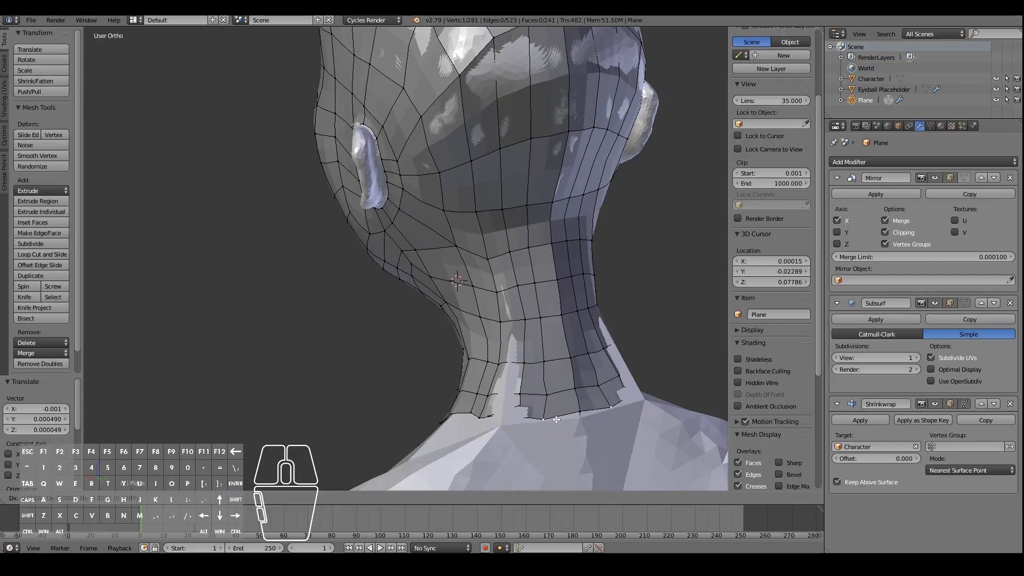
{"action": "left_click", "coordinate": [561, 419]}
Step: Shift the vertical edge on the upper side of the neck forward and nudge the vertex above it in side view
{"action": "middle_click_drag", "start_coordinate": [486, 416], "coordinate": [586, 383]}
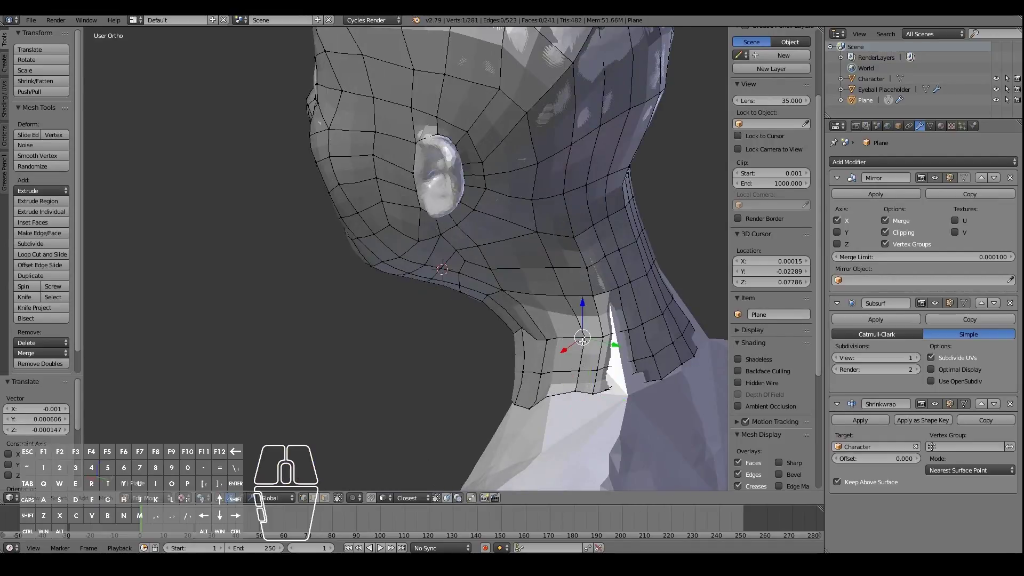
{"action": "key", "text": "KP_1"}
{"action": "key", "text": "KP_3"}
{"action": "right_click", "coordinate": [593, 253]}
{"action": "right_click", "coordinate": [584, 220]}
{"action": "right_click", "coordinate": [593, 252], "text": "shift"}
{"action": "key", "text": "g"}
{"action": "left_click", "coordinate": [570, 250]}
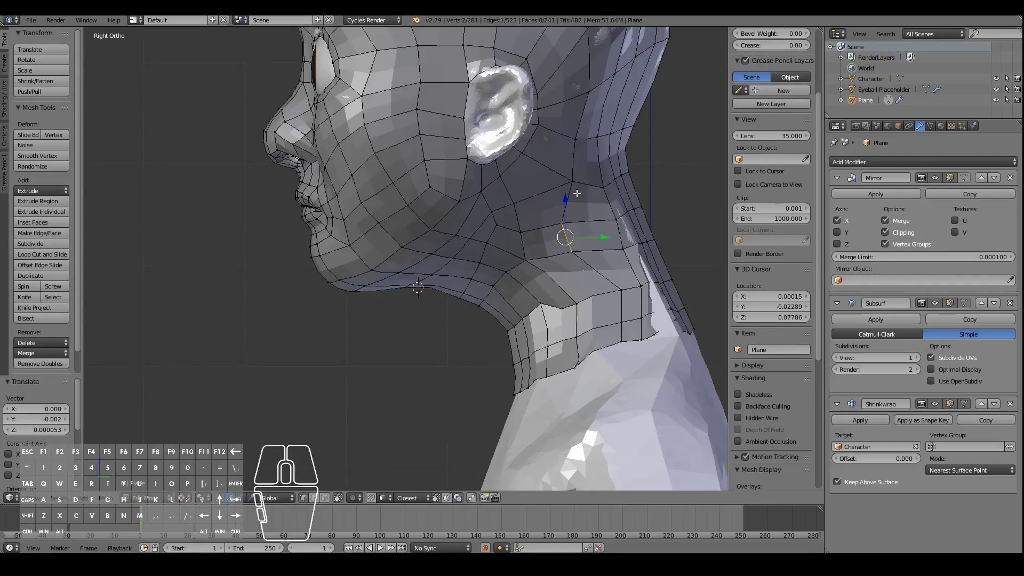
{"action": "right_click", "coordinate": [574, 188]}
{"action": "key", "text": "g"}
{"action": "left_click", "coordinate": [571, 189]}
Step: Move the vertices of the same vertical edge line in the lower neck rows forward to even the face widths
{"action": "right_click", "coordinate": [621, 293]}
{"action": "key", "text": "g"}
{"action": "left_click", "coordinate": [598, 295]}
{"action": "right_click", "coordinate": [621, 339]}
{"action": "key", "text": "g"}
{"action": "left_click", "coordinate": [611, 341]}
{"action": "right_click", "coordinate": [619, 321]}
{"action": "key", "text": "g"}
{"action": "left_click", "coordinate": [601, 324]}
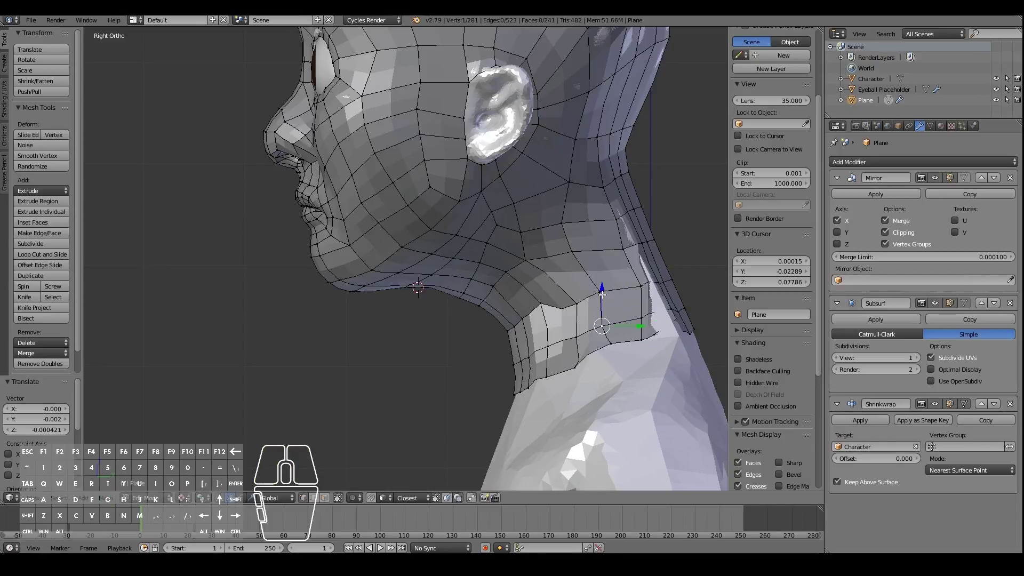
{"action": "right_click", "coordinate": [618, 344]}
{"action": "key", "text": "g"}
{"action": "left_click", "coordinate": [606, 334]}
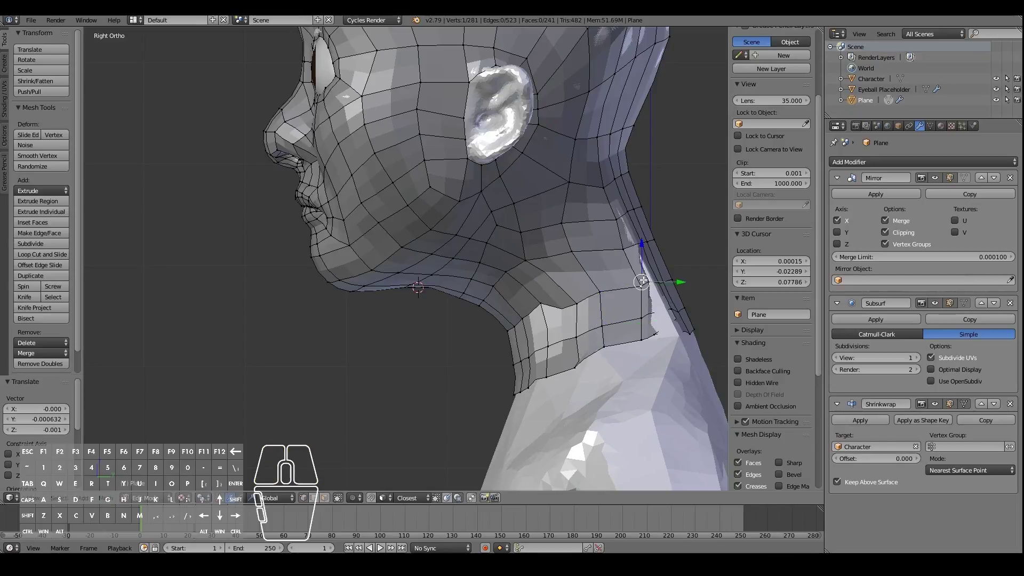
Step: Move two vertices of the next vertical edge line toward the back of the neck forward
{"action": "key", "text": "g"}
{"action": "left_click", "coordinate": [621, 286]}
{"action": "right_click", "coordinate": [620, 249]}
{"action": "key", "text": "g"}
{"action": "left_click", "coordinate": [601, 250]}
{"action": "middle_click_drag", "start_coordinate": [578, 315], "coordinate": [595, 298]}
{"action": "key", "text": "KP_1"}
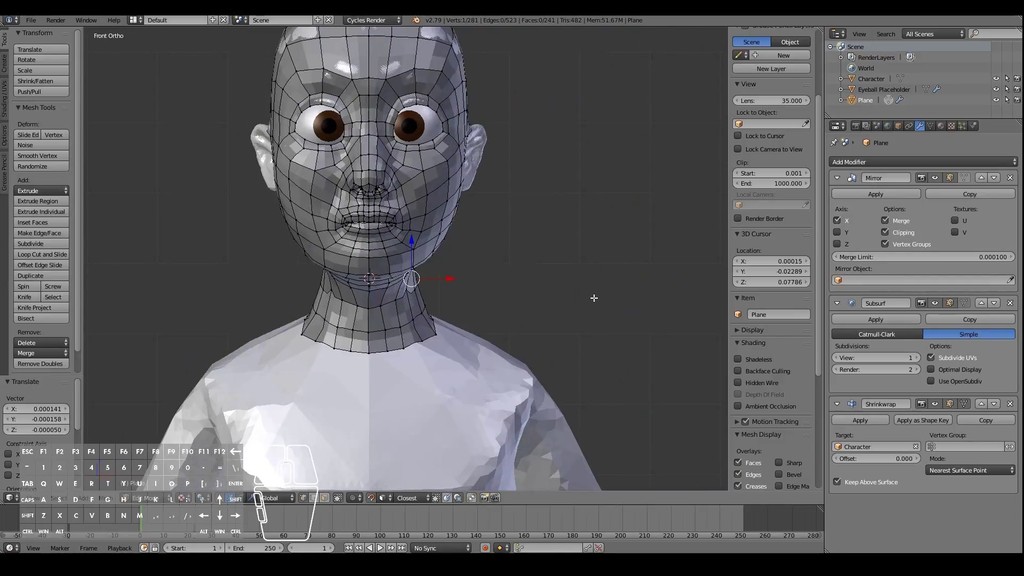
Step: Examine the retopologized head in isolation from the front, then the area around the ear with the sculpt shown
{"action": "key", "text": "KP_Divide"}
{"action": "middle_click_drag", "start_coordinate": [628, 287], "coordinate": [587, 300]}
{"action": "key", "text": "Tab"}
{"action": "middle_click_drag", "start_coordinate": [423, 335], "coordinate": [456, 330]}
{"action": "key", "text": "KP_1"}
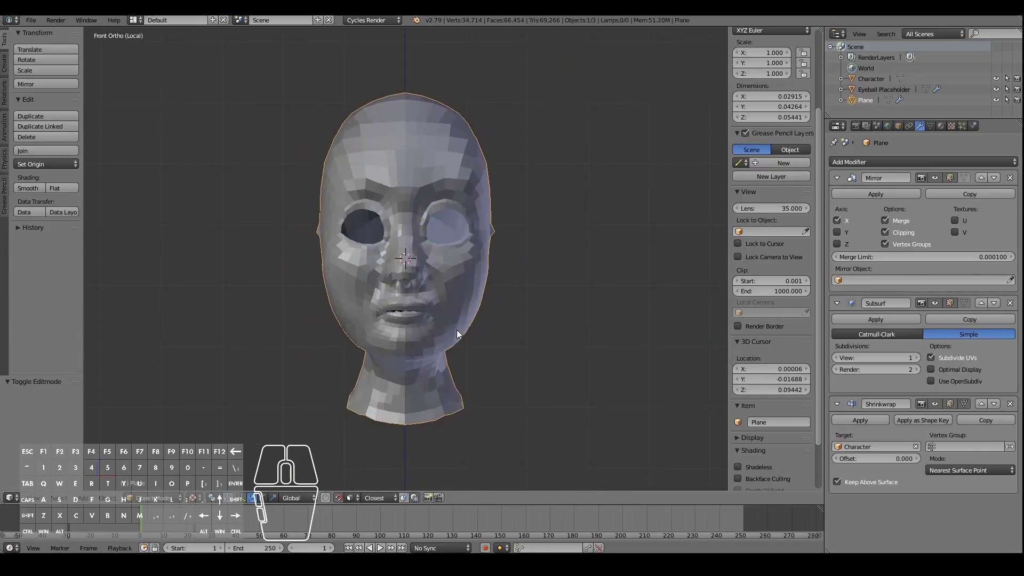
{"action": "key", "text": "KP_Divide"}
{"action": "middle_click_drag", "start_coordinate": [462, 329], "coordinate": [465, 246]}
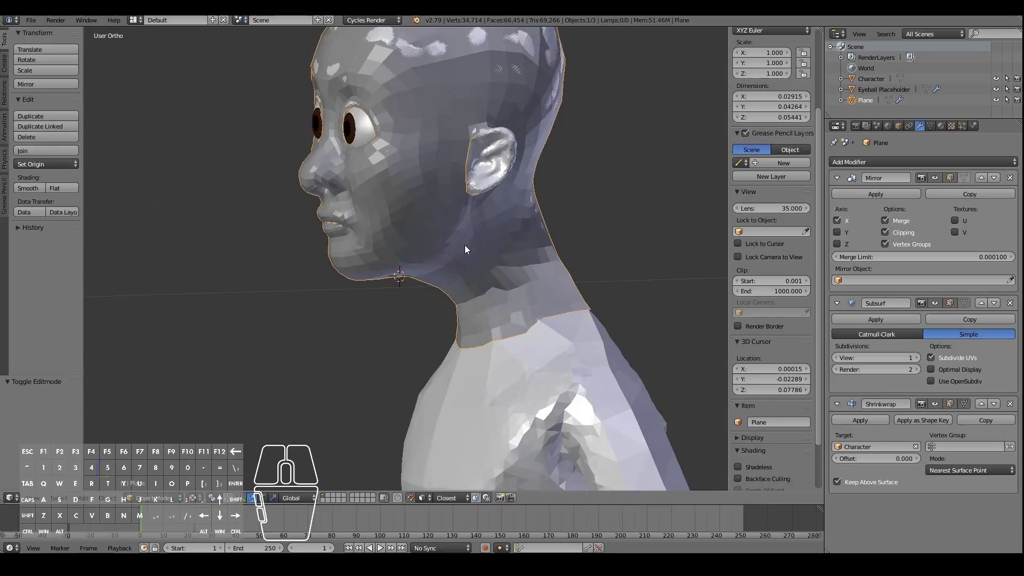
{"action": "scroll", "coordinate": [465, 249], "scroll_direction": "up", "scroll_amount": 5}
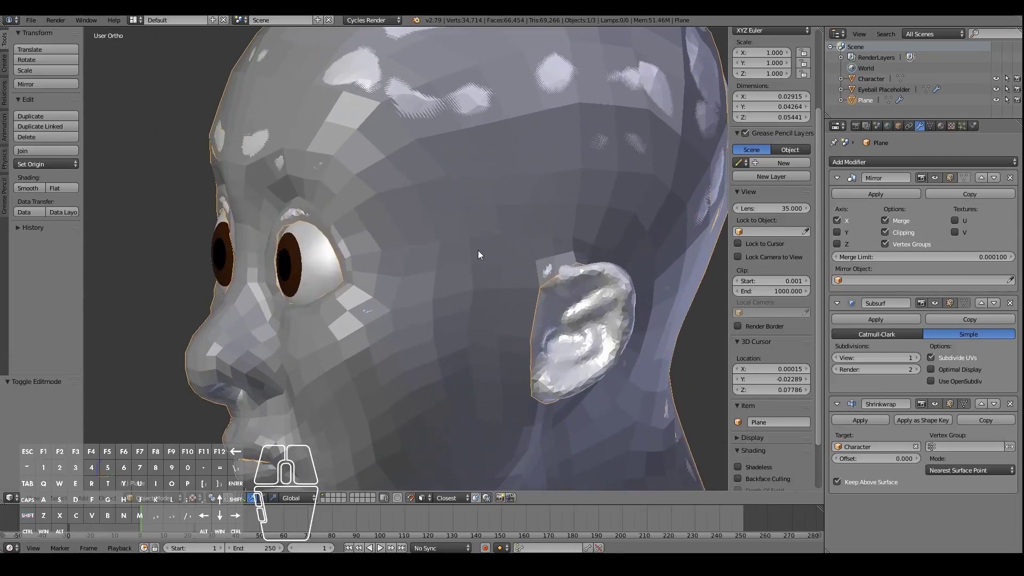
{"action": "middle_click_drag", "start_coordinate": [565, 287], "coordinate": [431, 280], "text": "shift"}
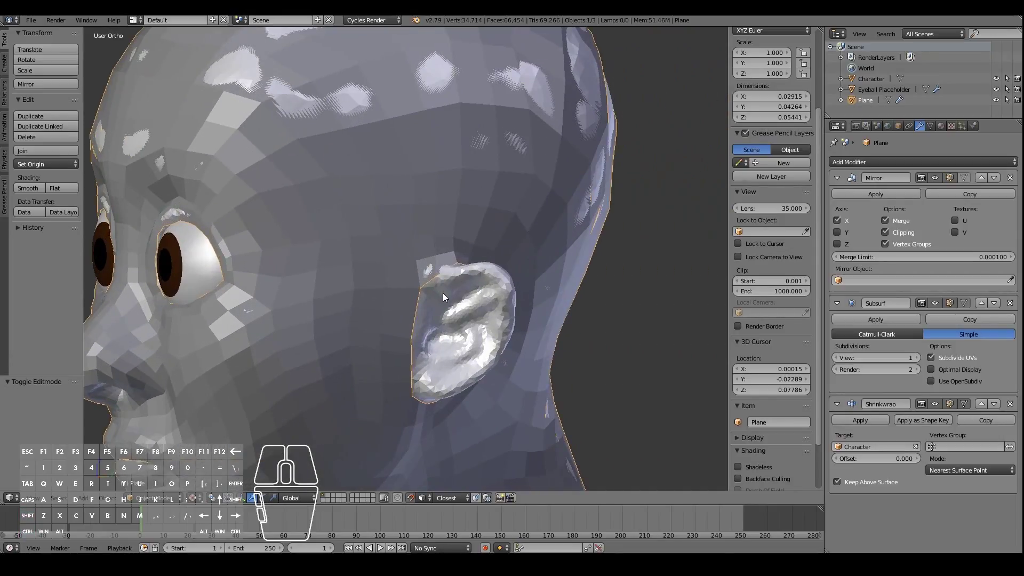
{"action": "scroll", "coordinate": [443, 294], "scroll_direction": "up", "scroll_amount": 4}
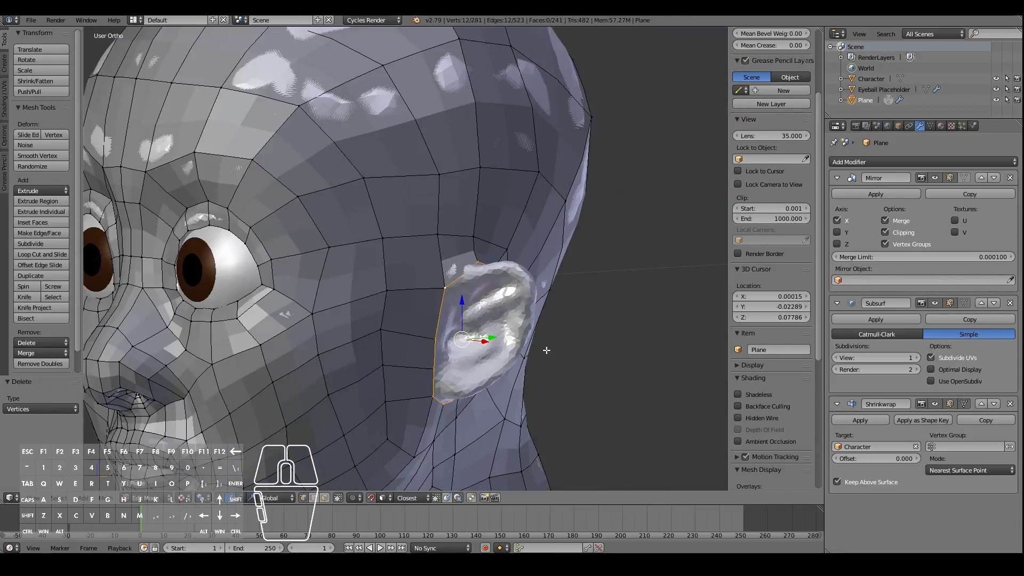
Step: Duplicate the 12-vertex border loop around the ear, offset it outward and scale the copy to about 0.262
{"action": "mouse_move", "coordinate": [554, 350]}
{"action": "middle_mouse_down"}
{"action": "mouse_move", "coordinate": [421, 351]}
{"action": "mouse_move", "coordinate": [538, 354]}
{"action": "middle_mouse_up"}
{"action": "key", "text": "shift+d"}
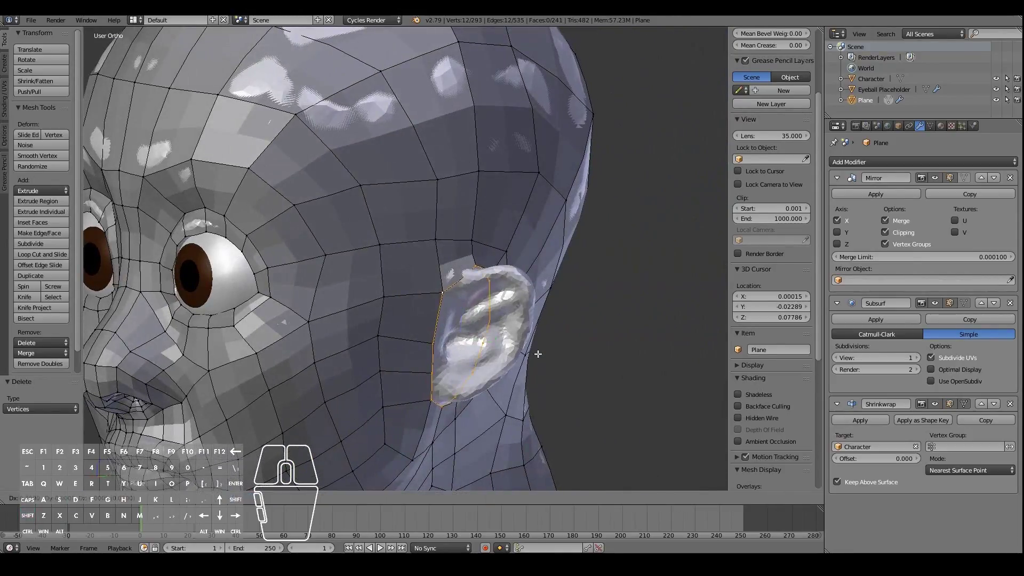
{"action": "left_click", "coordinate": [554, 355]}
{"action": "middle_click_drag", "start_coordinate": [556, 355], "coordinate": [594, 347]}
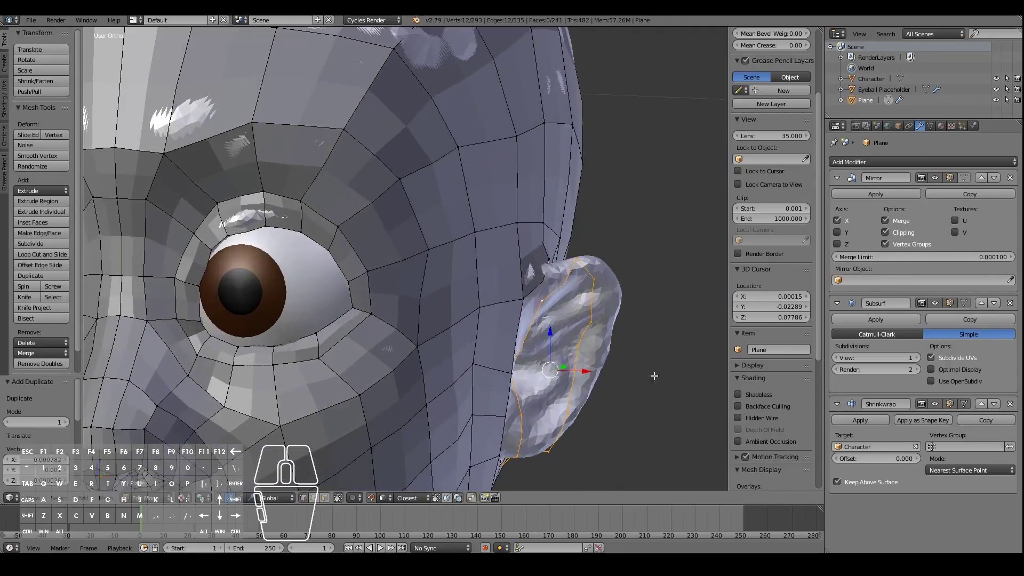
{"action": "key", "text": "s"}
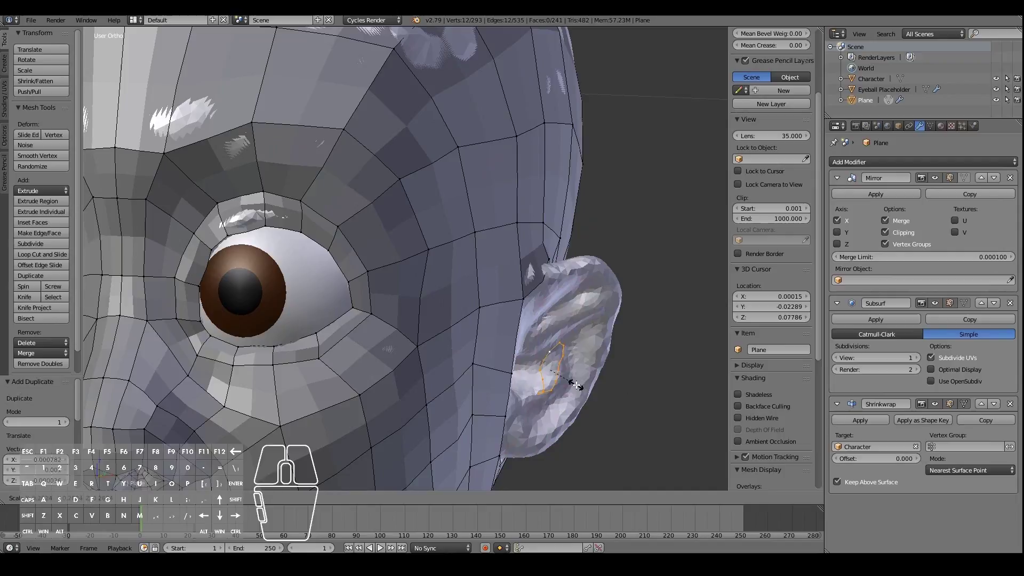
{"action": "left_click", "coordinate": [576, 384]}
Step: Place the duplicated loop over the ear canal in side view and shrink it to fit inside the canal
{"action": "key", "text": "KP_3"}
{"action": "scroll", "coordinate": [576, 384], "scroll_direction": "up", "scroll_amount": 4}
{"action": "scroll", "coordinate": [576, 384], "scroll_direction": "up", "scroll_amount": 1}
{"action": "key", "text": "g"}
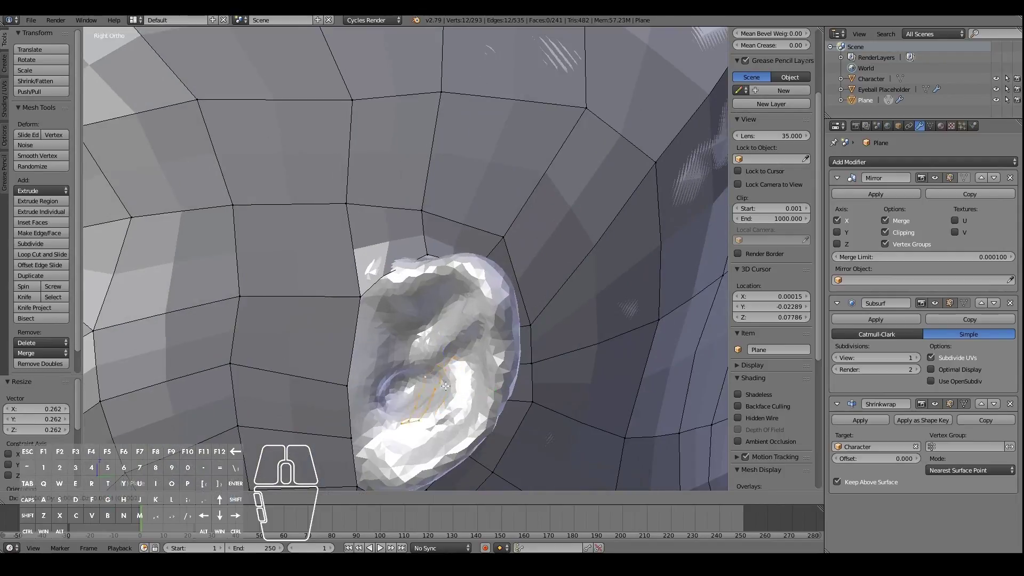
{"action": "left_click", "coordinate": [428, 387]}
{"action": "key", "text": "KP_Decimal"}
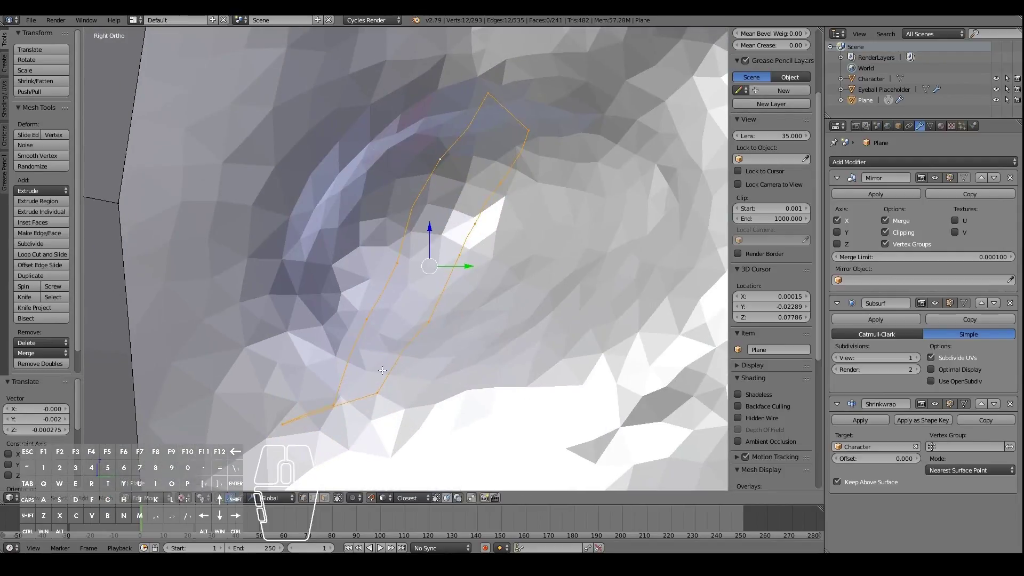
{"action": "key", "text": "s"}
{"action": "left_click", "coordinate": [461, 302]}
Step: Shift the front and lower vertices of the small loop to follow the ear canal's outline
{"action": "right_click", "coordinate": [406, 256]}
{"action": "key", "text": "g"}
{"action": "left_click", "coordinate": [328, 227]}
{"action": "key", "text": "g"}
{"action": "left_click", "coordinate": [331, 273]}
{"action": "right_click", "coordinate": [388, 307]}
{"action": "key", "text": "g"}
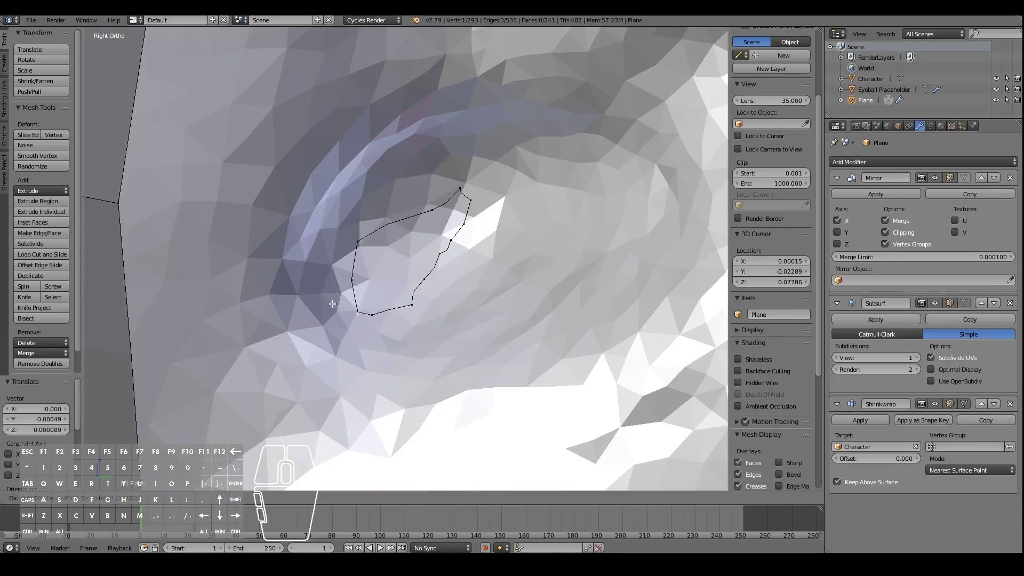
{"action": "left_click", "coordinate": [322, 304]}
{"action": "key", "text": "g"}
{"action": "left_click", "coordinate": [417, 314]}
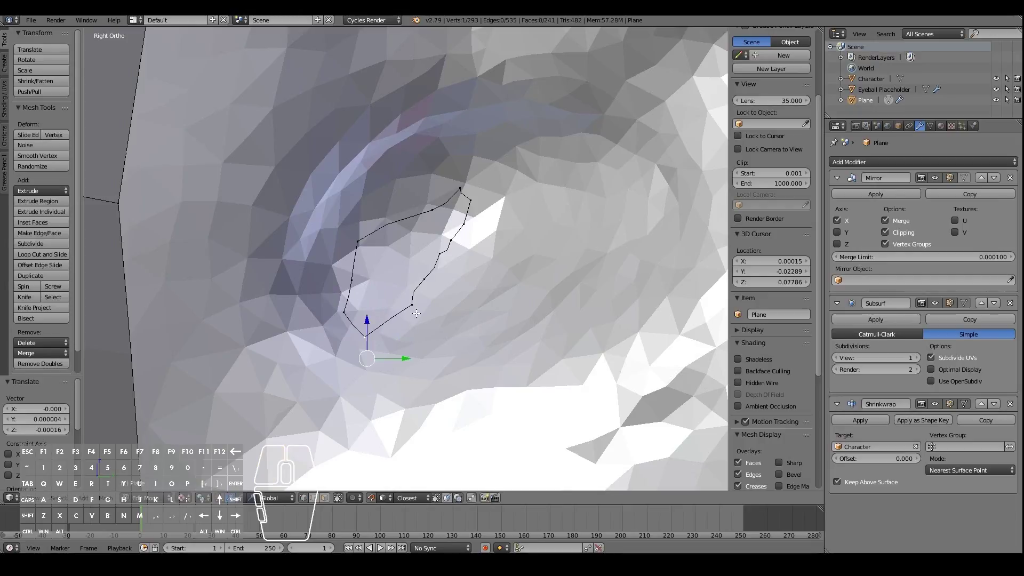
Step: Reposition the loop's bottom and lower rear vertices to round it around the ear canal
{"action": "key", "text": "g"}
{"action": "left_click", "coordinate": [425, 331]}
{"action": "key", "text": "g"}
{"action": "left_click", "coordinate": [444, 250]}
{"action": "key", "text": "g"}
{"action": "left_click", "coordinate": [463, 242]}
{"action": "key", "text": "g"}
{"action": "left_click", "coordinate": [495, 233]}
Step: Adjust the loop's upper rear, top and upper front vertices to complete the oval around the ear canal
{"action": "key", "text": "g"}
{"action": "left_click", "coordinate": [503, 212]}
{"action": "key", "text": "g"}
{"action": "left_click", "coordinate": [499, 177]}
{"action": "key", "text": "g"}
{"action": "left_click", "coordinate": [466, 163]}
{"action": "right_click", "coordinate": [430, 210]}
{"action": "key", "text": "g"}
{"action": "left_click", "coordinate": [365, 196]}
Step: Extrude the ear canal loop and scale it outward into a first ring of faces
{"action": "scroll", "coordinate": [364, 197], "scroll_direction": "down", "scroll_amount": 5}
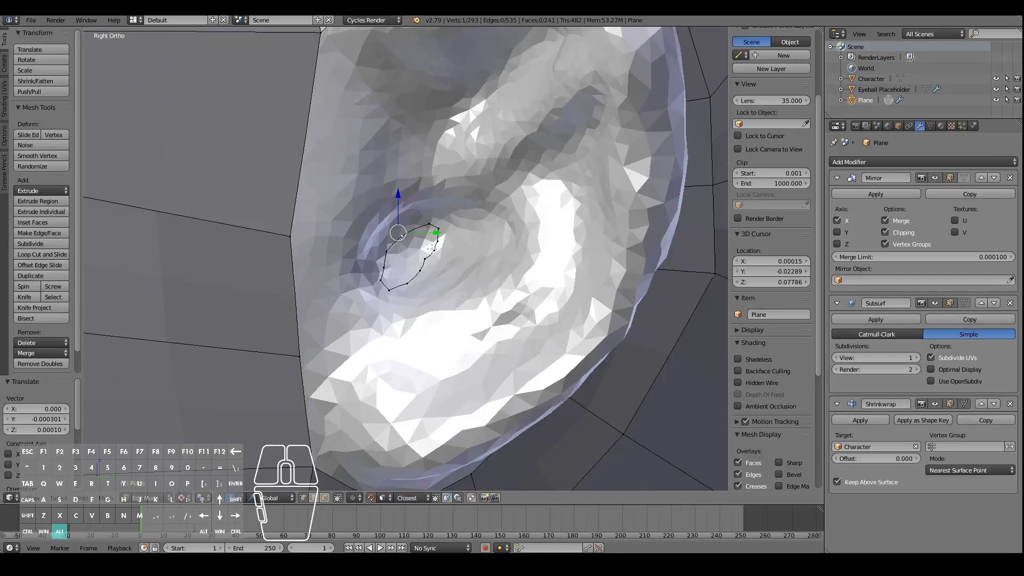
{"action": "right_click", "coordinate": [432, 248], "text": "alt"}
{"action": "scroll", "coordinate": [443, 254], "scroll_direction": "down", "scroll_amount": 2}
{"action": "key", "text": "e"}
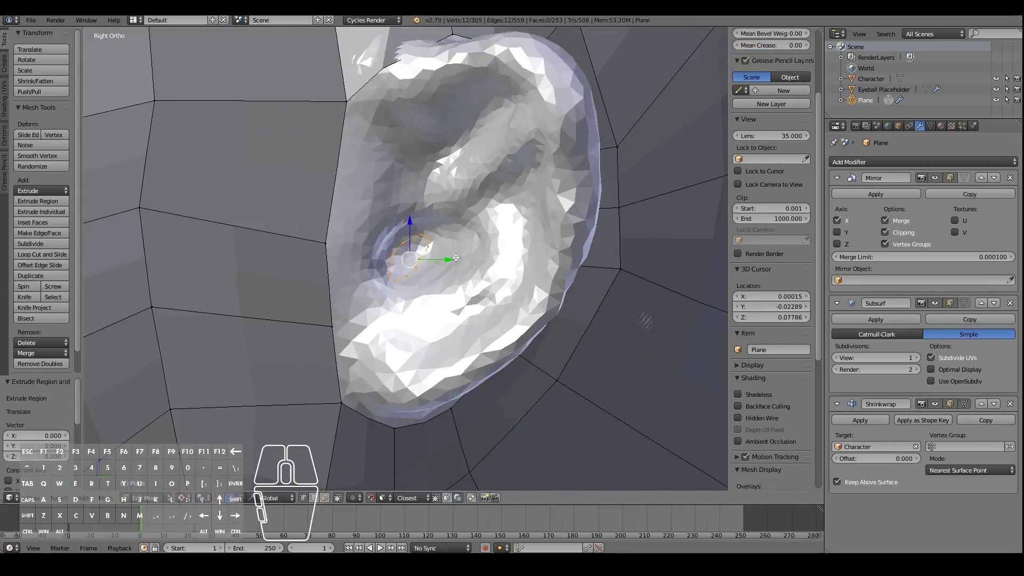
{"action": "key", "text": "s"}
{"action": "left_click", "coordinate": [509, 282]}
Step: Adjust a lower vertex and a rear vertex of the first ring to fit the bowl of the ear
{"action": "right_click", "coordinate": [431, 267]}
{"action": "right_click_drag", "start_coordinate": [431, 267], "coordinate": [408, 300]}
{"action": "key", "text": "g"}
{"action": "left_click", "coordinate": [410, 300]}
{"action": "scroll", "coordinate": [473, 252], "scroll_direction": "up", "scroll_amount": 2}
{"action": "right_click", "coordinate": [475, 249]}
{"action": "key", "text": "g"}
{"action": "left_click", "coordinate": [502, 249]}
Step: Space out the first ring's upper rear and top vertices along the bowl of the ear
{"action": "right_click", "coordinate": [475, 229]}
{"action": "key", "text": "g"}
{"action": "left_click", "coordinate": [500, 224]}
{"action": "right_click", "coordinate": [473, 201]}
{"action": "key", "text": "g"}
{"action": "left_click", "coordinate": [479, 200]}
{"action": "right_click", "coordinate": [440, 188]}
{"action": "key", "text": "g"}
{"action": "left_click", "coordinate": [442, 189]}
Step: Move the first ring's upper front and front vertices to even the faces beside the ear canal
{"action": "key", "text": "g"}
{"action": "left_click", "coordinate": [398, 207]}
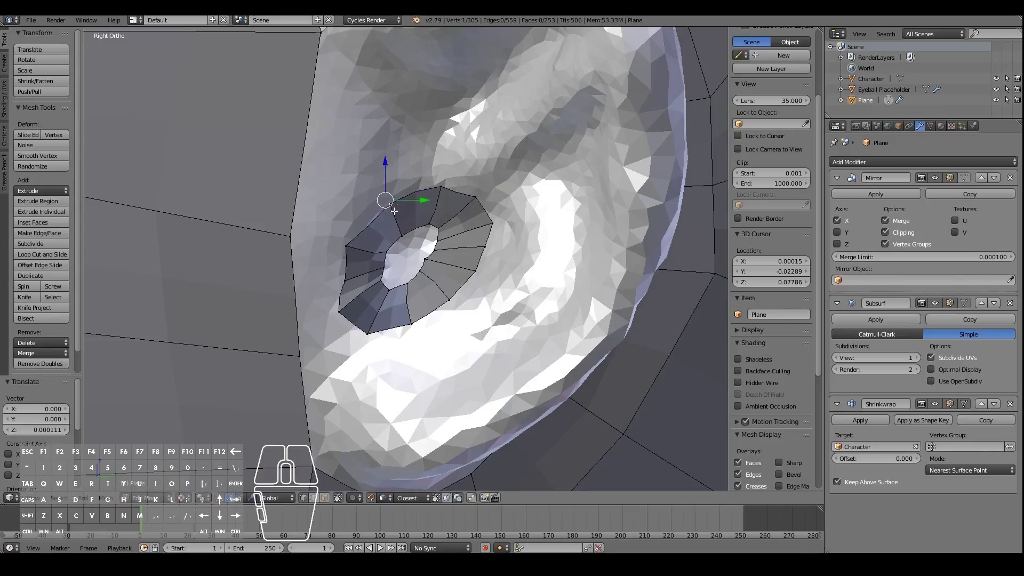
{"action": "key", "text": "g"}
{"action": "left_click", "coordinate": [364, 235]}
{"action": "right_click", "coordinate": [346, 280]}
{"action": "key", "text": "g"}
{"action": "left_click", "coordinate": [352, 278]}
Step: Shift the first ring's lower front and bottom vertices backward to even their spacing
{"action": "right_click", "coordinate": [346, 315]}
{"action": "key", "text": "g"}
{"action": "left_click", "coordinate": [356, 313]}
{"action": "right_click", "coordinate": [368, 329]}
{"action": "key", "text": "g"}
{"action": "left_click", "coordinate": [385, 320]}
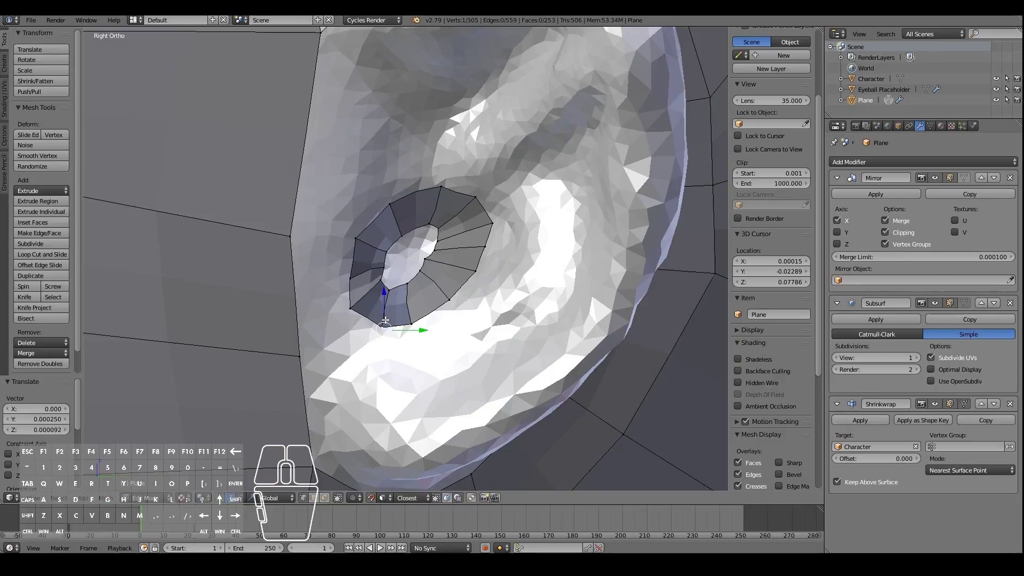
{"action": "right_click", "coordinate": [417, 315]}
{"action": "key", "text": "g"}
{"action": "left_click", "coordinate": [421, 310]}
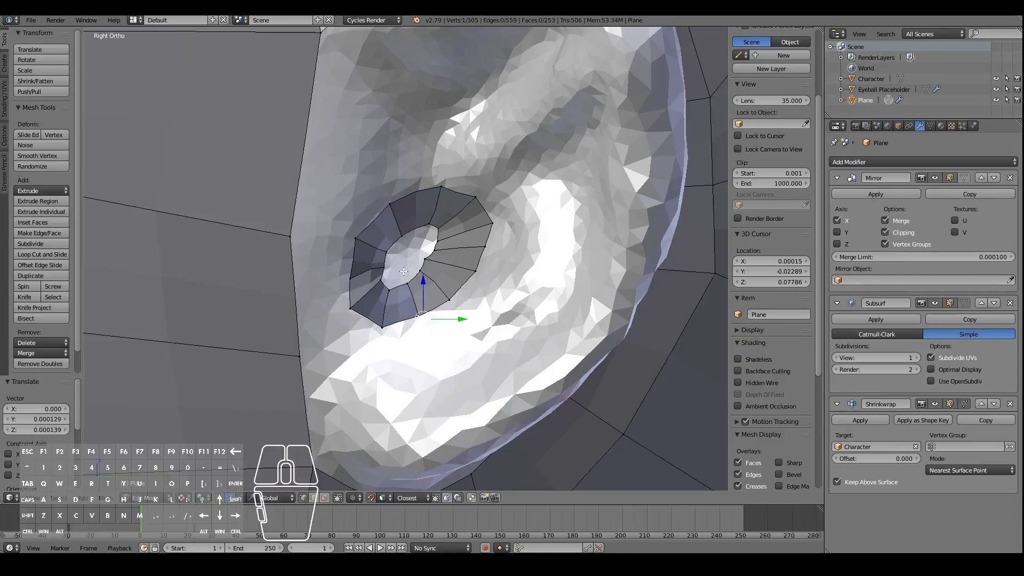
Step: Extrude the first ring's outer edge loop and scale it outward into a second ring of faces
{"action": "right_click", "coordinate": [462, 283], "text": "alt"}
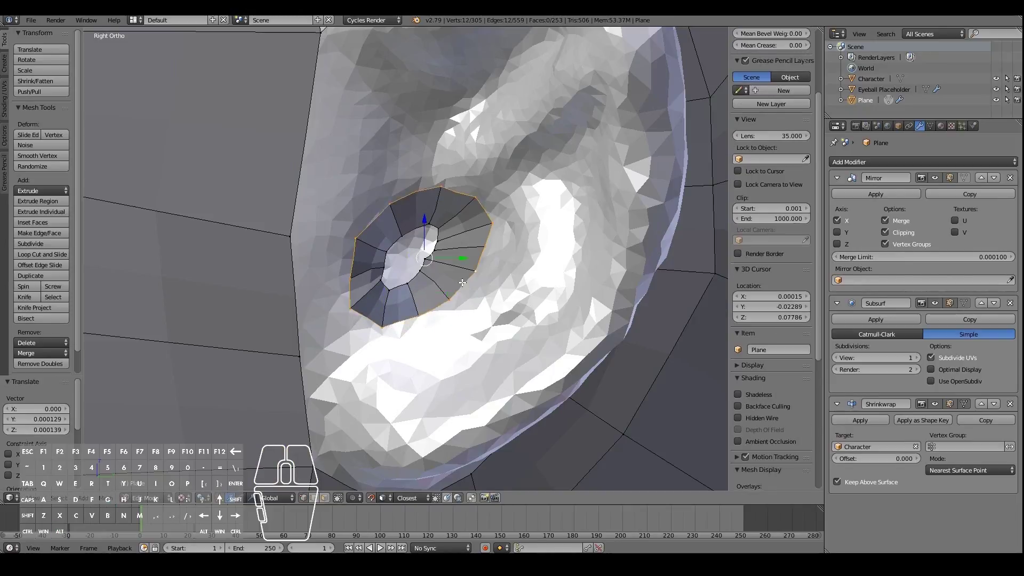
{"action": "scroll", "coordinate": [462, 282], "scroll_direction": "down", "scroll_amount": 2}
{"action": "key", "text": "e"}
{"action": "right_click", "coordinate": [467, 287]}
{"action": "key", "text": "s"}
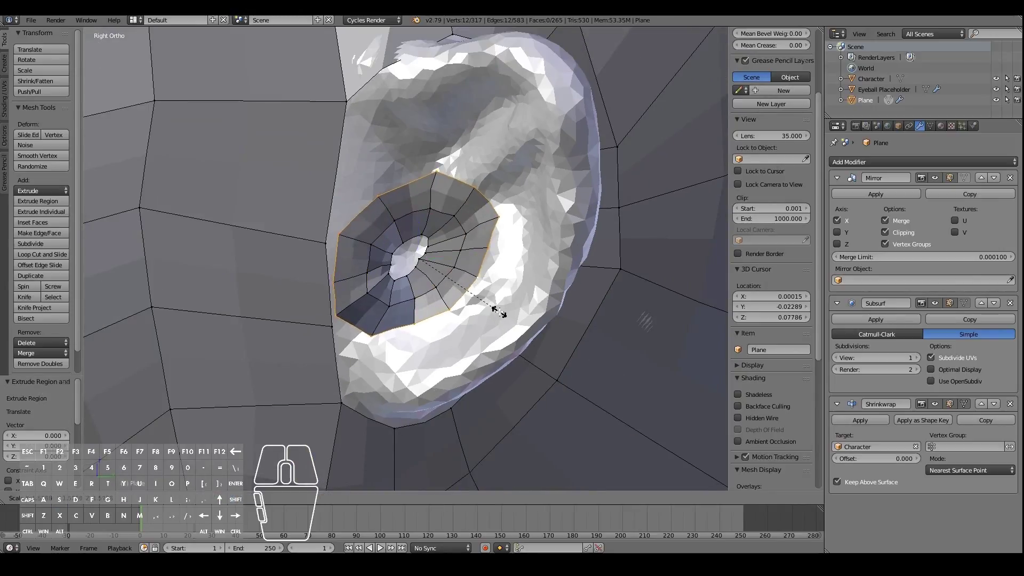
{"action": "left_click", "coordinate": [499, 312]}
Step: Adjust the second ring's upper rear and rear vertices along the edge of the ear bowl
{"action": "right_click", "coordinate": [479, 188]}
{"action": "key", "text": "g"}
{"action": "left_click", "coordinate": [482, 183]}
{"action": "right_click", "coordinate": [496, 213]}
{"action": "key", "text": "g"}
{"action": "left_click", "coordinate": [491, 214]}
{"action": "right_click", "coordinate": [493, 253]}
{"action": "key", "text": "g"}
{"action": "left_click", "coordinate": [505, 254]}
Step: Move the second ring's lower rear and bottom vertices to even the face widths
{"action": "right_click", "coordinate": [487, 287]}
{"action": "key", "text": "g"}
{"action": "right_click_drag", "start_coordinate": [499, 292], "coordinate": [459, 313]}
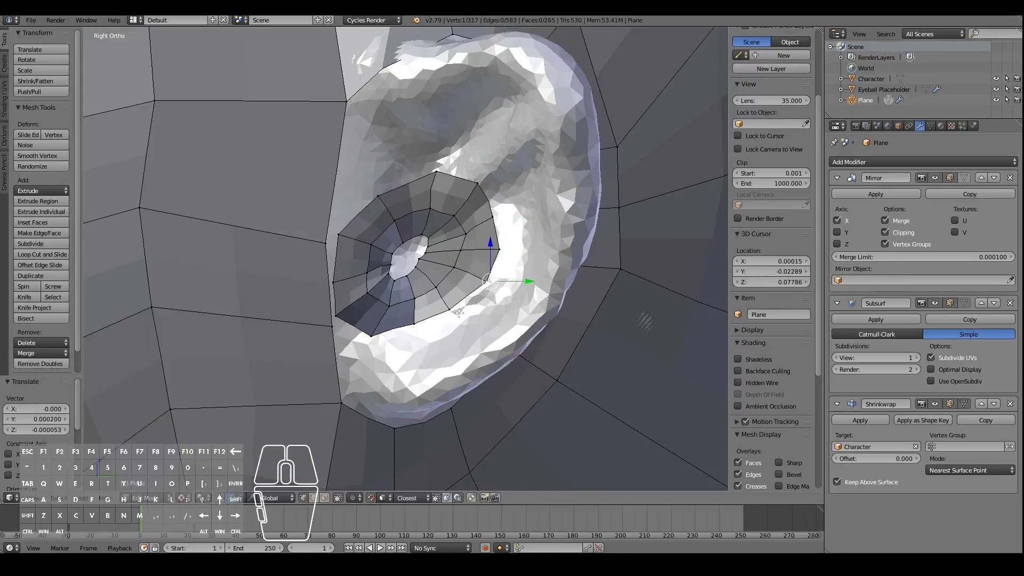
{"action": "right_click", "coordinate": [452, 312]}
{"action": "key", "text": "g"}
{"action": "left_click", "coordinate": [461, 314]}
{"action": "right_click", "coordinate": [416, 326]}
{"action": "key", "text": "g"}
{"action": "left_click", "coordinate": [423, 336]}
Step: Pull the second ring's three front vertices backward, away from the front edge of the ear
{"action": "right_click", "coordinate": [338, 318]}
{"action": "key", "text": "g"}
{"action": "left_click", "coordinate": [350, 312]}
{"action": "right_click", "coordinate": [336, 285]}
{"action": "key", "text": "g"}
{"action": "left_click", "coordinate": [344, 280]}
{"action": "right_click", "coordinate": [347, 236]}
{"action": "key", "text": "g"}
{"action": "left_click", "coordinate": [358, 226]}
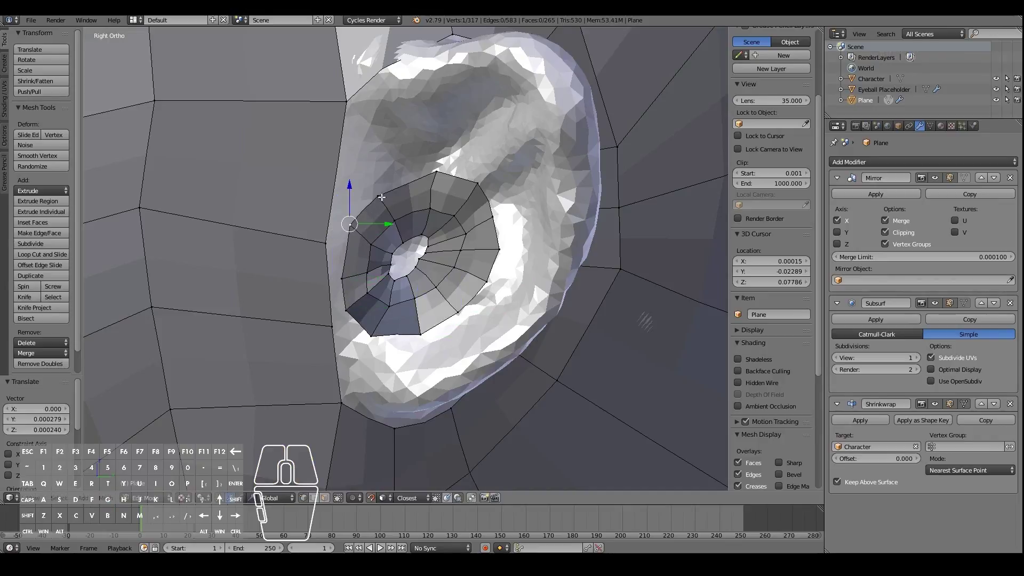
Step: Select the three front vertices of the second ring in an angled view and move them inward together
{"action": "middle_click_drag", "start_coordinate": [490, 191], "coordinate": [564, 242]}
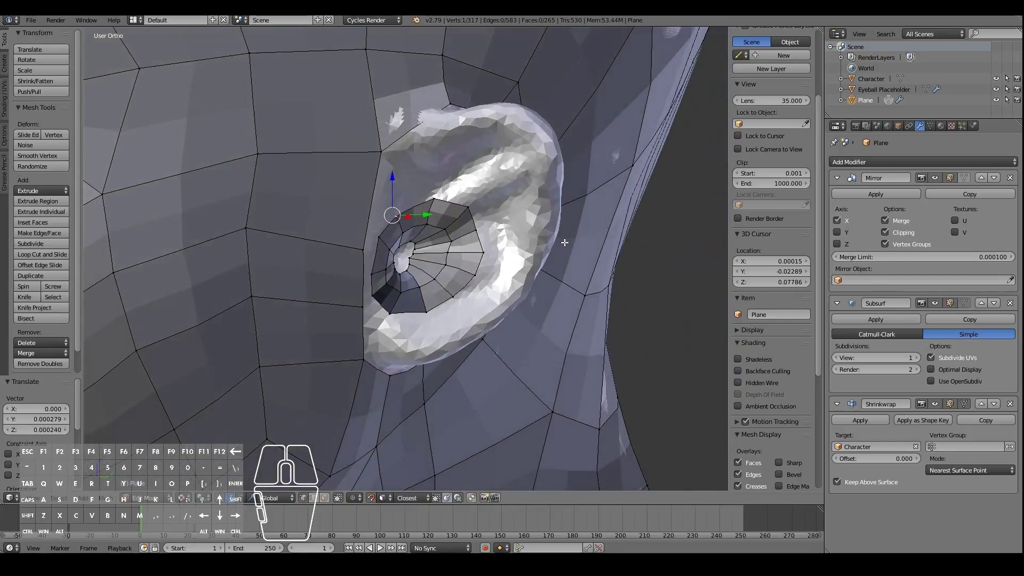
{"action": "right_click", "coordinate": [474, 216], "text": "alt"}
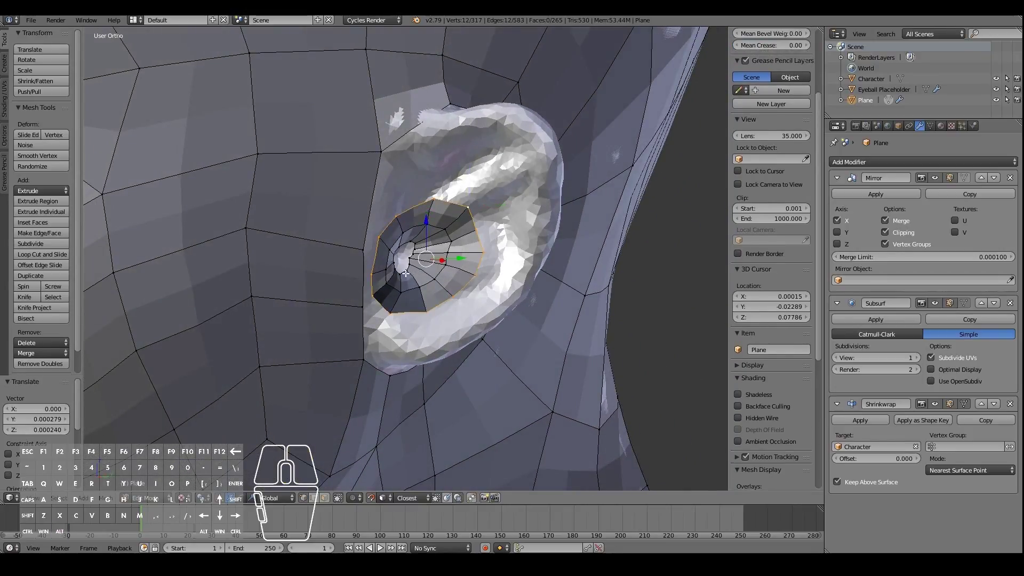
{"action": "right_click", "coordinate": [379, 240]}
{"action": "right_click", "coordinate": [374, 275], "text": "shift"}
{"action": "right_click", "coordinate": [375, 295], "text": "shift"}
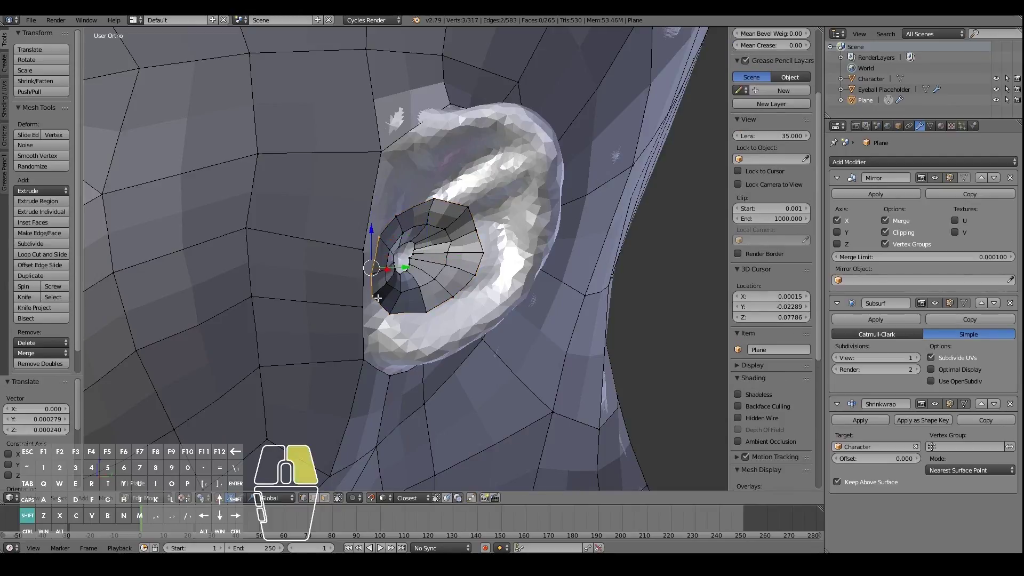
{"action": "key", "text": "g"}
{"action": "left_click", "coordinate": [391, 293]}
Step: Nudge the second ring's lower, upper front and top vertices to smooth its outline
{"action": "right_click", "coordinate": [392, 308]}
{"action": "key", "text": "g"}
{"action": "left_click", "coordinate": [396, 231]}
{"action": "key", "text": "g"}
{"action": "left_click", "coordinate": [408, 214]}
{"action": "key", "text": "g"}
{"action": "left_click", "coordinate": [435, 201]}
Step: Extrude the second ring's outer edge loop and scale it slightly outward into a third ring of faces
{"action": "right_click", "coordinate": [459, 205], "text": "alt"}
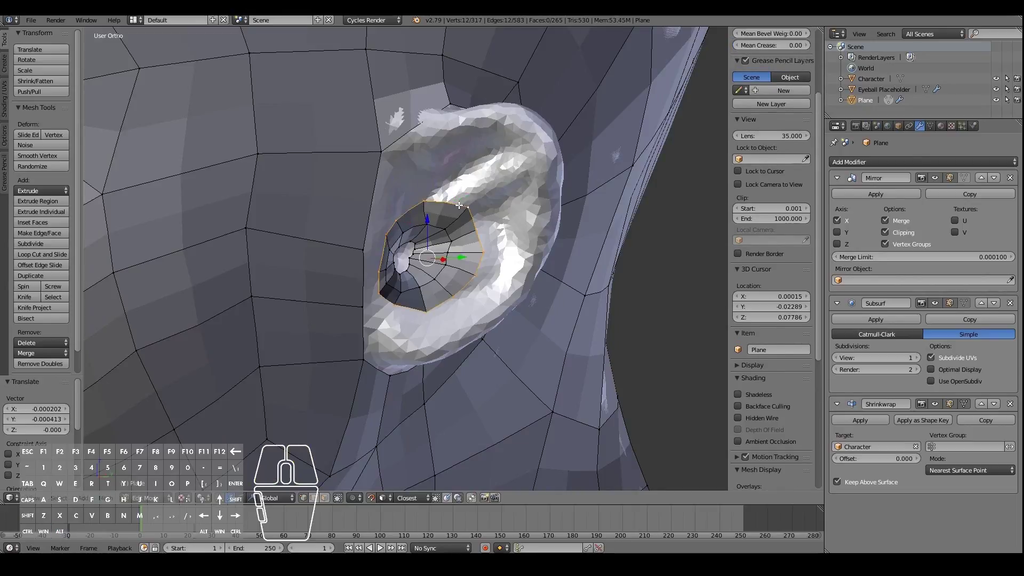
{"action": "key", "text": "e"}
{"action": "right_click", "coordinate": [469, 254]}
{"action": "key", "text": "s"}
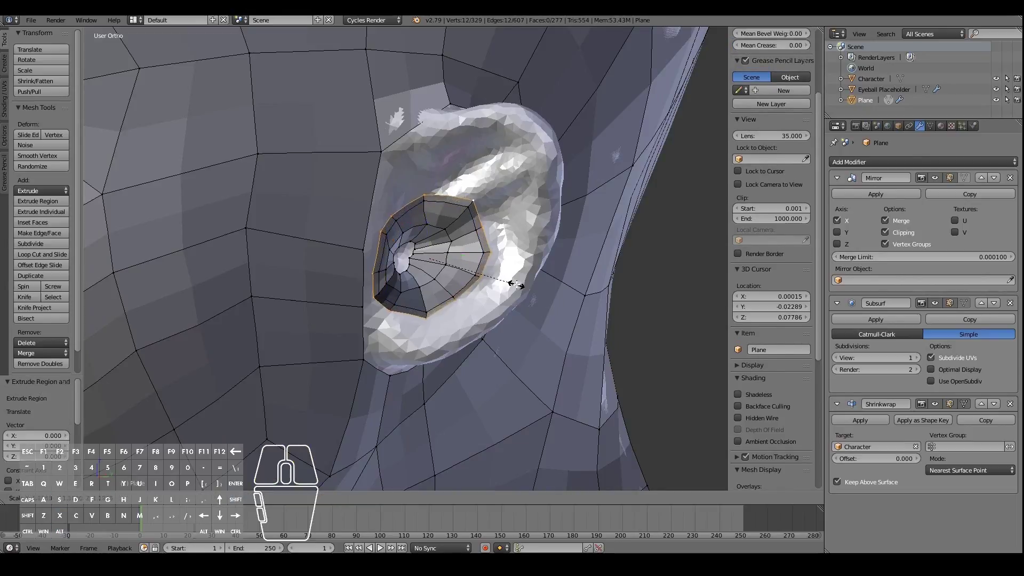
{"action": "left_click", "coordinate": [508, 276]}
Step: Raise the third ring's two top vertices into the upper hollow of the ear
{"action": "right_click", "coordinate": [436, 190]}
{"action": "key", "text": "g"}
{"action": "left_click", "coordinate": [430, 159]}
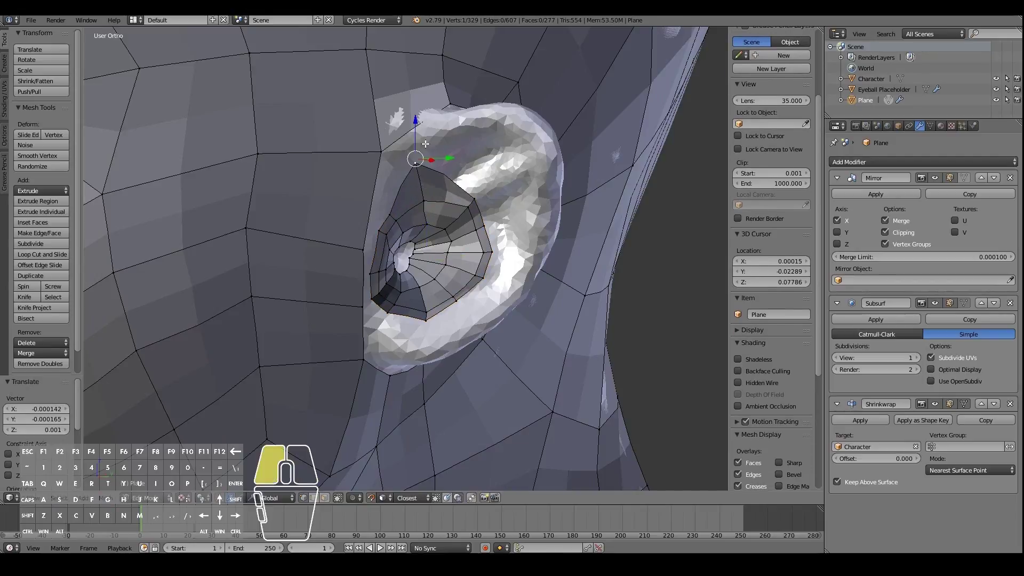
{"action": "right_click", "coordinate": [475, 195]}
{"action": "key", "text": "g"}
{"action": "left_click", "coordinate": [466, 140]}
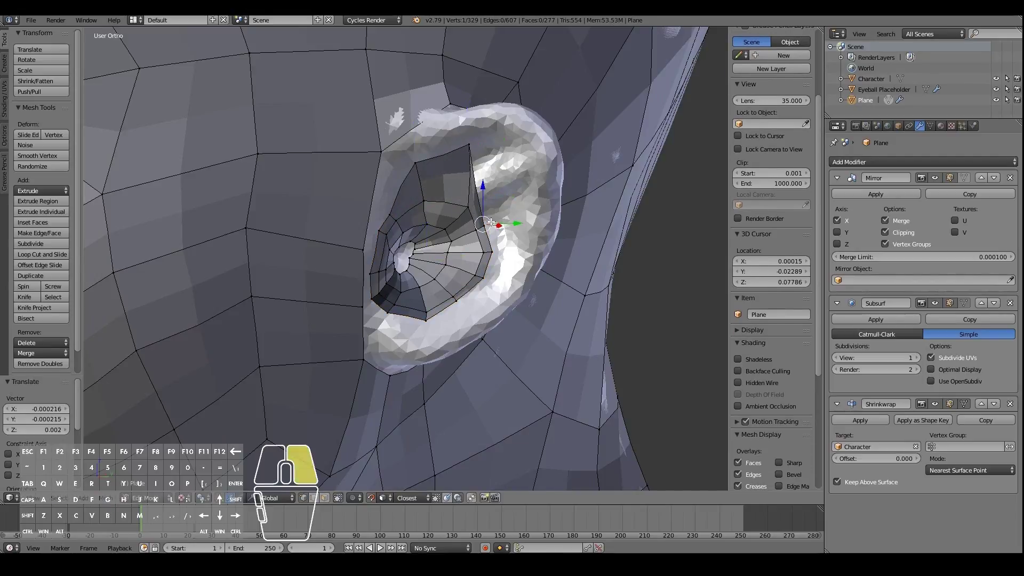
Step: Pull the third ring's rear vertices out to the inner edge of the ear's rim
{"action": "key", "text": "g"}
{"action": "left_click", "coordinate": [492, 212]}
{"action": "key", "text": "g"}
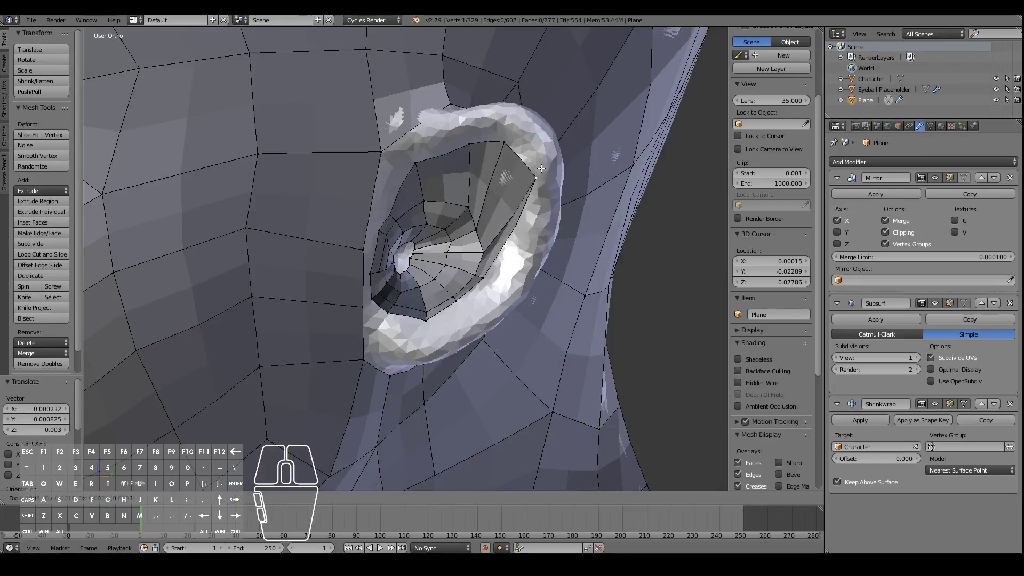
{"action": "left_click", "coordinate": [527, 201]}
{"action": "key", "text": "g"}
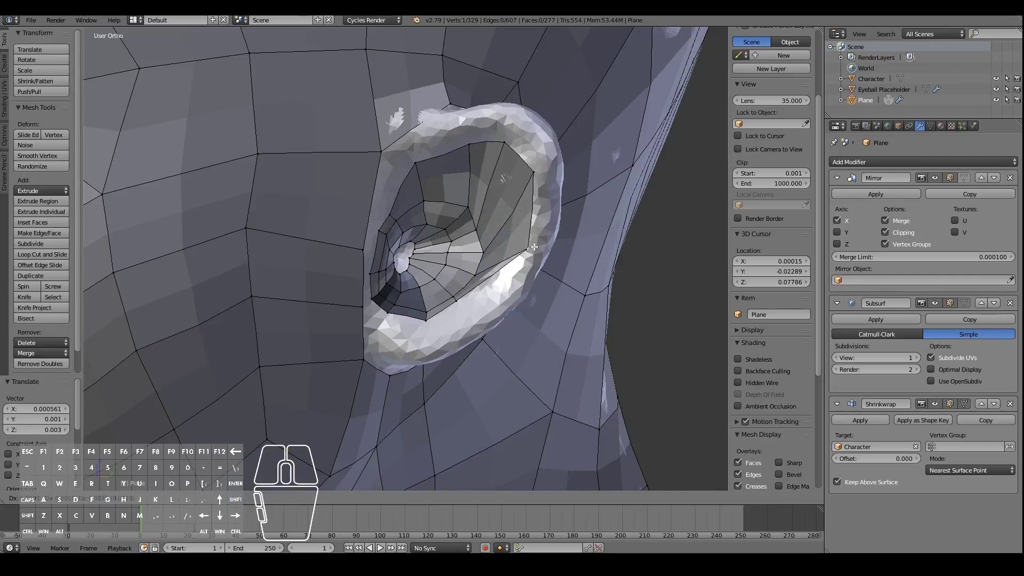
{"action": "left_click", "coordinate": [519, 288]}
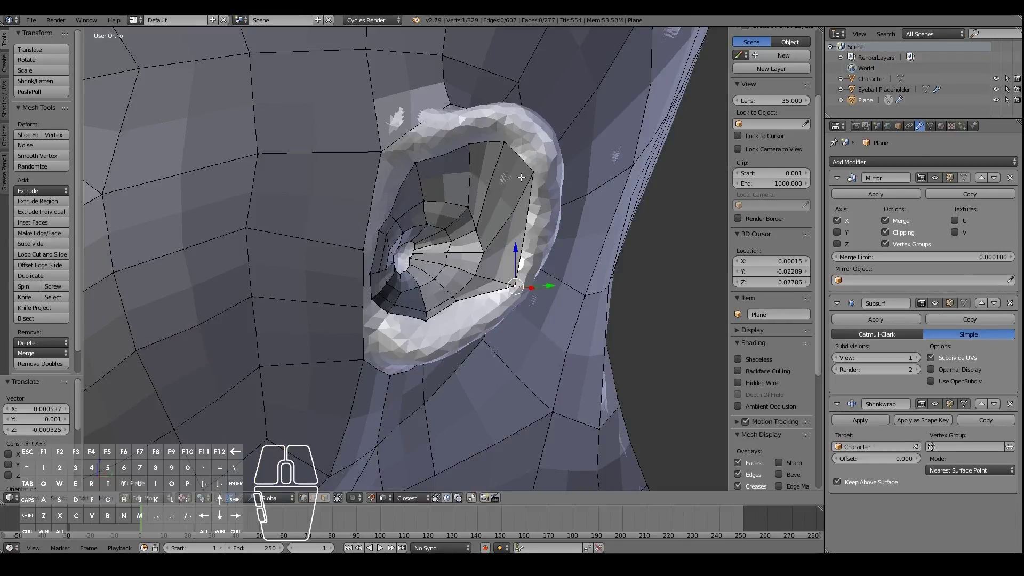
Step: Fit the remaining vertices of the outer rings to the ear's inner rim, check the shape and deselect everything
{"action": "left_click", "coordinate": [540, 216]}
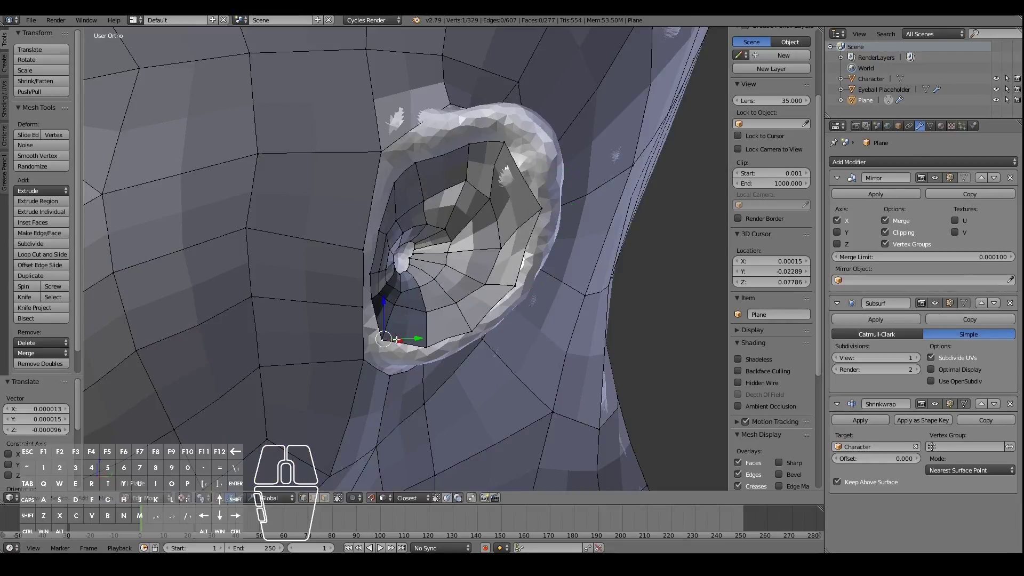
{"action": "scroll", "coordinate": [434, 341], "scroll_direction": "down", "scroll_amount": 3}
{"action": "scroll", "coordinate": [419, 318], "scroll_direction": "up", "scroll_amount": 6}
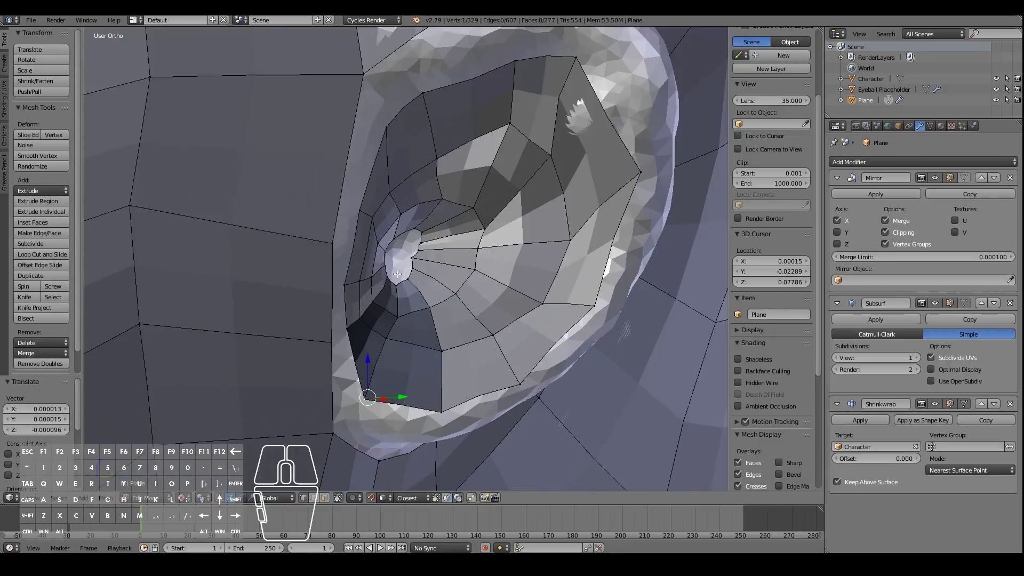
{"action": "scroll", "coordinate": [397, 274], "scroll_direction": "down", "scroll_amount": 3}
{"action": "middle_click_drag", "start_coordinate": [396, 274], "coordinate": [435, 312]}
{"action": "key", "text": "a"}
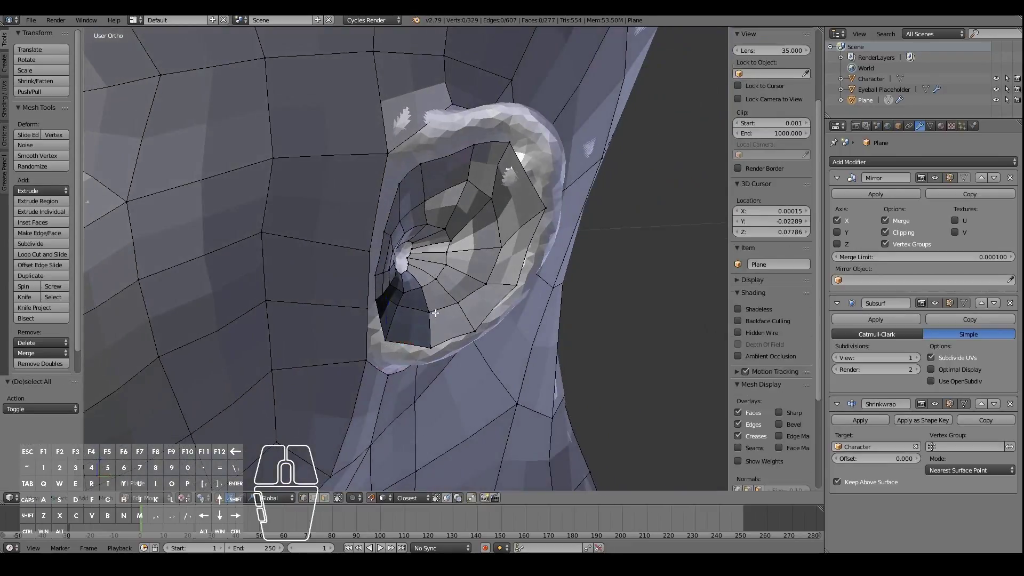
Step: Select the whole mesh, recalculate its normals, then deselect everything and inspect the ear's shading
{"action": "key", "text": "a"}
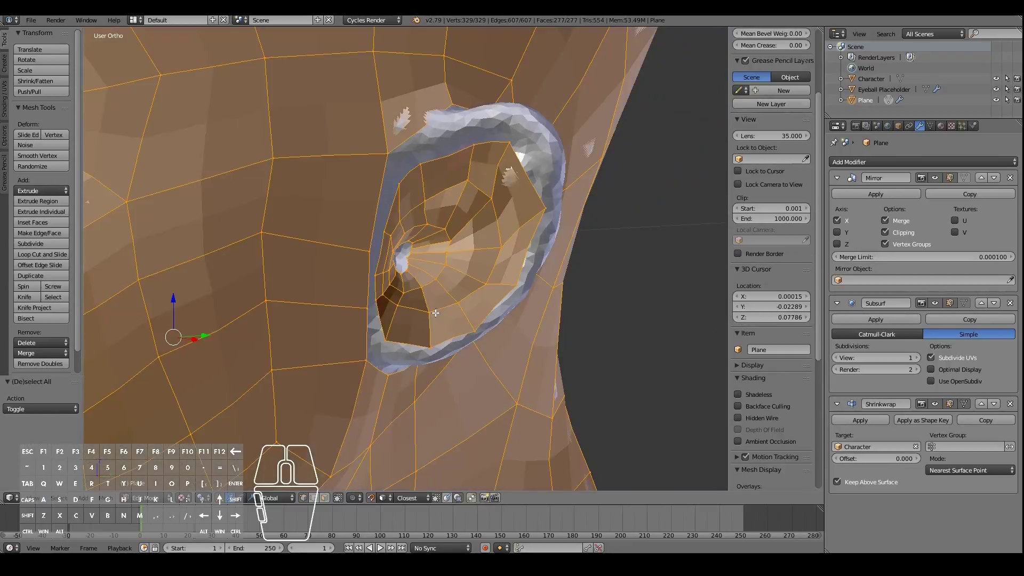
{"action": "left_click", "coordinate": [7, 101]}
{"action": "left_click", "coordinate": [27, 126]}
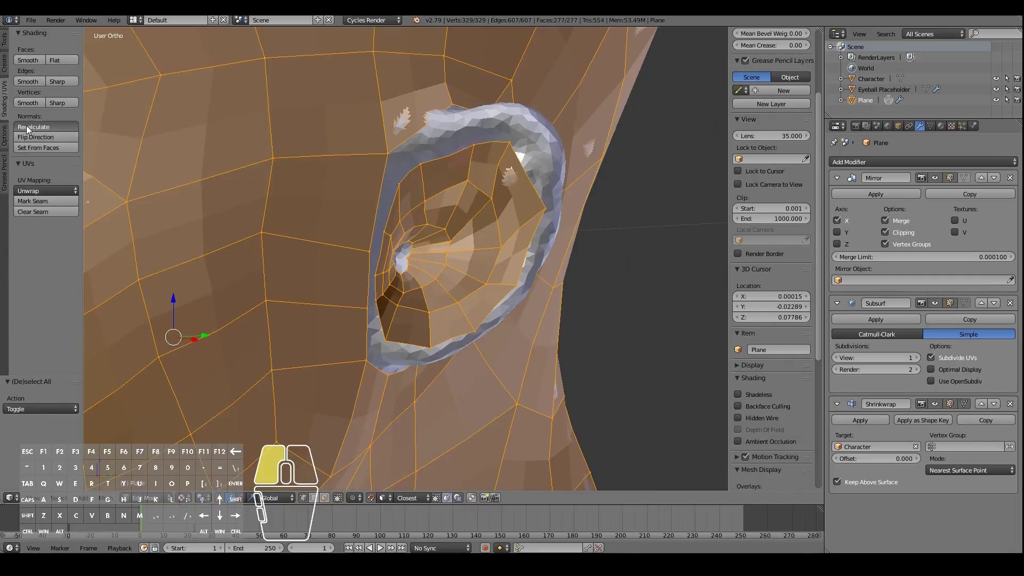
{"action": "key", "text": "Tab"}
{"action": "key", "text": "Tab"}
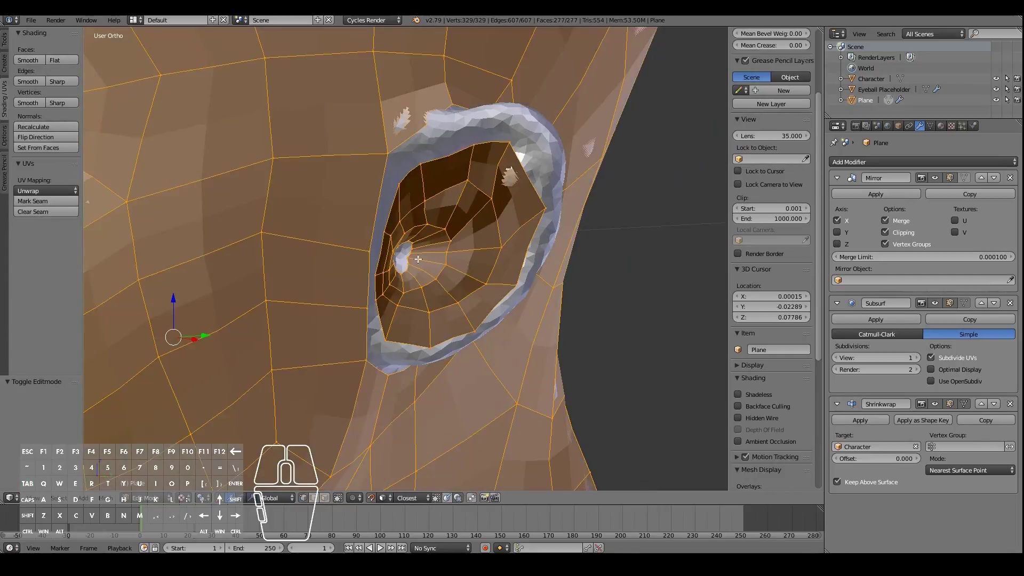
{"action": "key", "text": "a"}
{"action": "scroll", "coordinate": [534, 320], "scroll_direction": "down", "scroll_amount": 5}
{"action": "scroll", "coordinate": [475, 292], "scroll_direction": "up", "scroll_amount": 6}
{"action": "scroll", "coordinate": [474, 293], "scroll_direction": "down", "scroll_amount": 7}
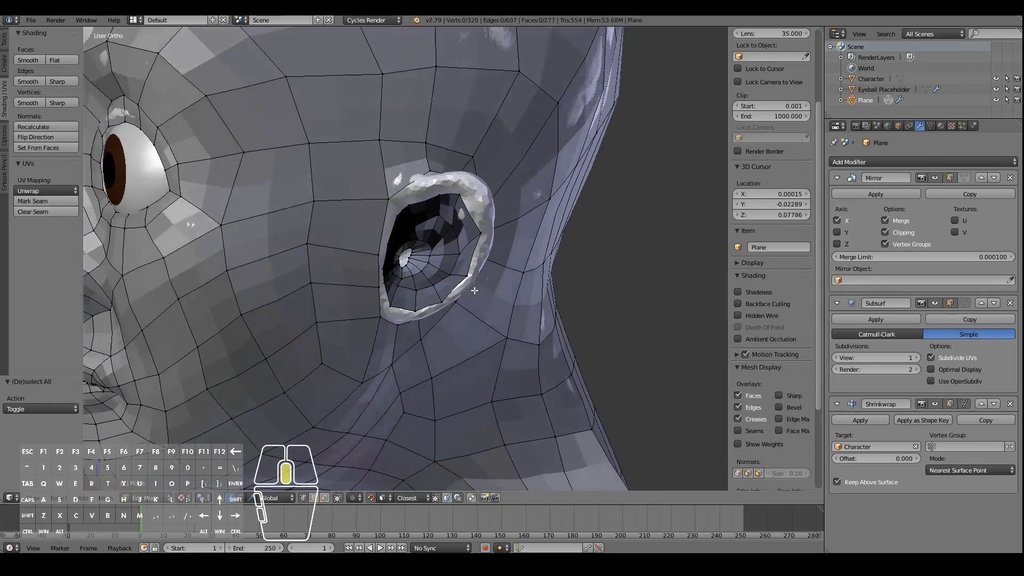
{"action": "scroll", "coordinate": [452, 269], "scroll_direction": "up", "scroll_amount": 7}
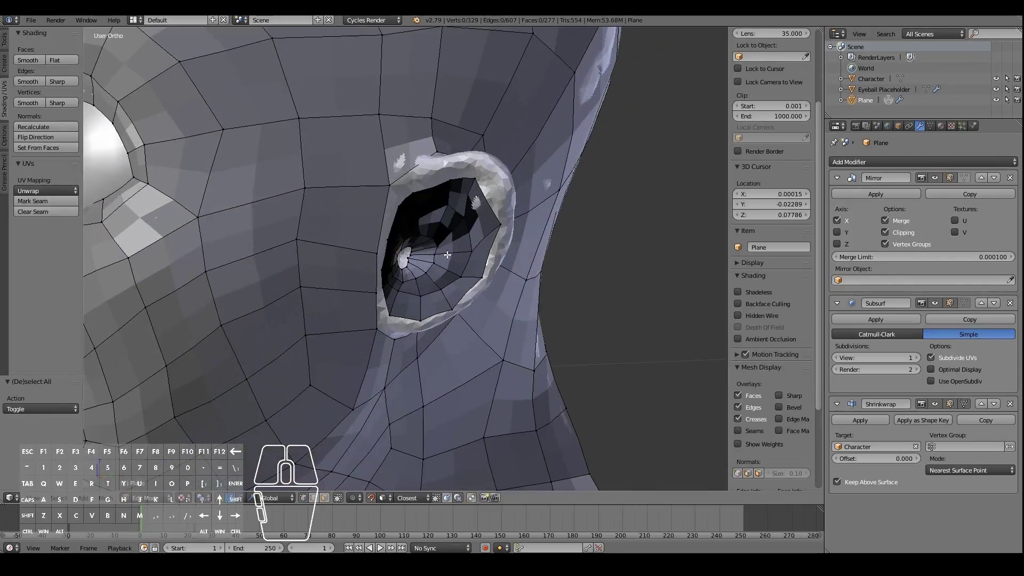
Step: Select the linked inner-ear piece, flip its normals, and check the ear's shading in Object Mode before returning to Edit Mode
{"action": "key", "text": "l"}
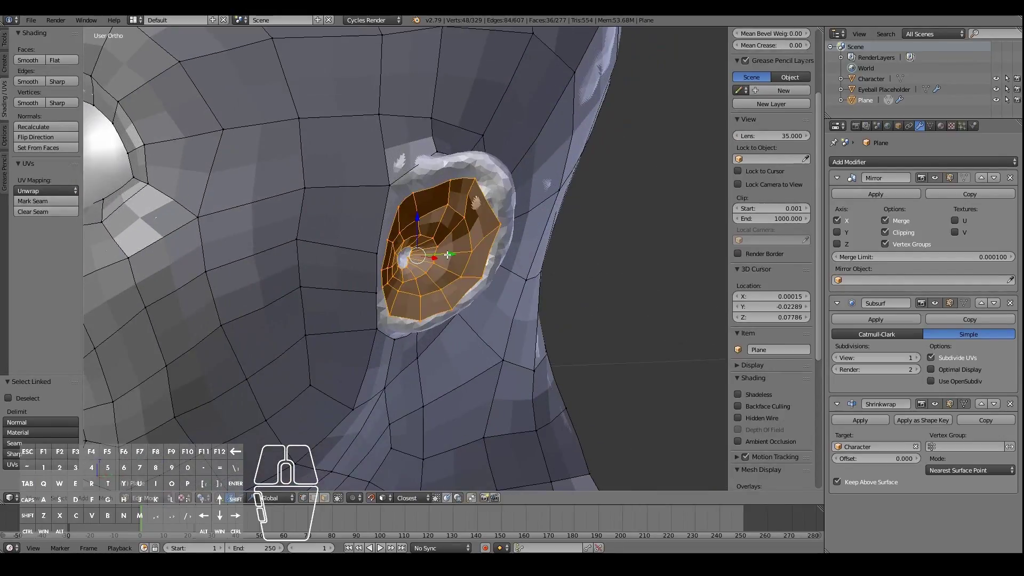
{"action": "left_click", "coordinate": [29, 138]}
{"action": "key", "text": "Tab"}
{"action": "middle_click_drag", "start_coordinate": [369, 322], "coordinate": [458, 330]}
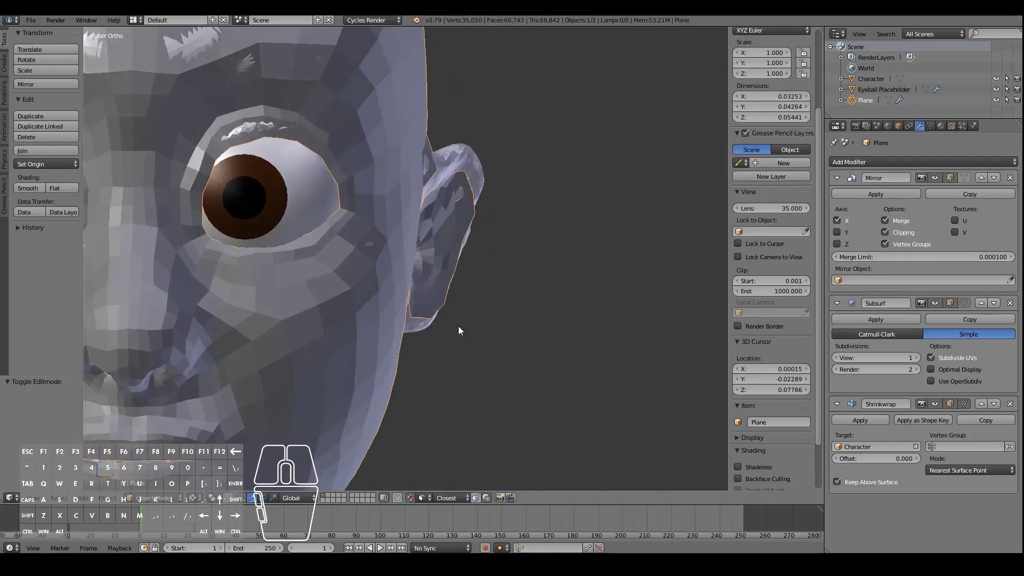
{"action": "scroll", "coordinate": [459, 331], "scroll_direction": "down", "scroll_amount": 5}
{"action": "scroll", "coordinate": [459, 331], "scroll_direction": "up", "scroll_amount": 6}
{"action": "middle_click_drag", "start_coordinate": [393, 331], "coordinate": [317, 342]}
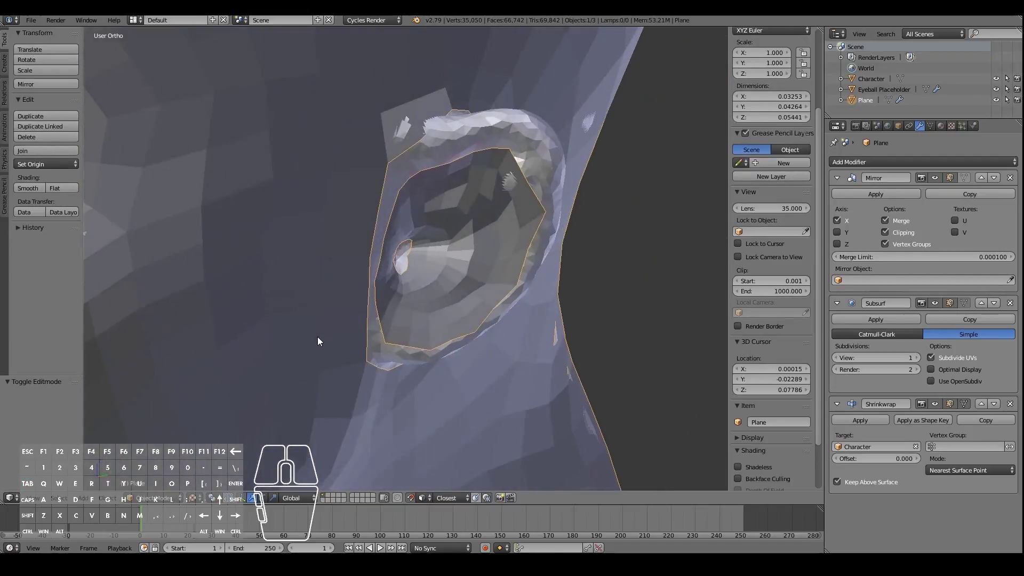
{"action": "scroll", "coordinate": [414, 296], "scroll_direction": "down", "scroll_amount": 2}
{"action": "middle_click_drag", "start_coordinate": [414, 296], "coordinate": [402, 288]}
{"action": "key", "text": "Tab"}
{"action": "scroll", "coordinate": [453, 283], "scroll_direction": "up", "scroll_amount": 6}
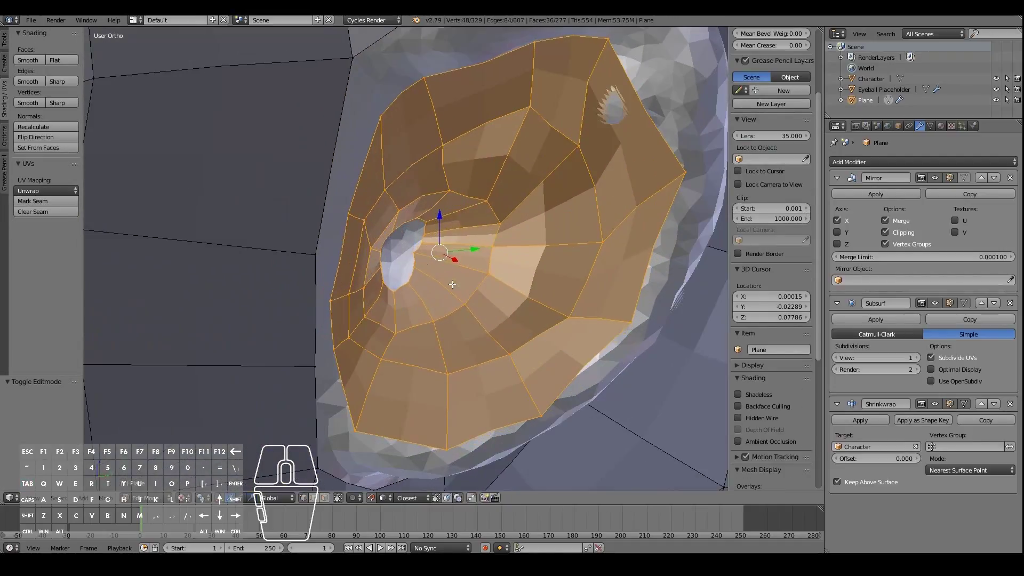
Step: Reposition a vertex on the front side of the inner-ear rings, near where the ear meets the cheek
{"action": "right_click", "coordinate": [425, 257]}
{"action": "middle_click_drag", "start_coordinate": [417, 205], "coordinate": [389, 201]}
{"action": "scroll", "coordinate": [395, 203], "scroll_direction": "down", "scroll_amount": 3}
{"action": "middle_click_drag", "start_coordinate": [480, 199], "coordinate": [507, 181]}
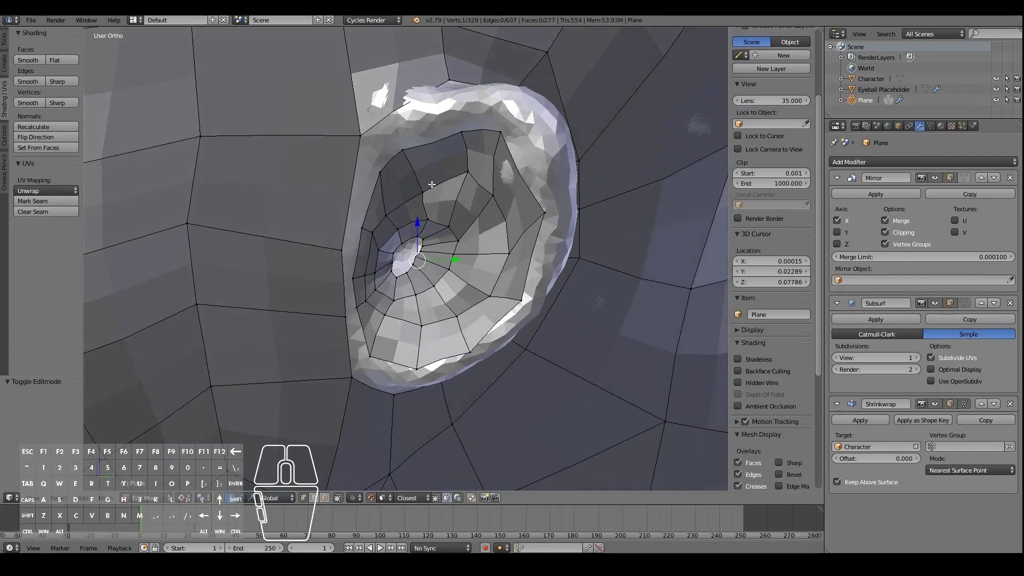
{"action": "key", "text": "g"}
{"action": "left_click", "coordinate": [362, 237]}
Step: Fill faces between the ear's upper front edge and the adjoining head mesh, working down toward the middle
{"action": "right_click", "coordinate": [379, 171]}
{"action": "right_click", "coordinate": [362, 136], "text": "shift"}
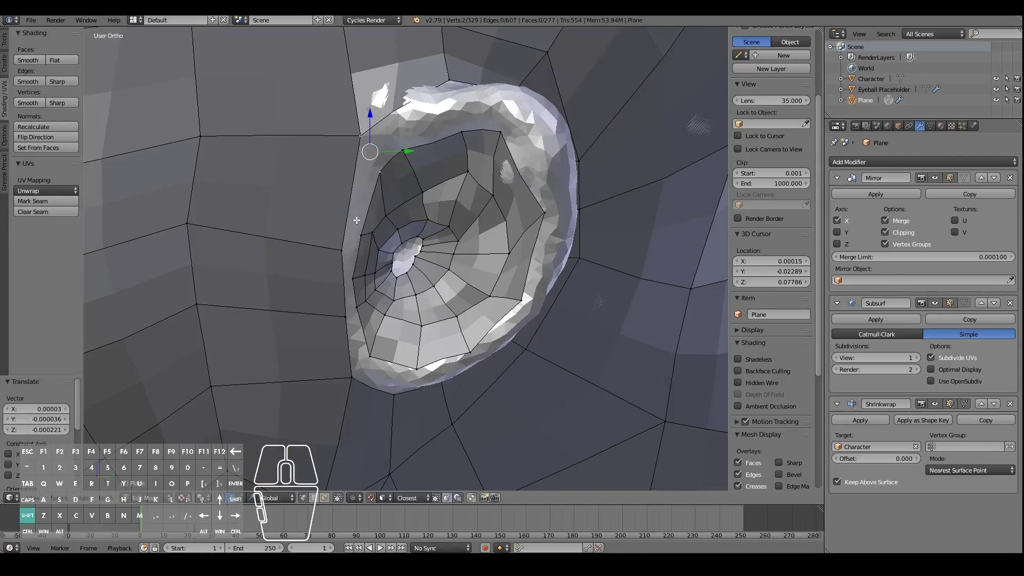
{"action": "key", "text": "f"}
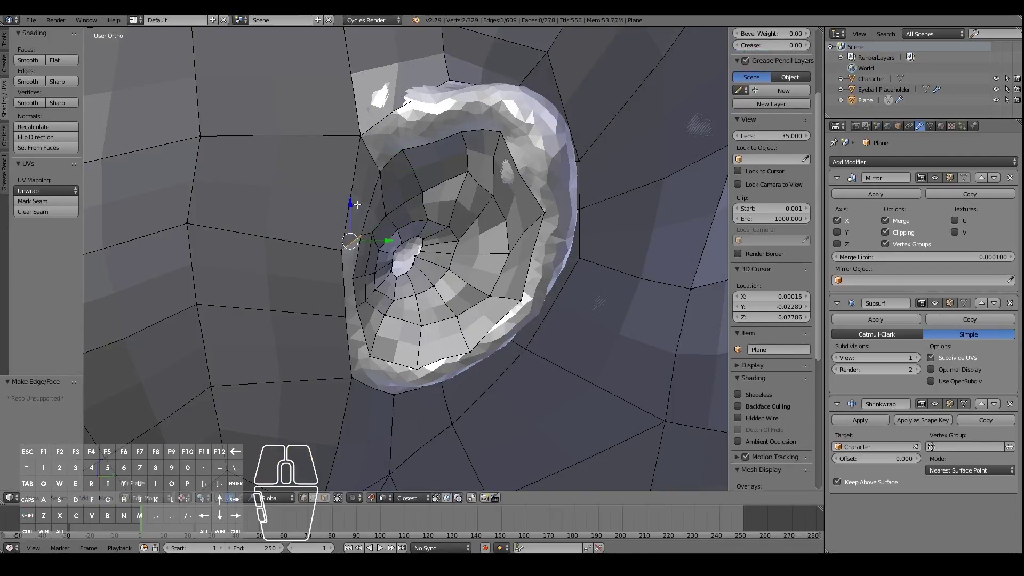
{"action": "key", "text": "f"}
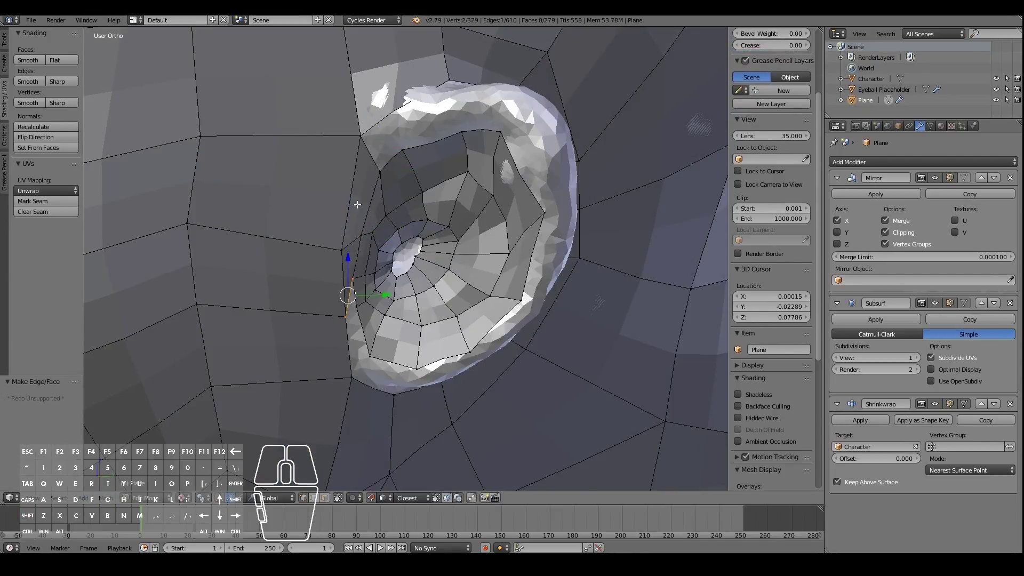
Step: Shift two vertices on the ear's lower front edge slightly down toward the lobe
{"action": "right_click", "coordinate": [358, 306]}
{"action": "key", "text": "g"}
{"action": "left_click", "coordinate": [363, 312]}
{"action": "right_click", "coordinate": [354, 284]}
{"action": "key", "text": "g"}
{"action": "left_click", "coordinate": [356, 297]}
Step: Fill the next face between the ear's lower front edge and the head mesh just above the lobe
{"action": "right_click", "coordinate": [344, 315]}
{"action": "right_click", "coordinate": [353, 284], "text": "shift"}
{"action": "key", "text": "f"}
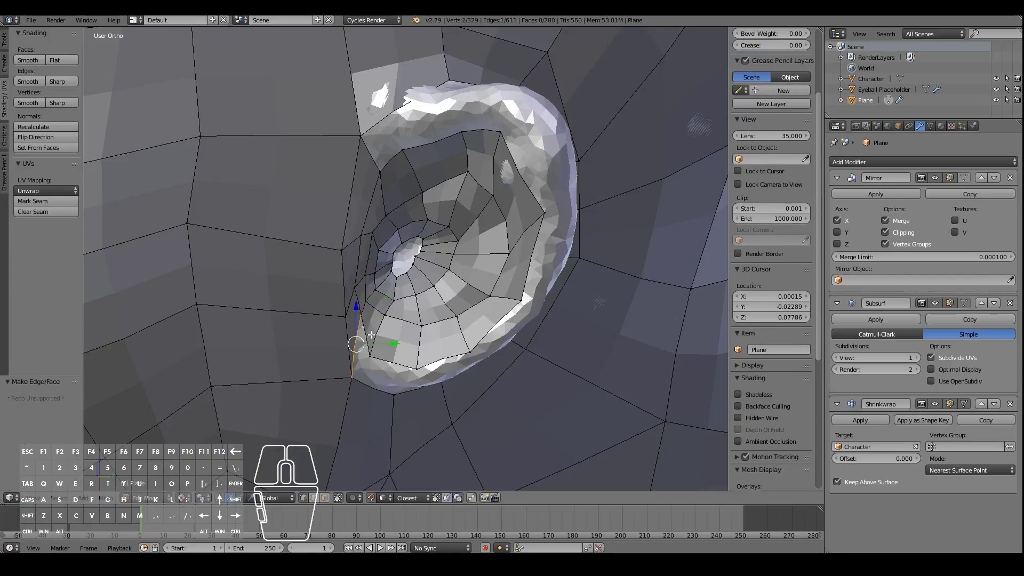
{"action": "right_click", "coordinate": [373, 355]}
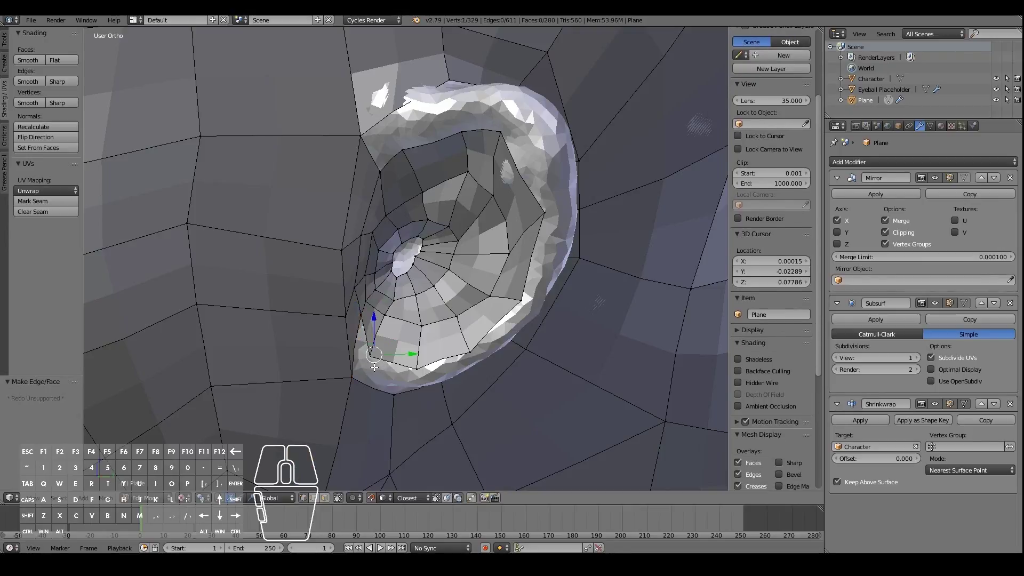
Step: Extrude a chain of vertices from the head's corner vertex at the ear's upper front along the top of the rim
{"action": "middle_click_drag", "start_coordinate": [368, 385], "coordinate": [401, 201]}
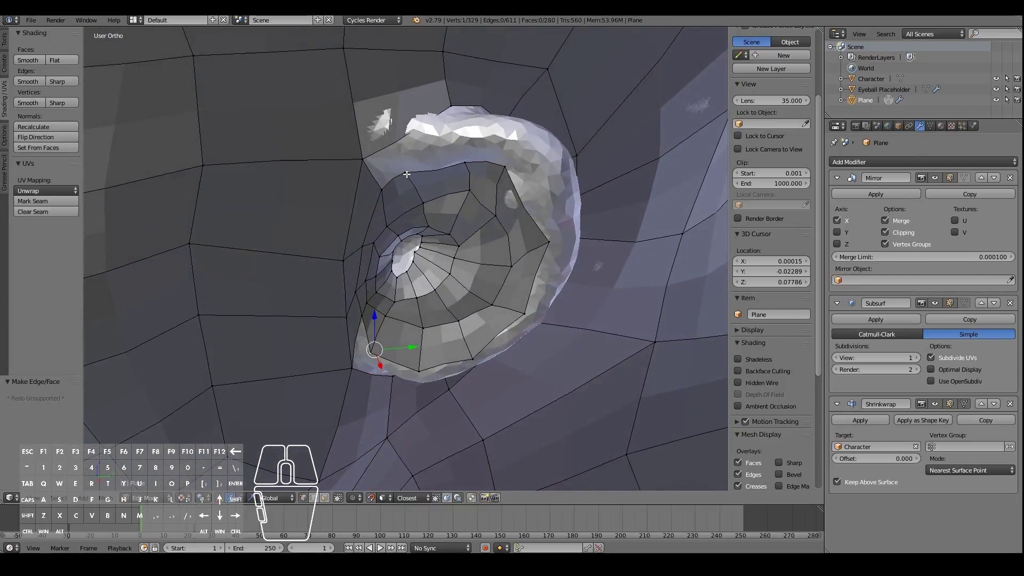
{"action": "scroll", "coordinate": [407, 174], "scroll_direction": "down", "scroll_amount": 1}
{"action": "right_click", "coordinate": [380, 176]}
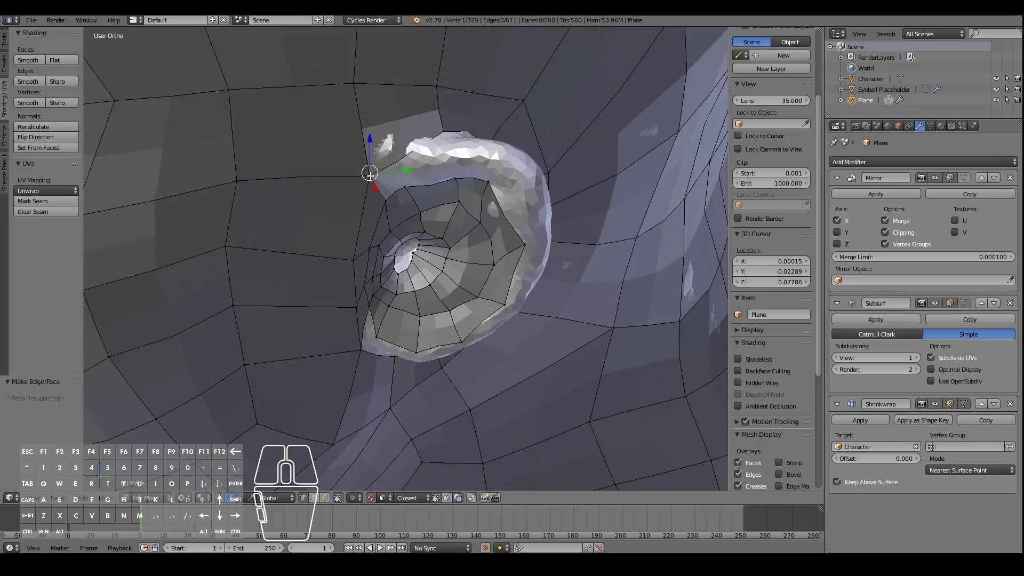
{"action": "key", "text": "e"}
{"action": "key", "text": "e"}
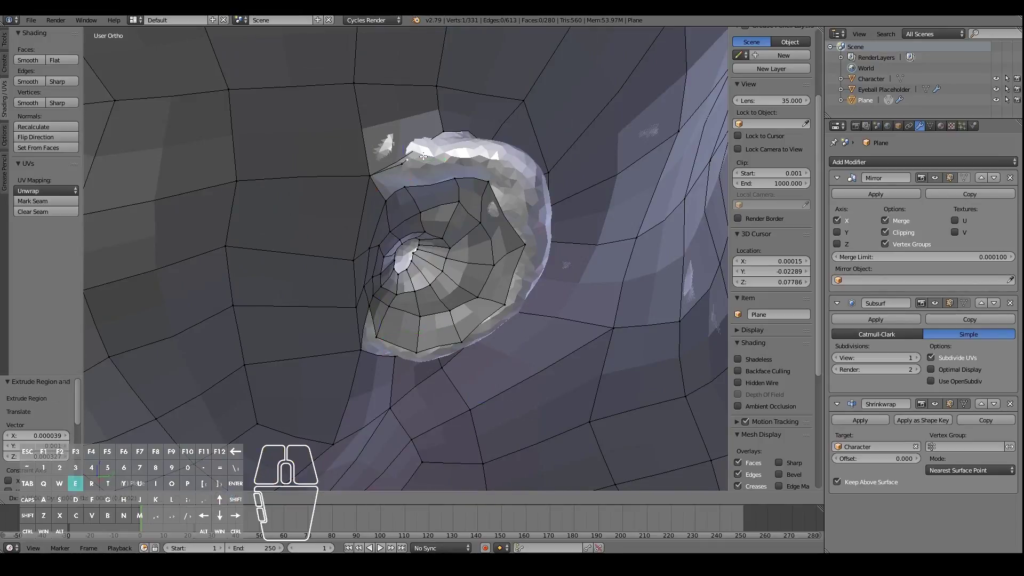
{"action": "left_click", "coordinate": [484, 144]}
{"action": "key", "text": "e"}
{"action": "left_click", "coordinate": [512, 149]}
{"action": "key", "text": "e"}
{"action": "left_click", "coordinate": [570, 222]}
Step: Continue the vertex chain down the rear rim and around the lobe, and join its end to the head mesh
{"action": "middle_click_drag", "start_coordinate": [570, 223], "coordinate": [536, 177]}
{"action": "key", "text": "e"}
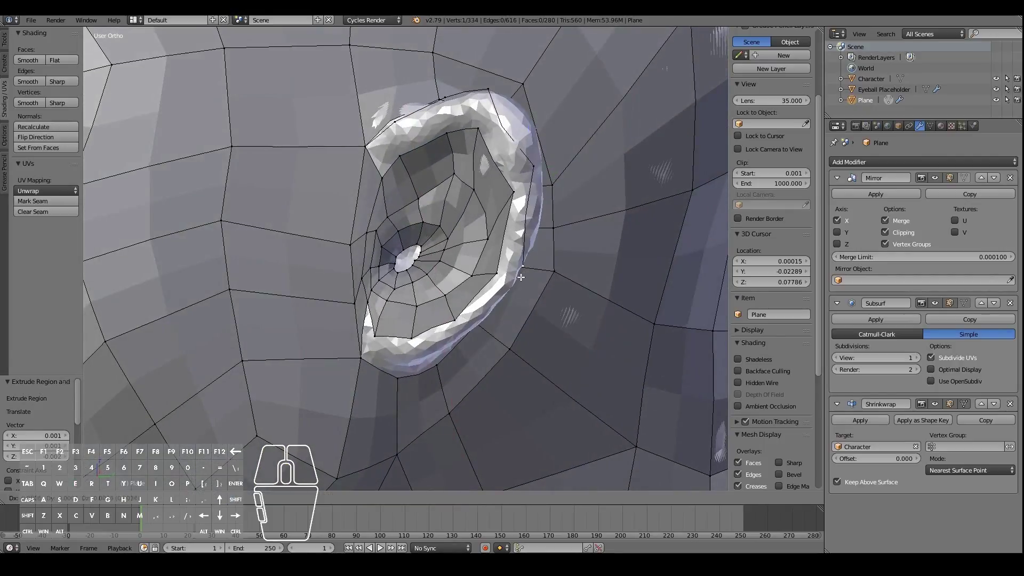
{"action": "left_click", "coordinate": [517, 285]}
{"action": "middle_click_drag", "start_coordinate": [518, 285], "coordinate": [525, 286]}
{"action": "key", "text": "e"}
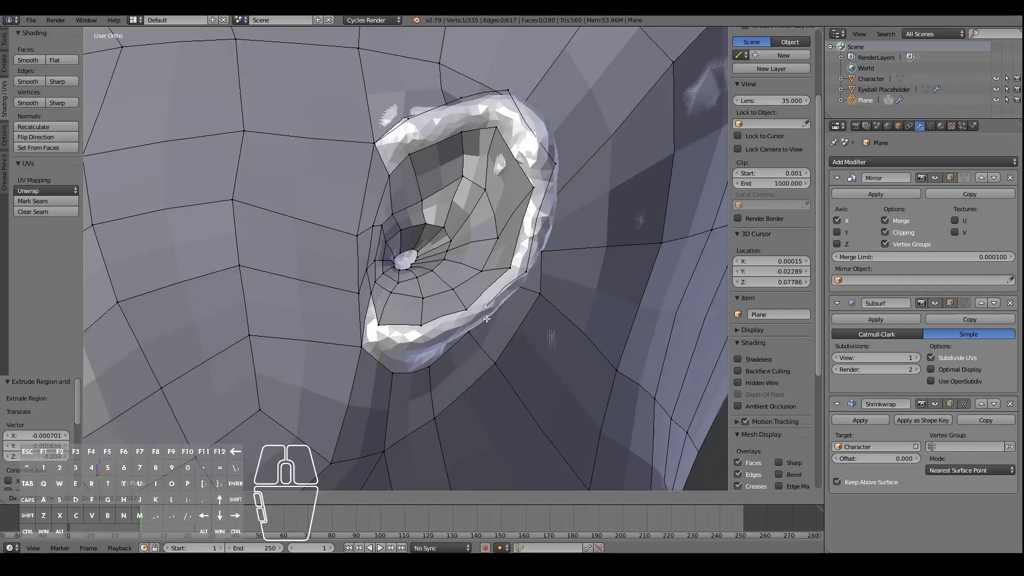
{"action": "left_click", "coordinate": [474, 328]}
{"action": "key", "text": "e"}
{"action": "left_click", "coordinate": [417, 350]}
{"action": "key", "text": "e"}
{"action": "left_click", "coordinate": [373, 351]}
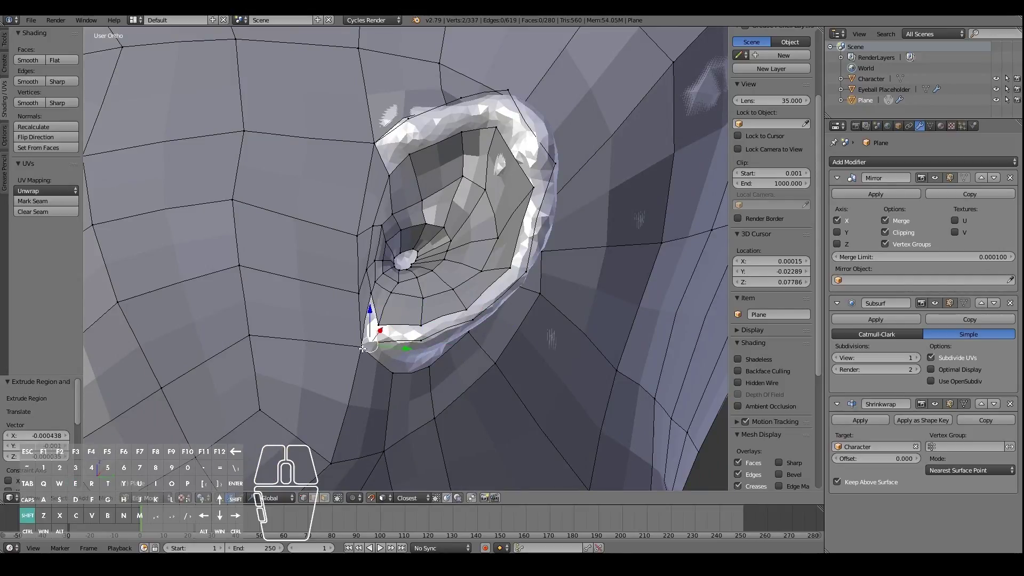
{"action": "key", "text": "f"}
Step: Fill the gap between the rim's vertex chain and the outer ear ring with a continuous strip of faces
{"action": "middle_click_drag", "start_coordinate": [375, 347], "coordinate": [374, 356]}
{"action": "right_click", "coordinate": [385, 150]}
{"action": "right_click", "coordinate": [402, 179], "text": "shift"}
{"action": "key", "text": "f"}
{"action": "key", "text": "f"}
{"action": "key", "text": "f"}
{"action": "key", "text": "f"}
{"action": "key", "text": "f"}
{"action": "key", "text": "f"}
{"action": "key", "text": "f"}
{"action": "key", "text": "f"}
{"action": "key", "text": "f"}
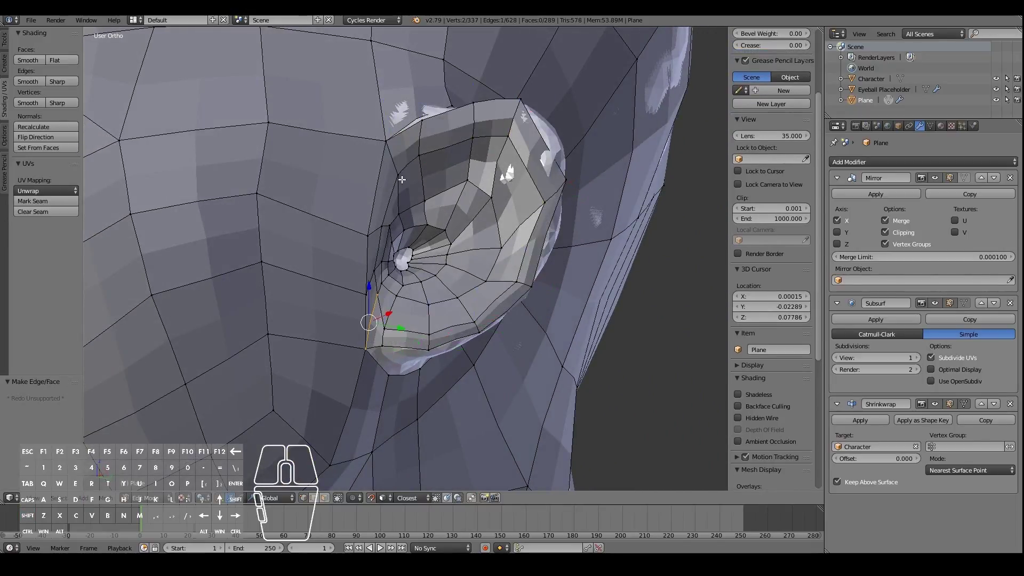
Step: Move the rim chain's upper front vertex slightly back along the ear and select the edges of the upper rim
{"action": "middle_click_drag", "start_coordinate": [451, 168], "coordinate": [516, 210]}
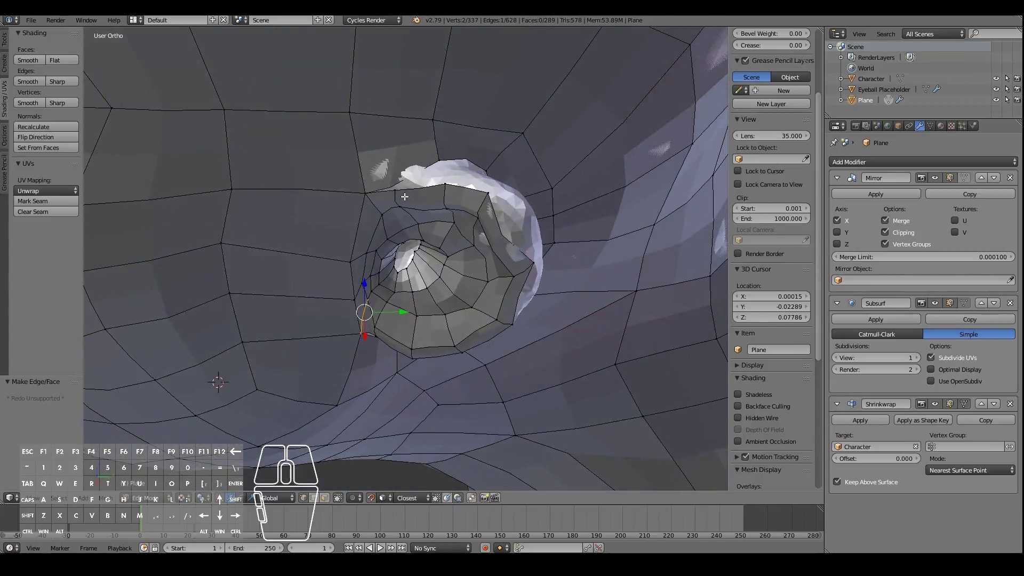
{"action": "right_click", "coordinate": [398, 192]}
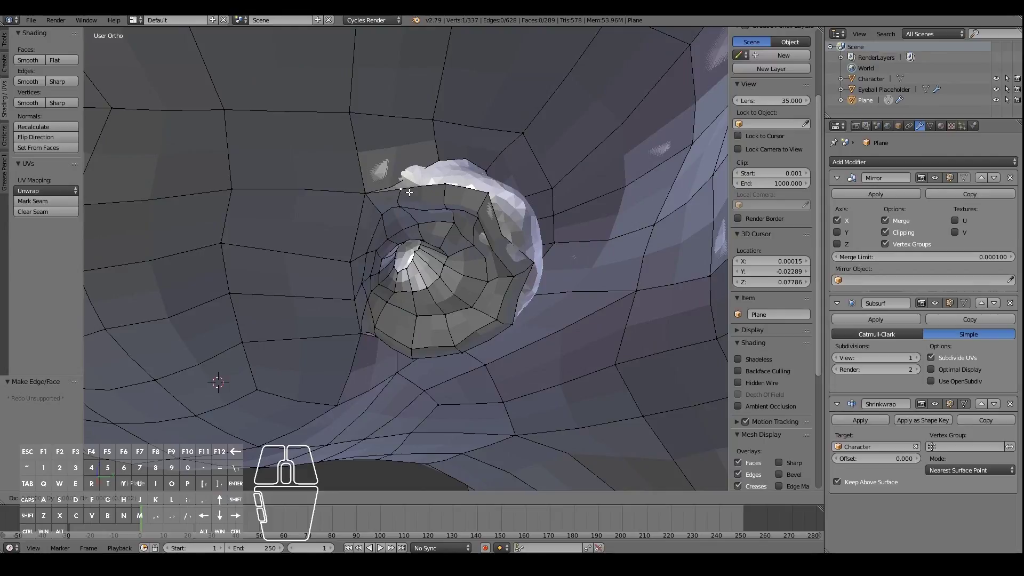
{"action": "left_click", "coordinate": [409, 192]}
{"action": "middle_click_drag", "start_coordinate": [409, 192], "coordinate": [452, 223]}
{"action": "right_click", "coordinate": [452, 222], "text": "shift"}
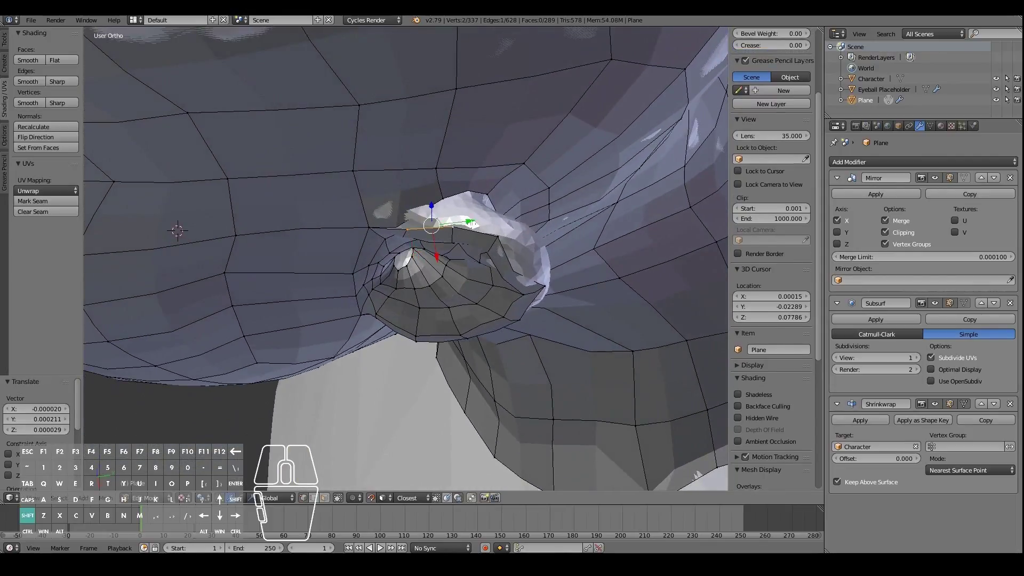
{"action": "key", "text": "ctrl+z"}
{"action": "right_click", "coordinate": [500, 238], "text": "shift"}
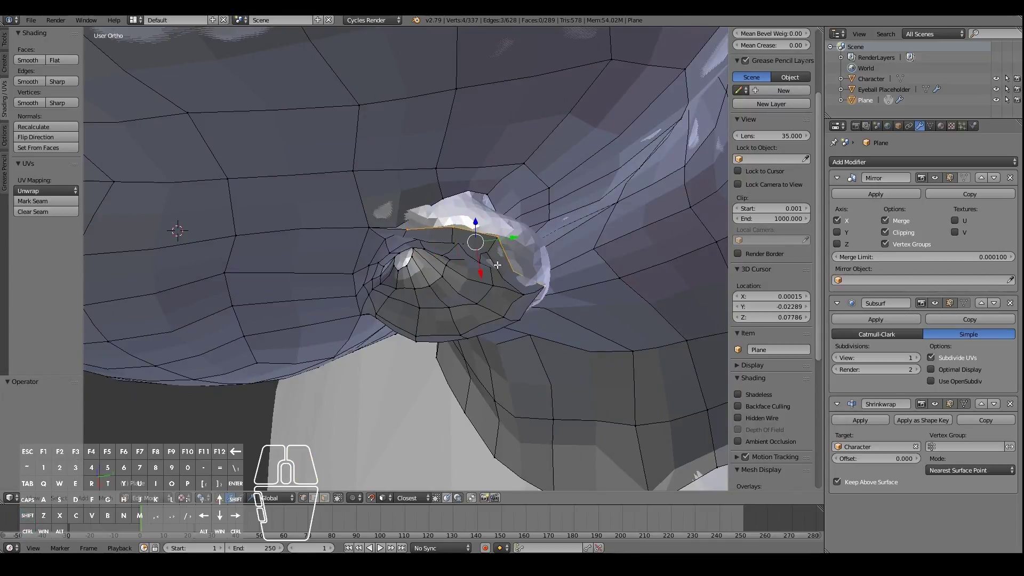
{"action": "key", "text": "e"}
{"action": "left_click", "coordinate": [498, 230]}
{"action": "middle_click_drag", "start_coordinate": [499, 231], "coordinate": [428, 176]}
{"action": "key", "text": "ctrl+z"}
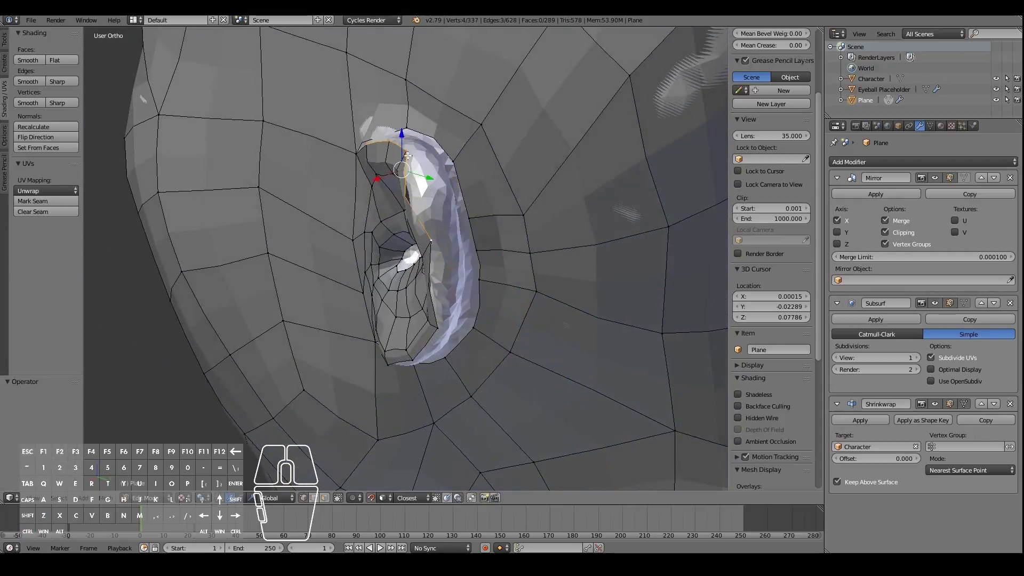
{"action": "key", "text": "e"}
{"action": "key", "text": "Escape"}
Step: Extrude the selected upper rim edges outward over the rim and fit the strip's front vertices to the sculpted ear's outer edge
{"action": "key", "text": "e"}
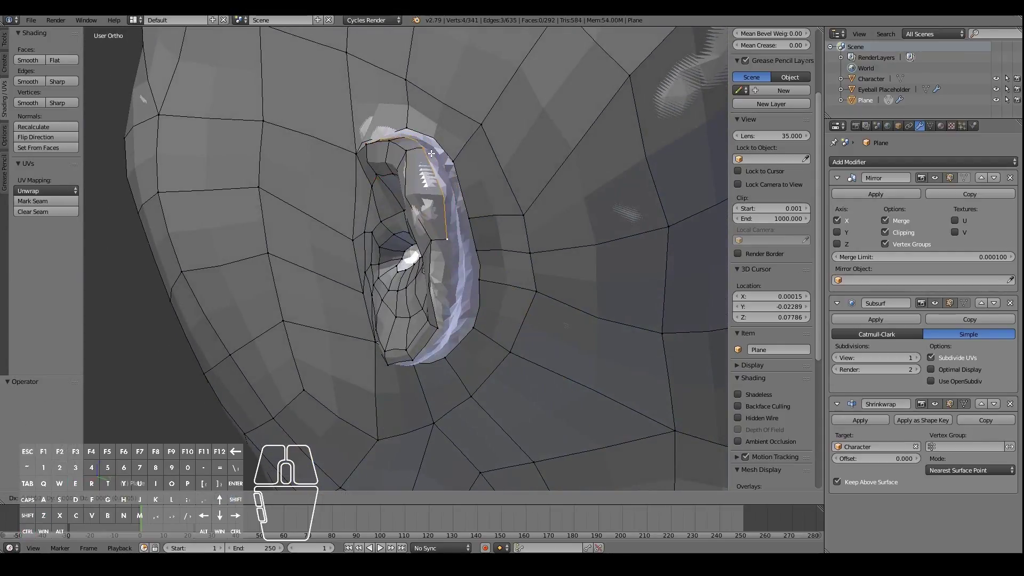
{"action": "left_click", "coordinate": [431, 154]}
{"action": "middle_click_drag", "start_coordinate": [431, 154], "coordinate": [456, 213]}
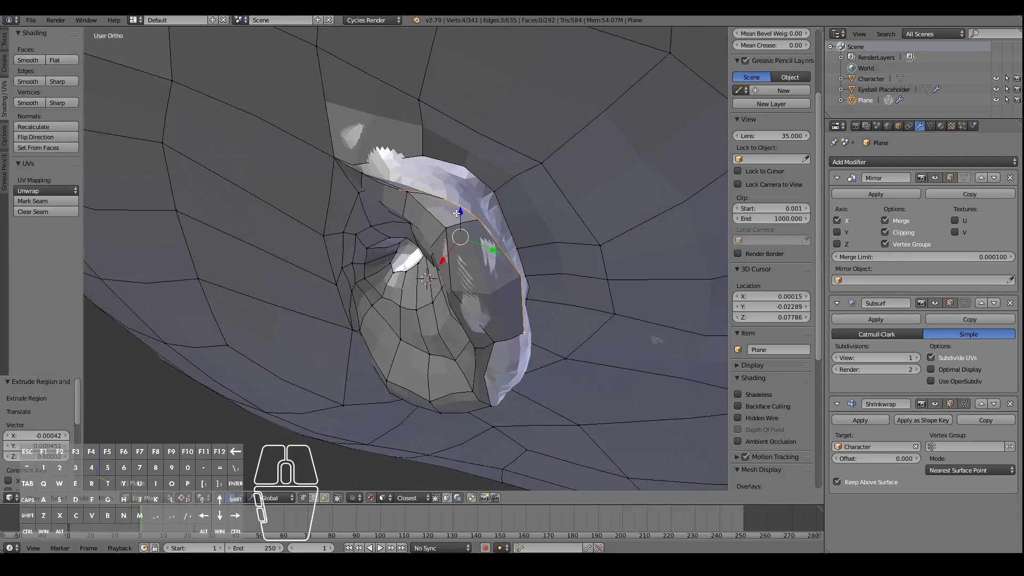
{"action": "right_click", "coordinate": [398, 192]}
{"action": "key", "text": "g"}
{"action": "left_click", "coordinate": [424, 176]}
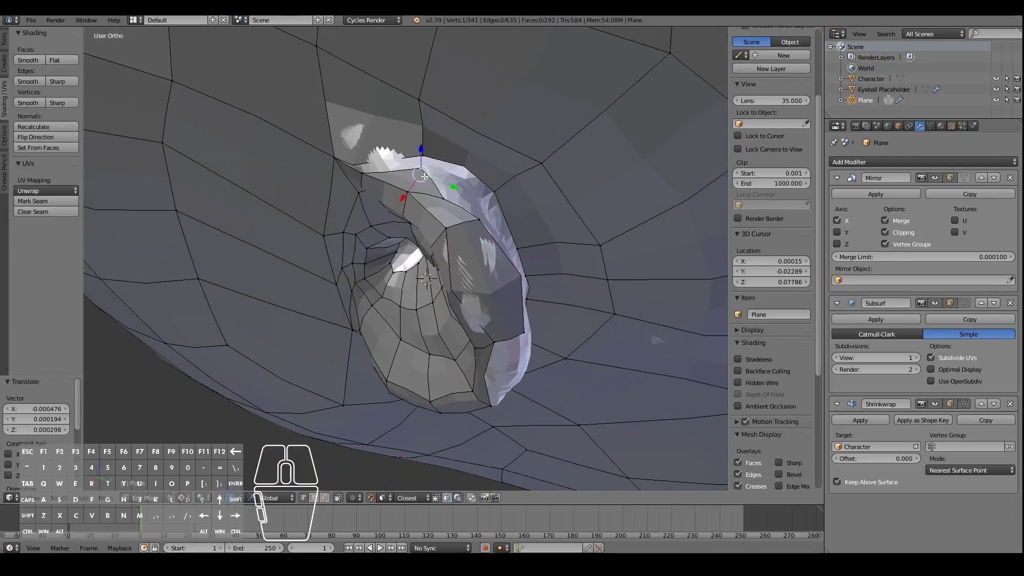
{"action": "key", "text": "g"}
{"action": "left_click", "coordinate": [453, 194]}
Step: Fill the face joining the front end of the new rim strip to the head mesh above the ear
{"action": "middle_click_drag", "start_coordinate": [396, 175], "coordinate": [442, 191]}
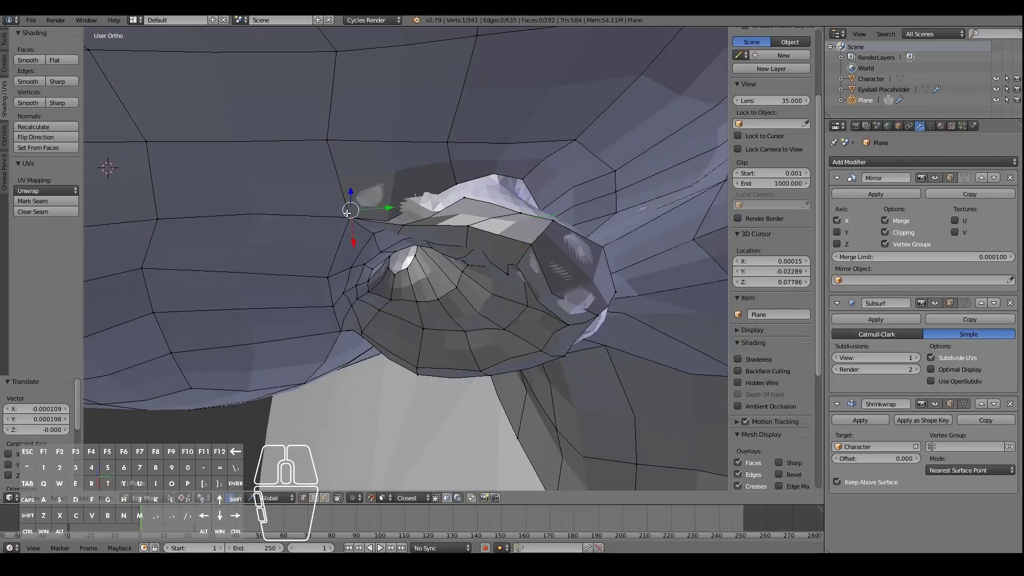
{"action": "right_click", "coordinate": [403, 223], "text": "shift"}
{"action": "key", "text": "f"}
Step: Pull two outer vertices of the upper rim strip around onto the back of the ear
{"action": "middle_click_drag", "start_coordinate": [459, 182], "coordinate": [402, 221]}
{"action": "right_click", "coordinate": [391, 188]}
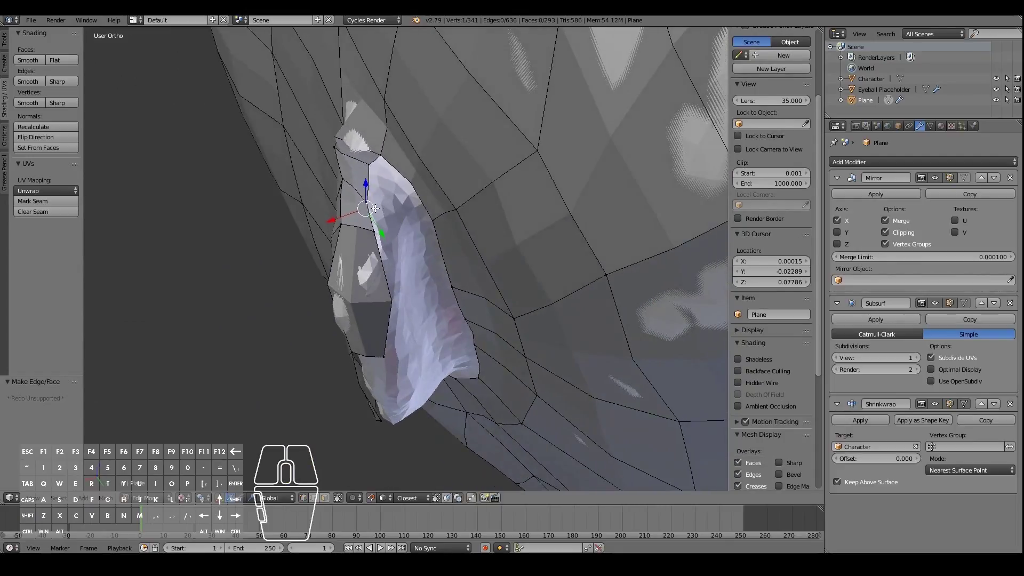
{"action": "key", "text": "g"}
{"action": "left_click", "coordinate": [391, 213]}
{"action": "right_click", "coordinate": [383, 242]}
{"action": "right_click", "coordinate": [373, 237]}
{"action": "key", "text": "g"}
{"action": "left_click", "coordinate": [384, 260]}
Step: Fill faces behind the top of the ear between the rim strip's outer edge and the head mesh
{"action": "middle_click_drag", "start_coordinate": [384, 259], "coordinate": [390, 231]}
{"action": "right_click", "coordinate": [390, 231], "text": "shift"}
{"action": "key", "text": "f"}
{"action": "middle_click_drag", "start_coordinate": [449, 275], "coordinate": [419, 230]}
{"action": "right_click", "coordinate": [342, 156]}
{"action": "right_click", "coordinate": [346, 115], "text": "shift"}
{"action": "right_click", "coordinate": [403, 152], "text": "shift"}
{"action": "right_click", "coordinate": [417, 232], "text": "shift"}
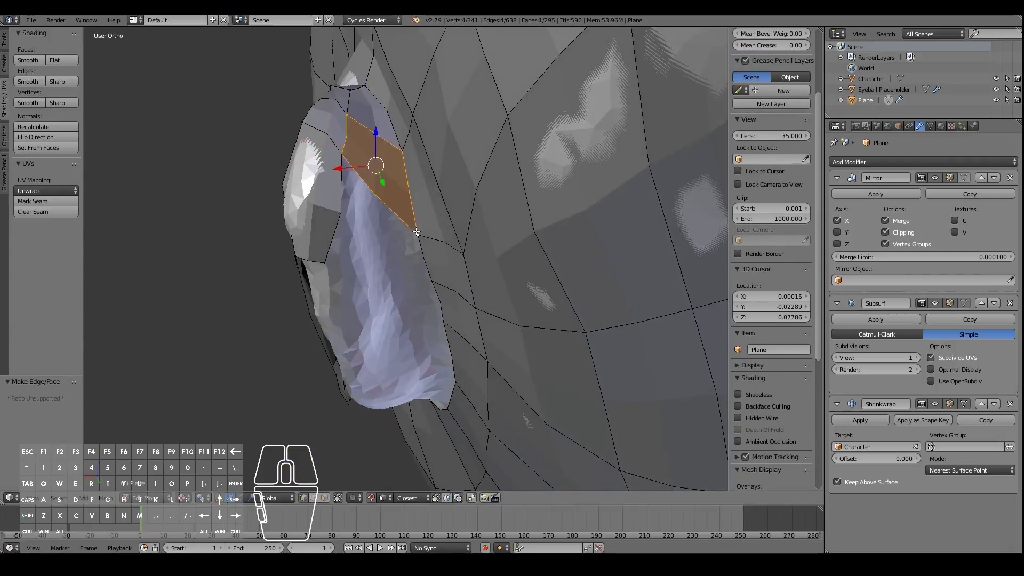
Step: Fill the next face down behind the ear, connecting the rim strip's lowest outer edge to the head
{"action": "right_click", "coordinate": [353, 228]}
{"action": "middle_click_drag", "start_coordinate": [330, 247], "coordinate": [362, 138]}
{"action": "right_click", "coordinate": [356, 107], "text": "shift"}
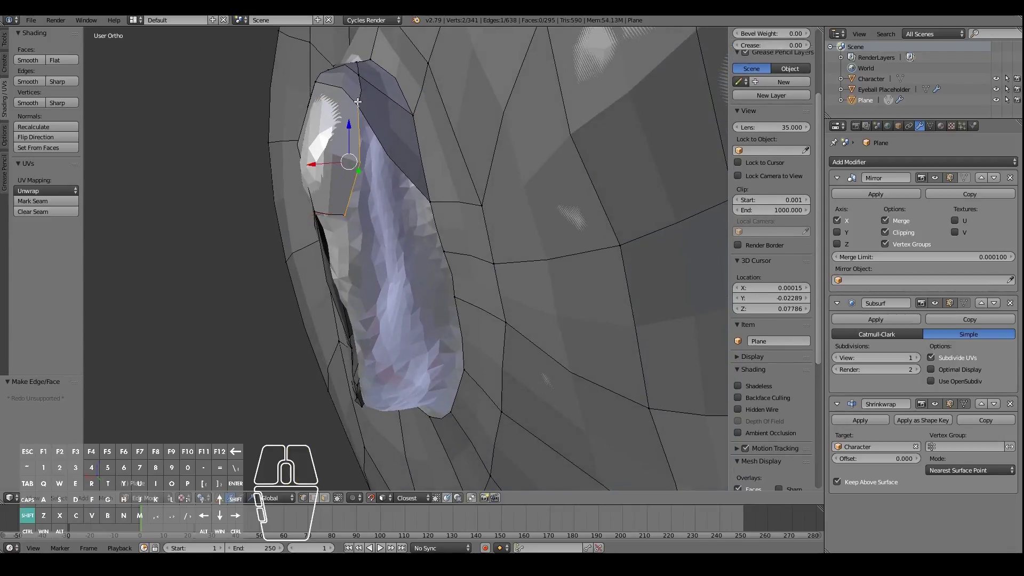
{"action": "right_click", "coordinate": [430, 201], "text": "shift"}
{"action": "key", "text": "f"}
Step: Move the lowest outer vertex of the rim strip to fit the back of the sculpted ear
{"action": "middle_click_drag", "start_coordinate": [442, 247], "coordinate": [431, 174]}
{"action": "right_click", "coordinate": [430, 209]}
{"action": "key", "text": "g"}
{"action": "left_click", "coordinate": [448, 212]}
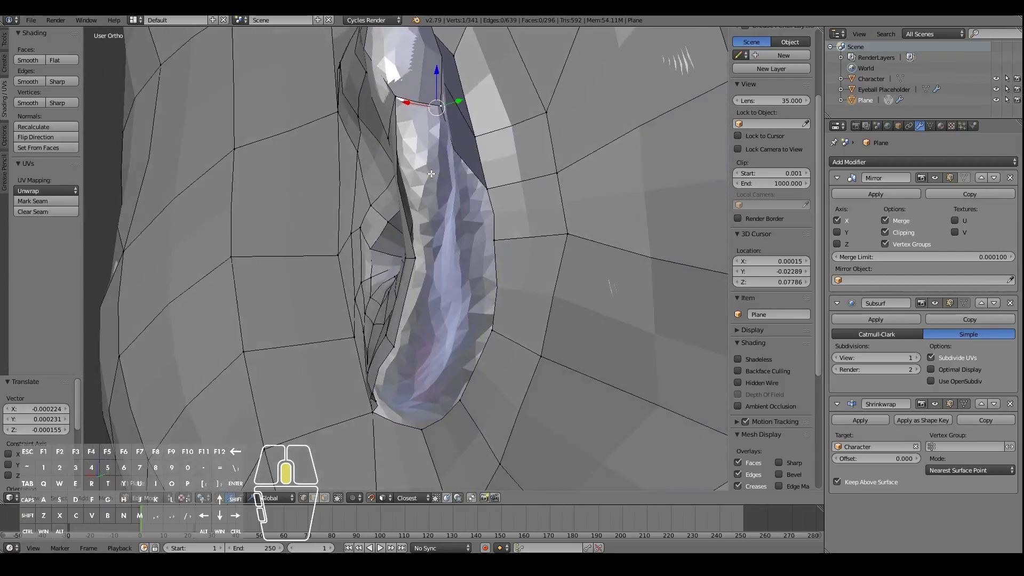
Step: Extrude the outer edge of the lower ear rim strip around onto the back of the sculpted ear
{"action": "middle_click_drag", "start_coordinate": [420, 259], "coordinate": [494, 356]}
{"action": "right_click", "coordinate": [485, 367], "text": "shift"}
{"action": "right_click", "coordinate": [412, 398], "text": "shift"}
{"action": "middle_click_drag", "start_coordinate": [480, 377], "coordinate": [414, 314]}
{"action": "key", "text": "e"}
{"action": "left_click", "coordinate": [408, 326]}
Step: Fill the gap between the upper and lower rim strips on the back of the ear with a face
{"action": "right_click", "coordinate": [377, 312]}
{"action": "right_click", "coordinate": [378, 175], "text": "shift"}
{"action": "right_click", "coordinate": [430, 183], "text": "shift"}
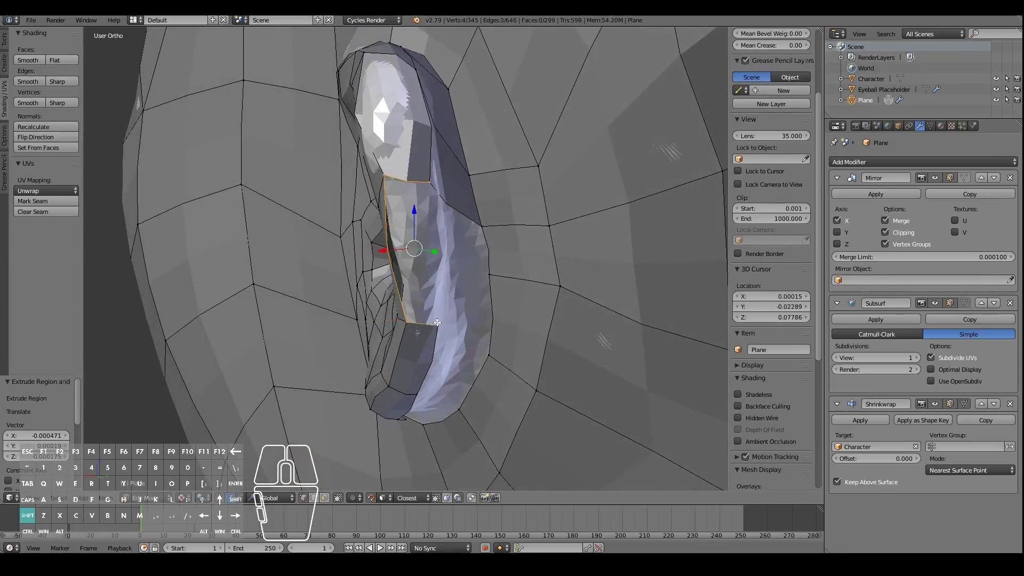
{"action": "key", "text": "f"}
{"action": "middle_click_drag", "start_coordinate": [437, 323], "coordinate": [394, 300]}
{"action": "middle_click_drag", "start_coordinate": [373, 245], "coordinate": [384, 238]}
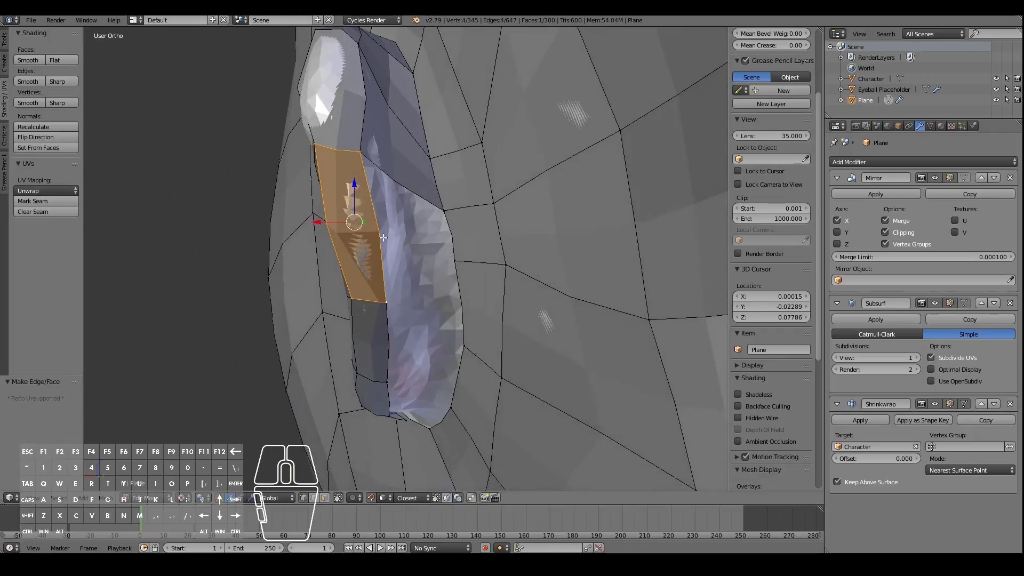
Step: Fill a face behind the middle of the ear between the new rim face's outer edge and the head mesh
{"action": "right_click", "coordinate": [393, 295]}
{"action": "right_click", "coordinate": [454, 261], "text": "shift"}
{"action": "right_click", "coordinate": [442, 210], "text": "shift"}
{"action": "right_click", "coordinate": [360, 152], "text": "shift"}
{"action": "key", "text": "f"}
{"action": "middle_click_drag", "start_coordinate": [354, 222], "coordinate": [442, 326]}
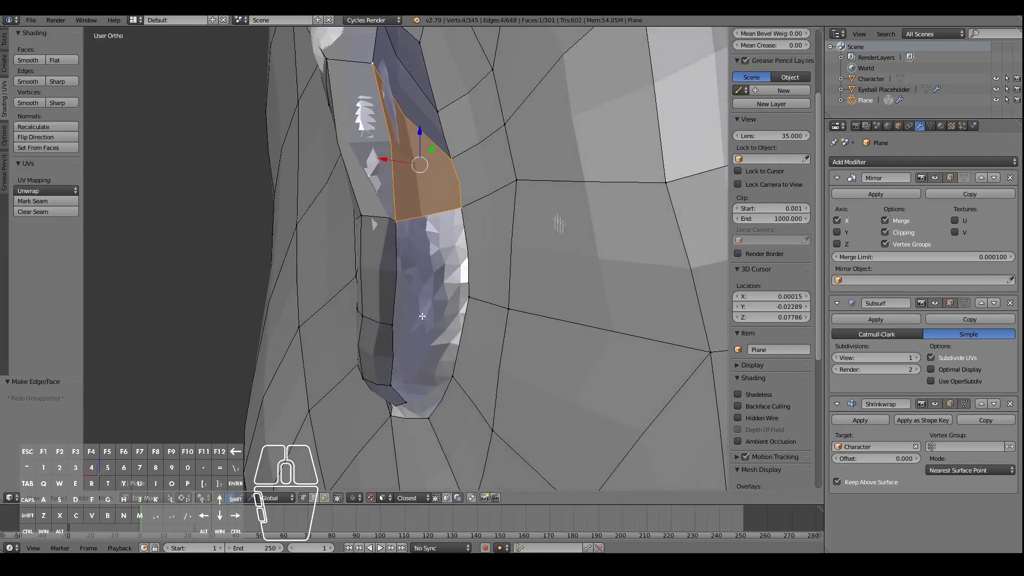
Step: Fill the next two faces down behind the ear, connecting the lower rim strip to the head
{"action": "right_click", "coordinate": [393, 323]}
{"action": "right_click", "coordinate": [467, 214], "text": "shift"}
{"action": "right_click", "coordinate": [406, 215], "text": "shift"}
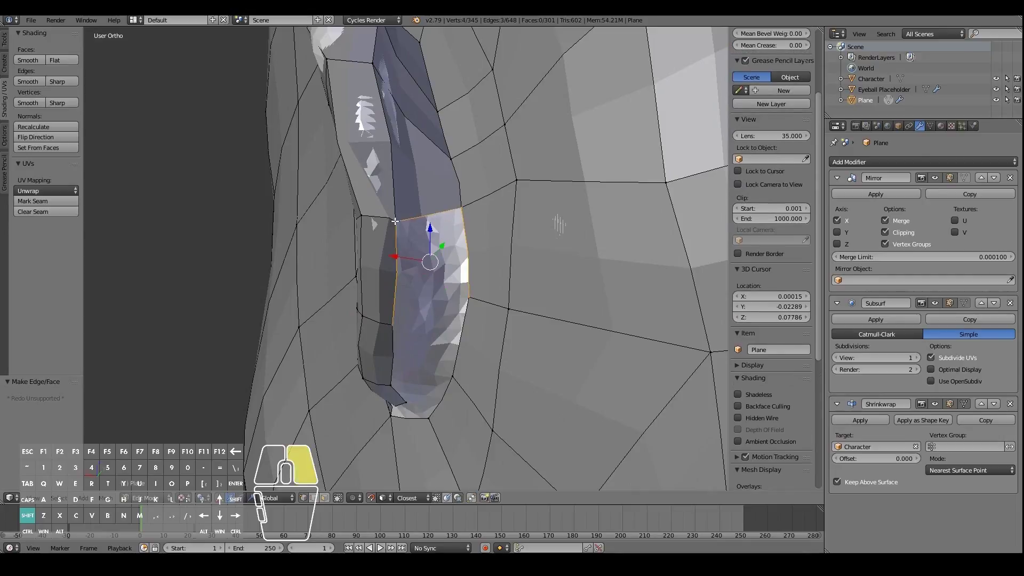
{"action": "key", "text": "f"}
{"action": "middle_click_drag", "start_coordinate": [414, 334], "coordinate": [417, 272]}
{"action": "scroll", "coordinate": [417, 272], "scroll_direction": "down", "scroll_amount": 5}
{"action": "right_click", "coordinate": [416, 318]}
{"action": "right_click", "coordinate": [486, 302], "text": "shift"}
{"action": "right_click", "coordinate": [458, 374], "text": "shift"}
{"action": "right_click", "coordinate": [397, 381], "text": "shift"}
{"action": "key", "text": "f"}
{"action": "middle_click_drag", "start_coordinate": [397, 382], "coordinate": [406, 368]}
Step: Fill the remaining two faces under the earlobe between the rim strip and the head, and clear the selection
{"action": "right_click", "coordinate": [406, 365]}
{"action": "right_click", "coordinate": [397, 393], "text": "shift"}
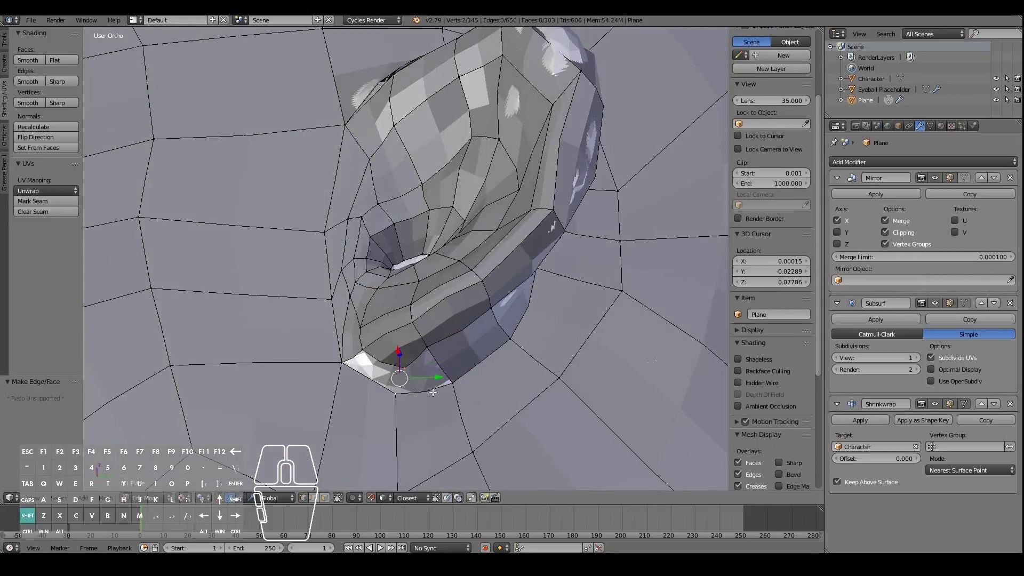
{"action": "right_click", "coordinate": [452, 382], "text": "shift"}
{"action": "right_click", "coordinate": [428, 347], "text": "shift"}
{"action": "key", "text": "f"}
{"action": "middle_click_drag", "start_coordinate": [405, 361], "coordinate": [416, 377]}
{"action": "right_click", "coordinate": [405, 379]}
{"action": "right_click", "coordinate": [390, 400], "text": "shift"}
{"action": "right_click", "coordinate": [343, 363], "text": "shift"}
{"action": "right_click", "coordinate": [365, 354], "text": "shift"}
{"action": "key", "text": "f"}
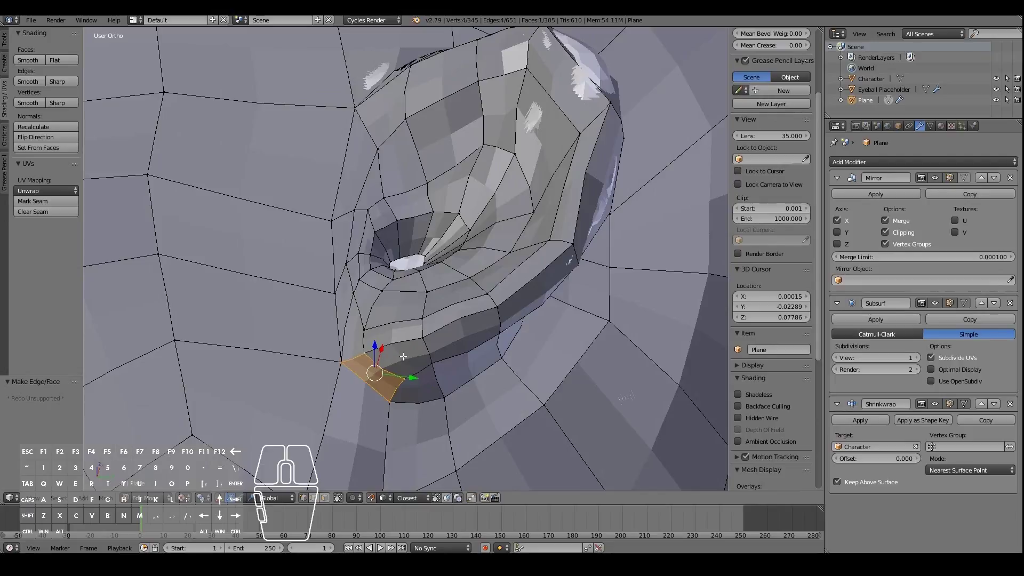
{"action": "key", "text": "a"}
Step: Move one vertex on the upper outer rim and one on the back of the ear to fit the sculpt
{"action": "middle_click_drag", "start_coordinate": [507, 259], "coordinate": [467, 249]}
{"action": "middle_click_drag", "start_coordinate": [502, 181], "coordinate": [368, 368]}
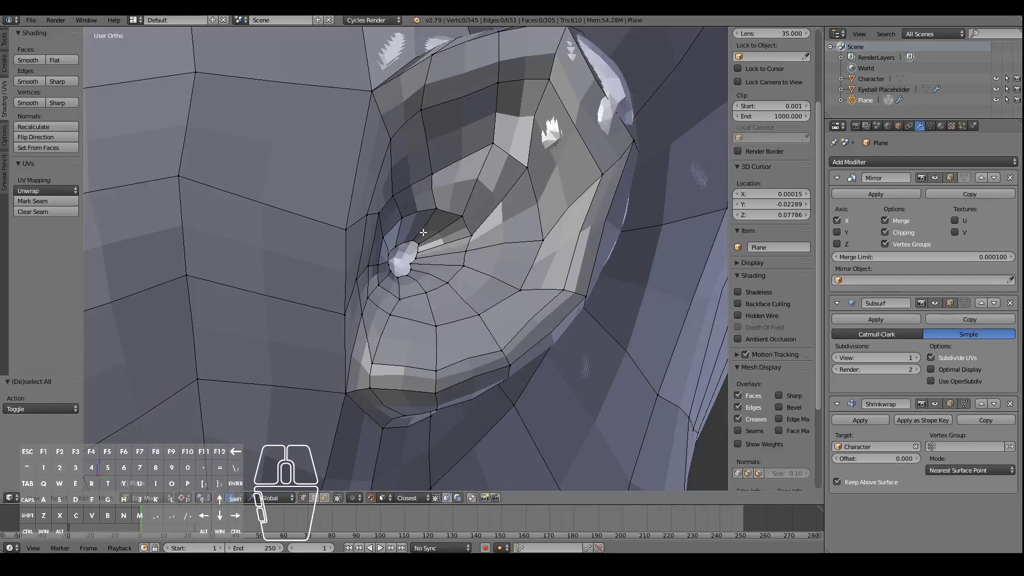
{"action": "middle_click_drag", "start_coordinate": [507, 292], "coordinate": [507, 224]}
{"action": "right_click", "coordinate": [519, 215]}
{"action": "key", "text": "g"}
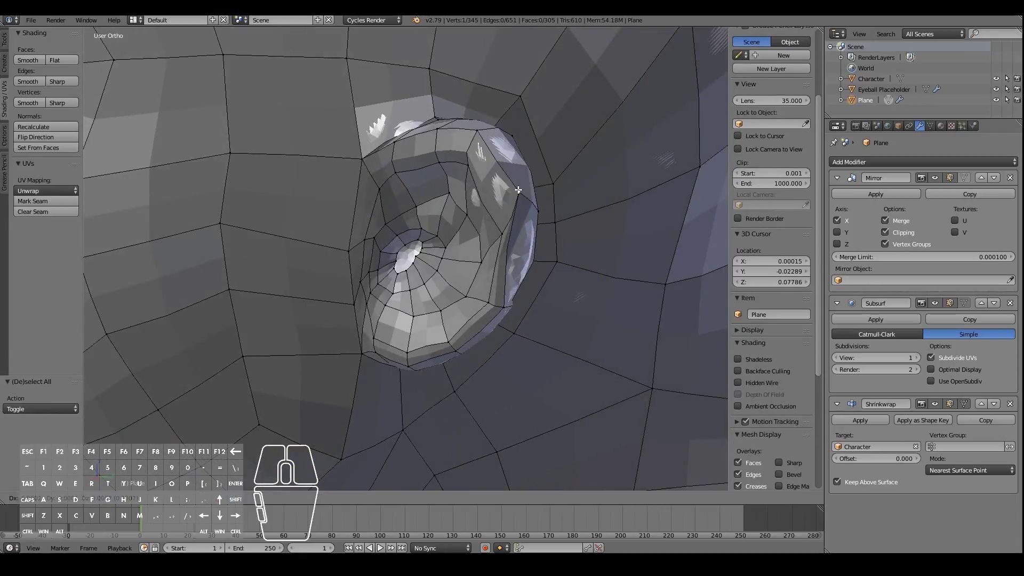
{"action": "left_click", "coordinate": [524, 198]}
{"action": "middle_click_drag", "start_coordinate": [525, 198], "coordinate": [449, 233]}
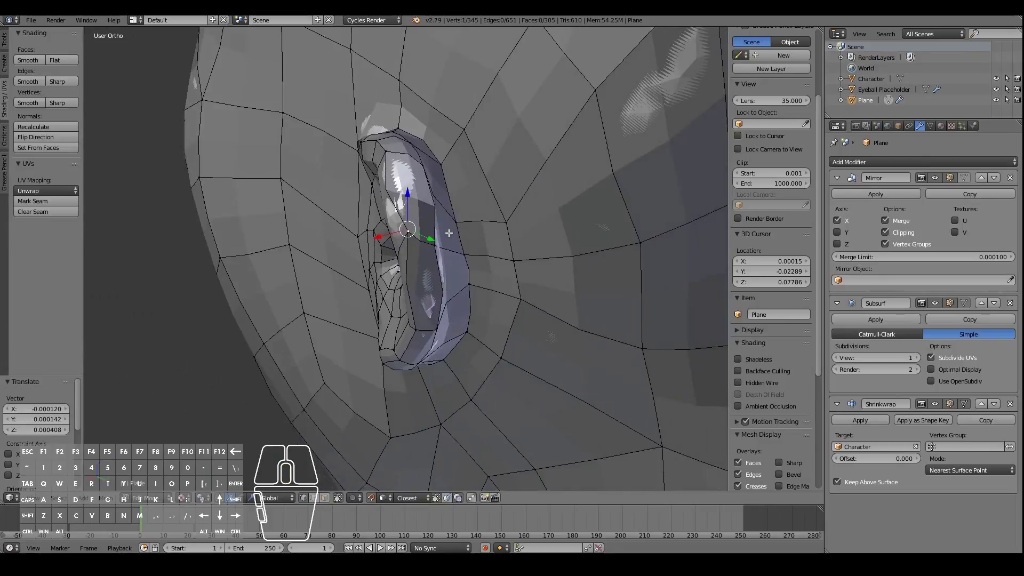
{"action": "right_click", "coordinate": [443, 244]}
{"action": "key", "text": "g"}
{"action": "left_click", "coordinate": [445, 238]}
{"action": "middle_click_drag", "start_coordinate": [445, 238], "coordinate": [477, 275]}
Step: Isolate the retopology mesh in local view and examine its wireframe in the front and right side views
{"action": "key", "text": "KP_Divide"}
{"action": "key", "text": "Tab"}
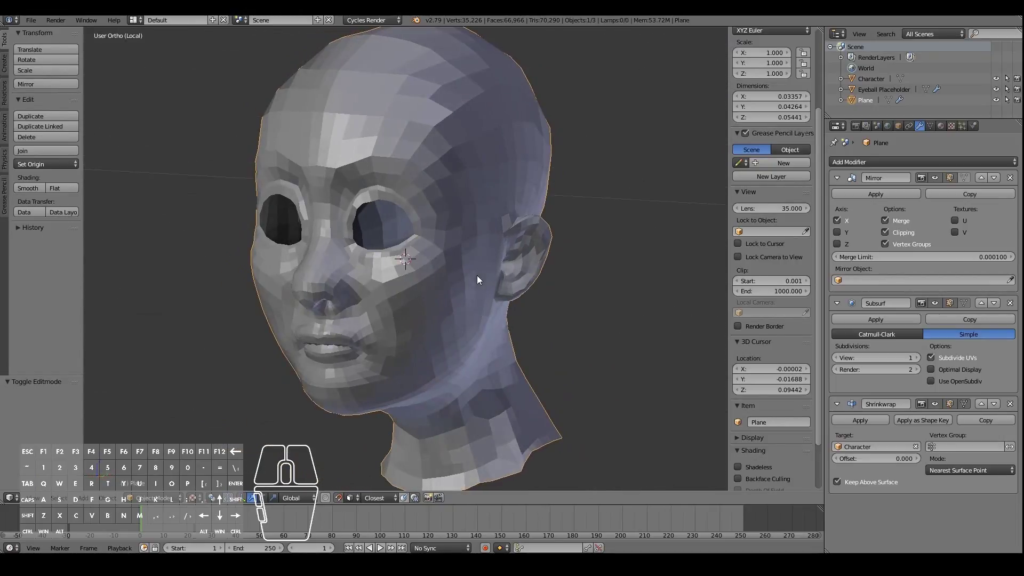
{"action": "key", "text": "KP_Divide"}
{"action": "key", "text": "Tab"}
{"action": "key", "text": "KP_Divide"}
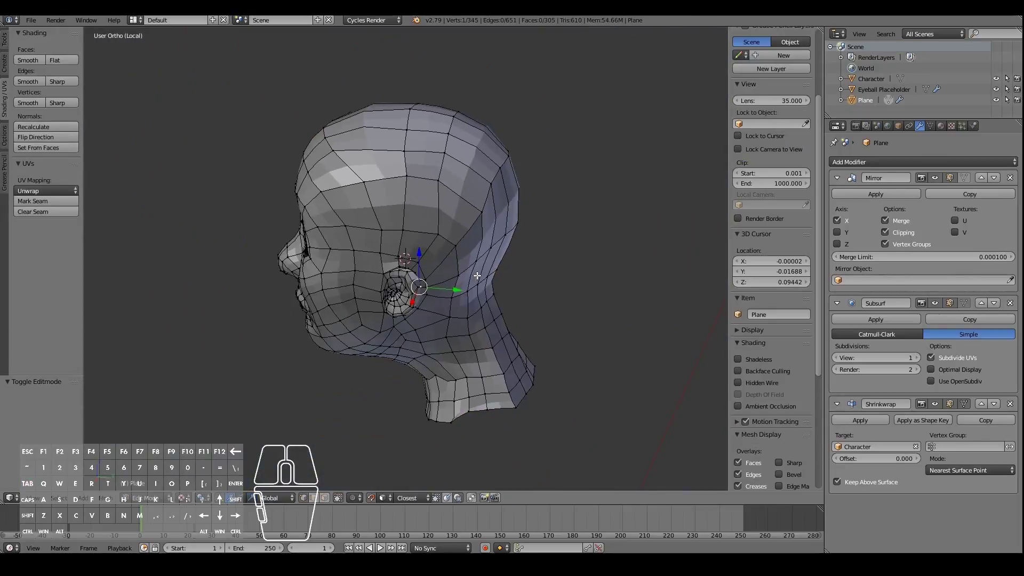
{"action": "key", "text": "KP_3"}
{"action": "key", "text": "KP_1"}
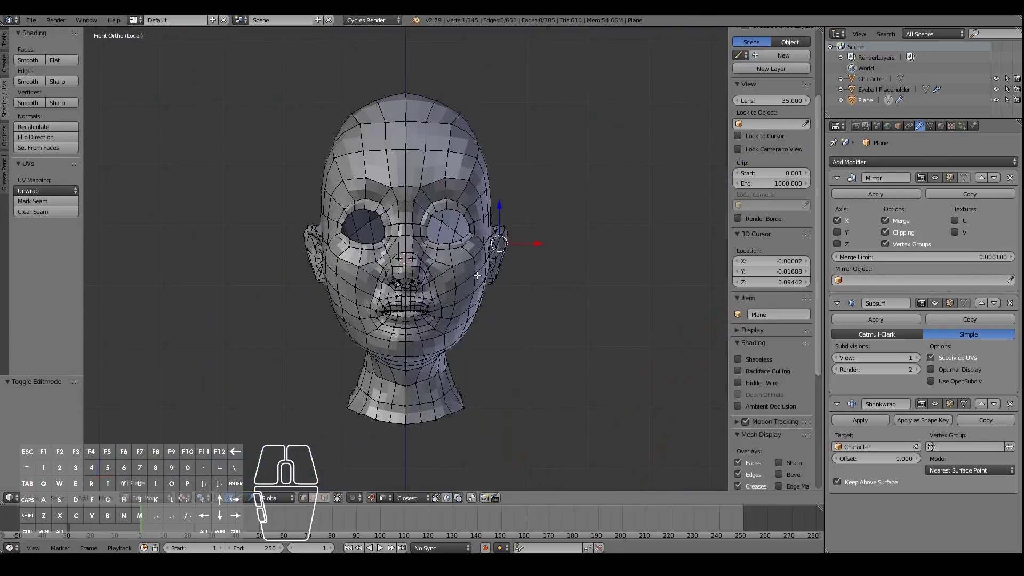
{"action": "key", "text": "KP_3"}
Step: Extrude the edge loop around the ear canal opening inward and scale the new loop down
{"action": "scroll", "coordinate": [476, 276], "scroll_direction": "up", "scroll_amount": 6}
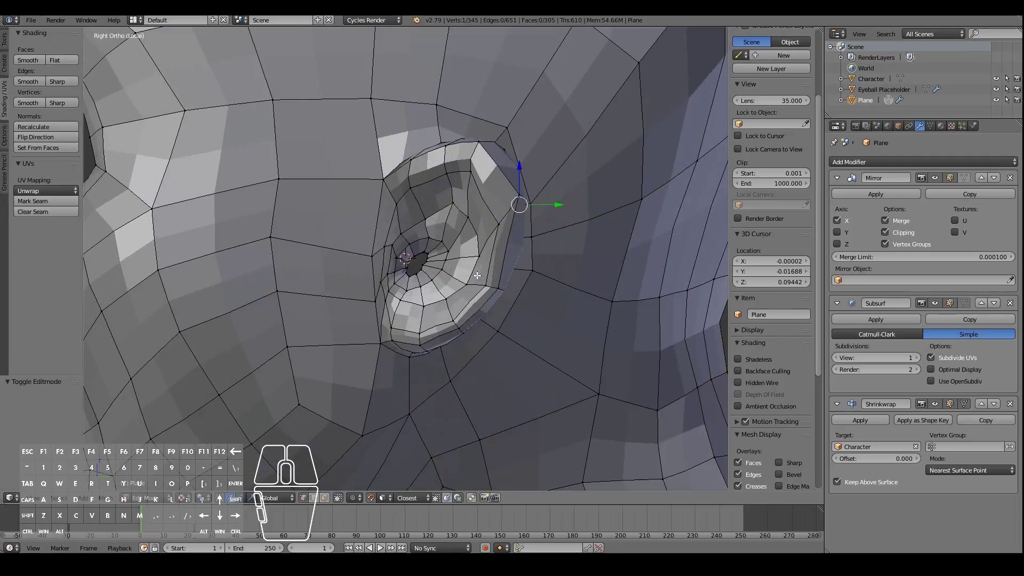
{"action": "scroll", "coordinate": [405, 247], "scroll_direction": "up", "scroll_amount": 6}
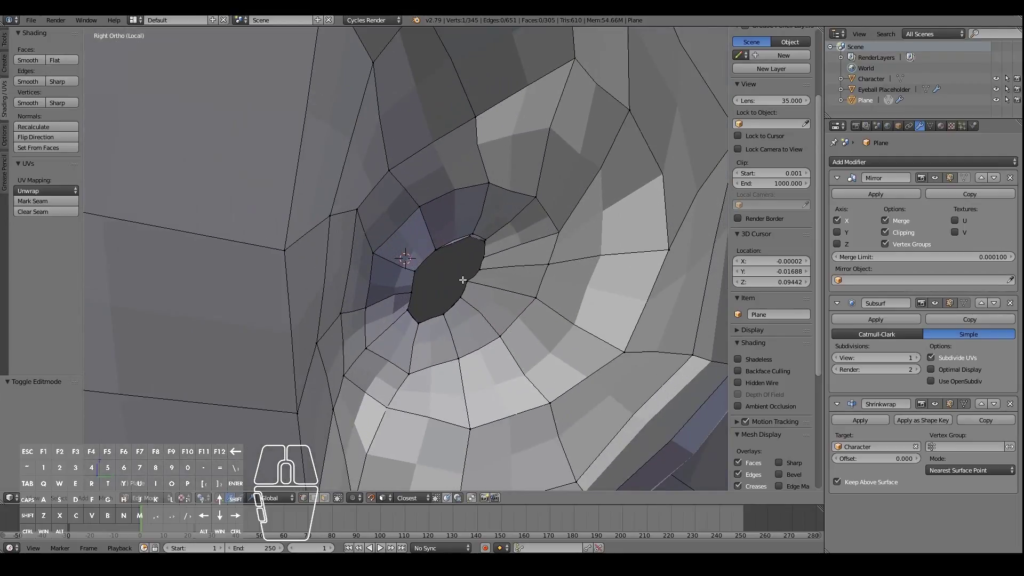
{"action": "right_click", "coordinate": [475, 276], "text": "alt"}
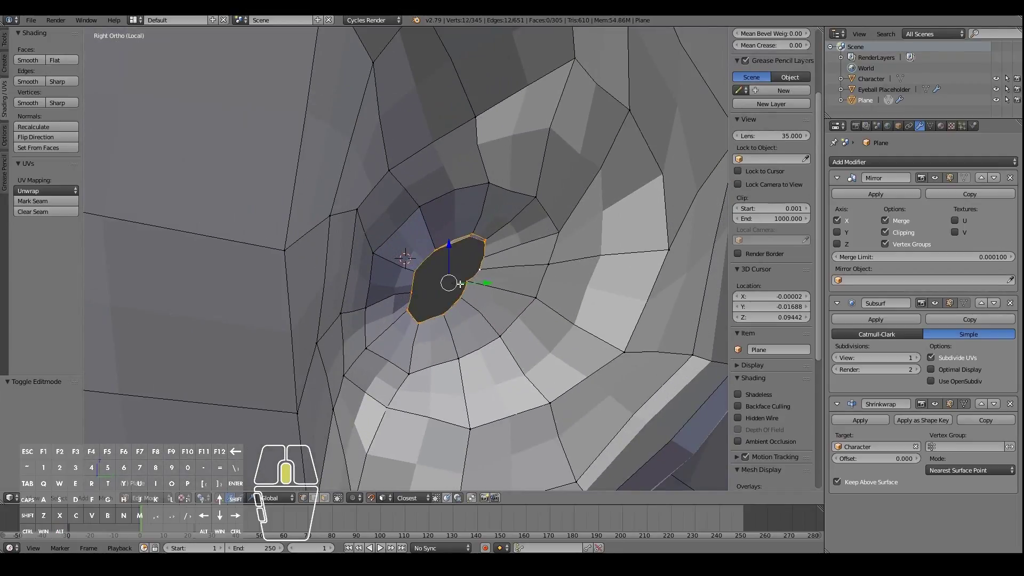
{"action": "middle_click_drag", "start_coordinate": [476, 275], "coordinate": [472, 288]}
{"action": "mouse_move", "coordinate": [644, 344]}
{"action": "middle_mouse_down"}
{"action": "mouse_move", "coordinate": [533, 341]}
{"action": "mouse_move", "coordinate": [641, 355]}
{"action": "middle_mouse_up"}
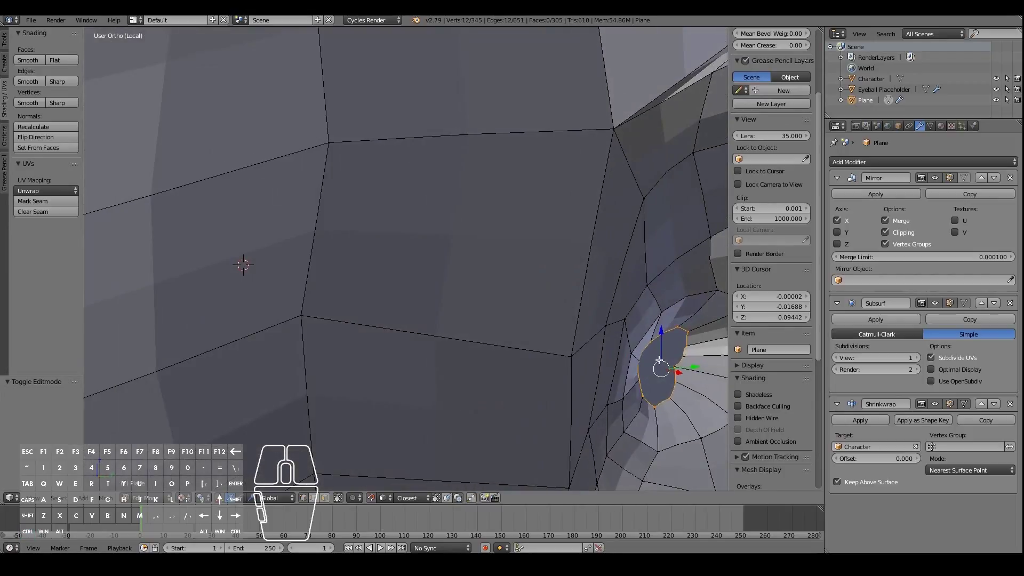
{"action": "key", "text": "e"}
{"action": "left_click", "coordinate": [686, 378]}
{"action": "key", "text": "s"}
{"action": "left_click", "coordinate": [664, 386]}
Step: Scale the extruded ear canal loop by 0.569 and move it into place inside the canal
{"action": "middle_click_drag", "start_coordinate": [664, 386], "coordinate": [613, 400]}
{"action": "left_click", "coordinate": [642, 400]}
{"action": "key", "text": "s"}
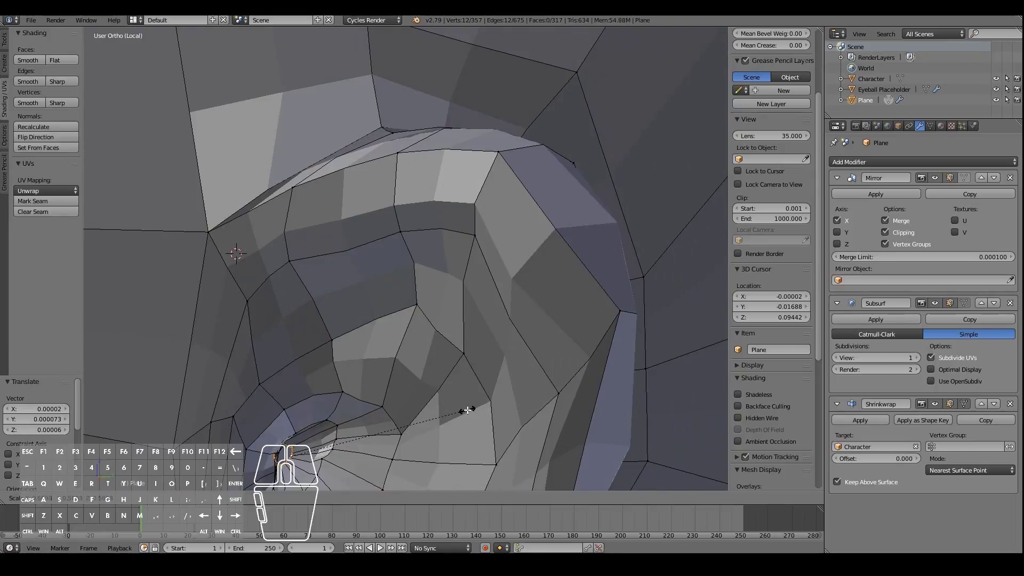
{"action": "left_click", "coordinate": [468, 411]}
{"action": "scroll", "coordinate": [467, 410], "scroll_direction": "up", "scroll_amount": 3}
{"action": "key", "text": "KP_Decimal"}
{"action": "middle_click_drag", "start_coordinate": [464, 407], "coordinate": [419, 389]}
{"action": "key", "text": "g"}
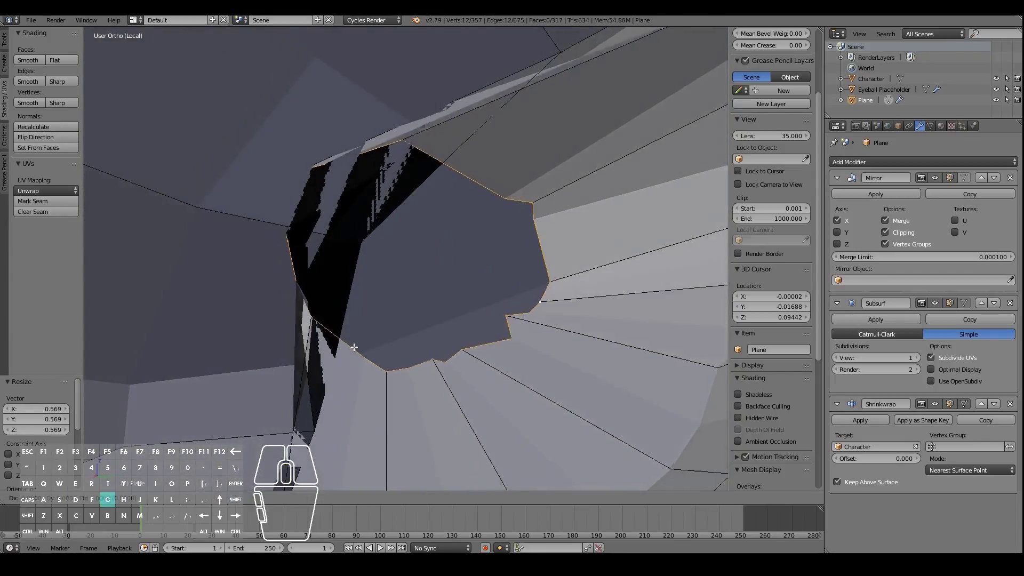
{"action": "left_click", "coordinate": [354, 352]}
{"action": "middle_click_drag", "start_coordinate": [354, 352], "coordinate": [412, 377]}
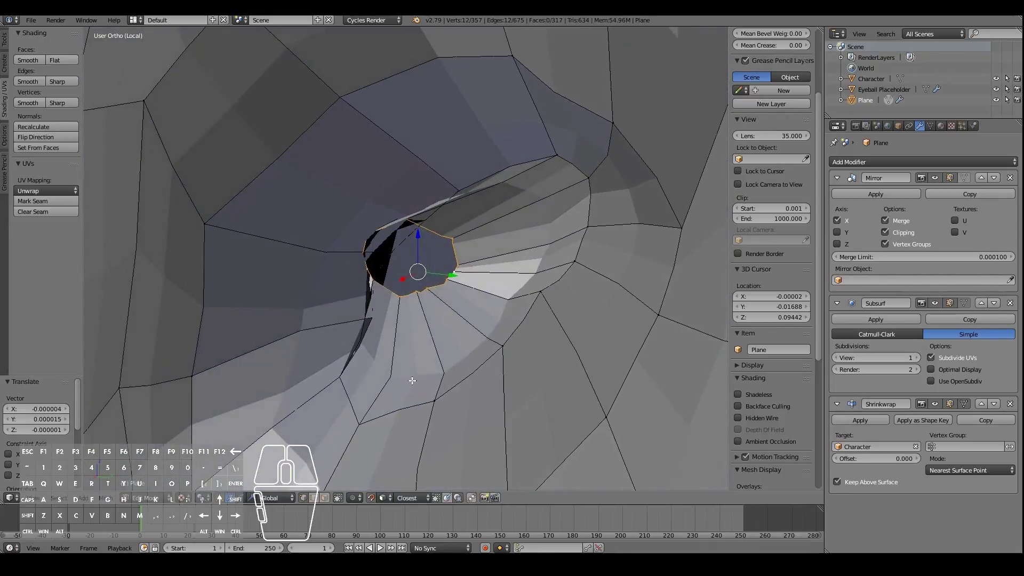
{"action": "key", "text": "g"}
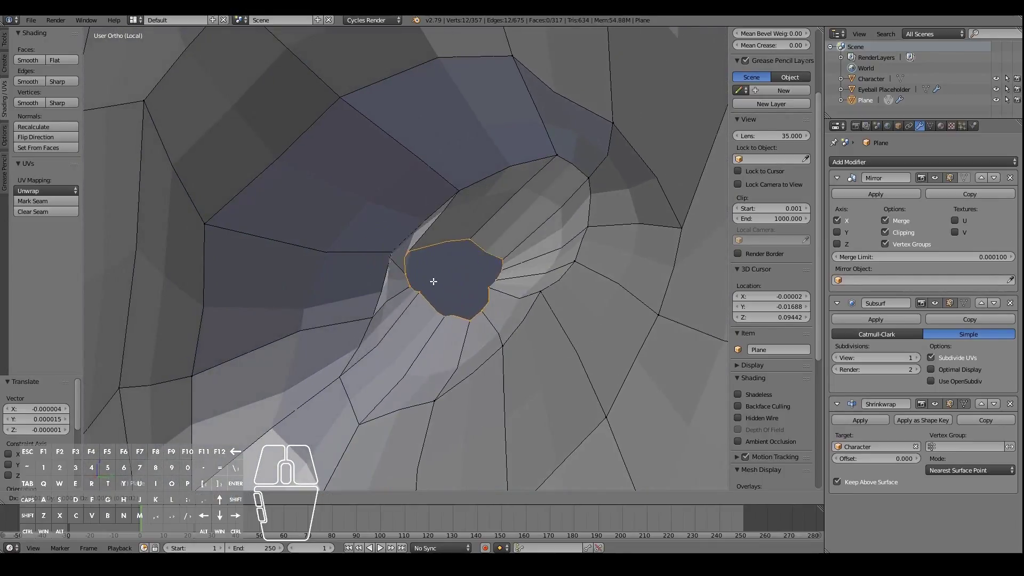
{"action": "left_click", "coordinate": [439, 281]}
Step: Fill a four-sided face across the upper front corner of the ear canal hole
{"action": "scroll", "coordinate": [439, 282], "scroll_direction": "up", "scroll_amount": 1}
{"action": "mouse_move", "coordinate": [438, 281]}
{"action": "middle_mouse_down"}
{"action": "mouse_move", "coordinate": [420, 290]}
{"action": "mouse_move", "coordinate": [448, 281]}
{"action": "middle_mouse_up"}
{"action": "scroll", "coordinate": [448, 282], "scroll_direction": "up", "scroll_amount": 2}
{"action": "right_click", "coordinate": [413, 279]}
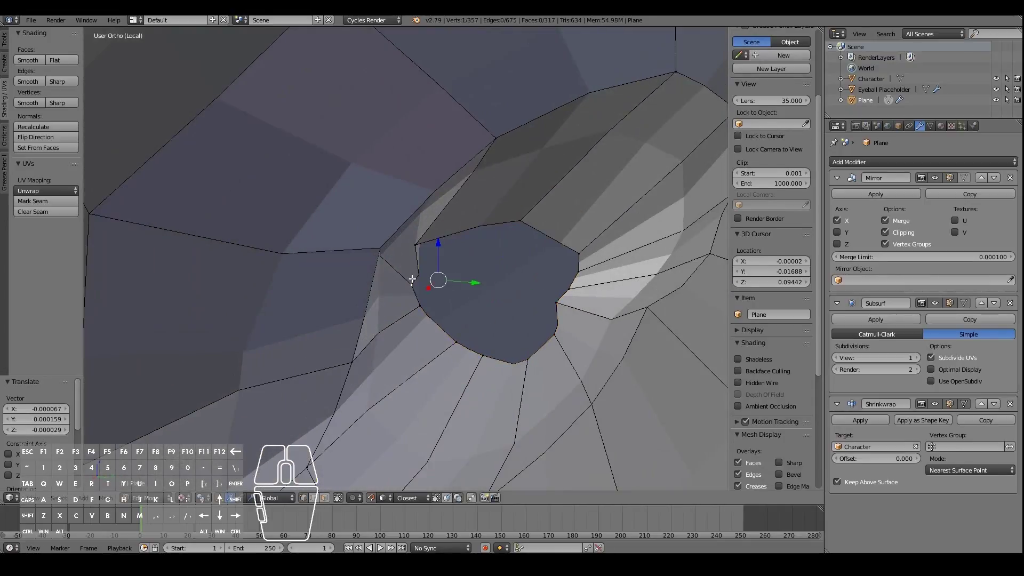
{"action": "right_click", "coordinate": [416, 244], "text": "shift"}
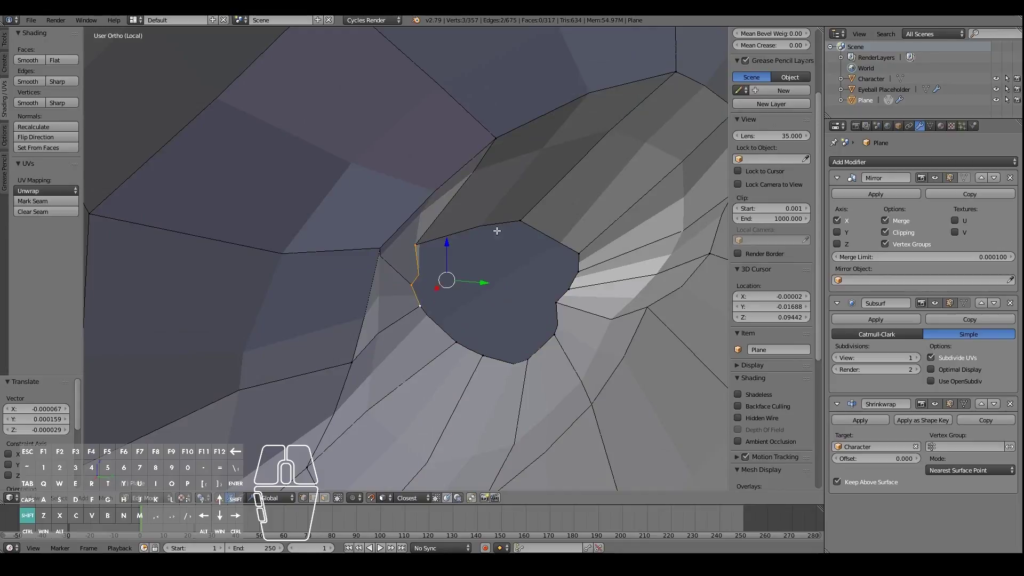
{"action": "key", "text": "f"}
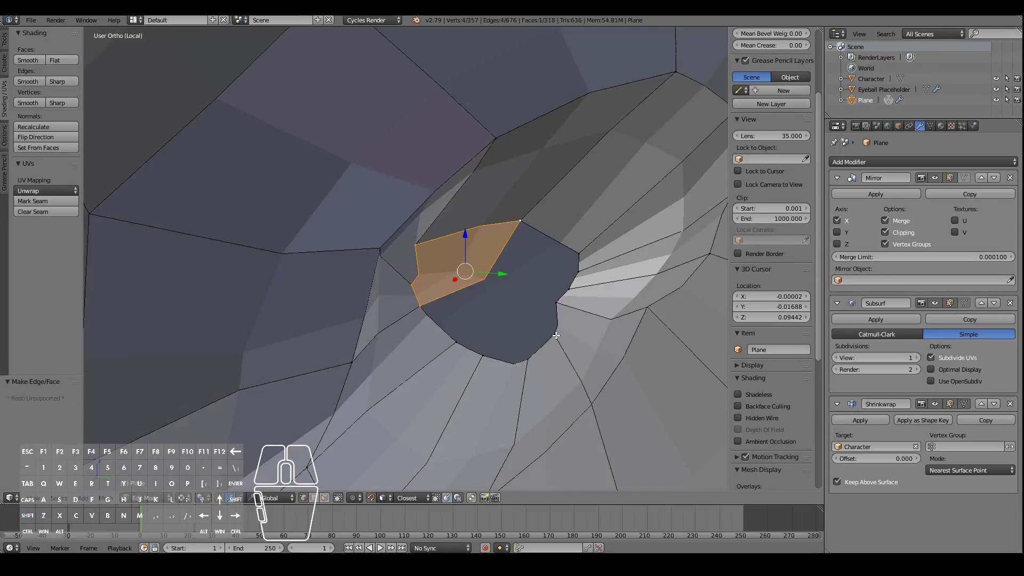
Step: Move two vertices on the back edge of the ear canal hole outward to even out its outline
{"action": "right_click", "coordinate": [558, 304]}
{"action": "key", "text": "g"}
{"action": "left_click", "coordinate": [579, 311]}
{"action": "right_click", "coordinate": [572, 291]}
{"action": "key", "text": "g"}
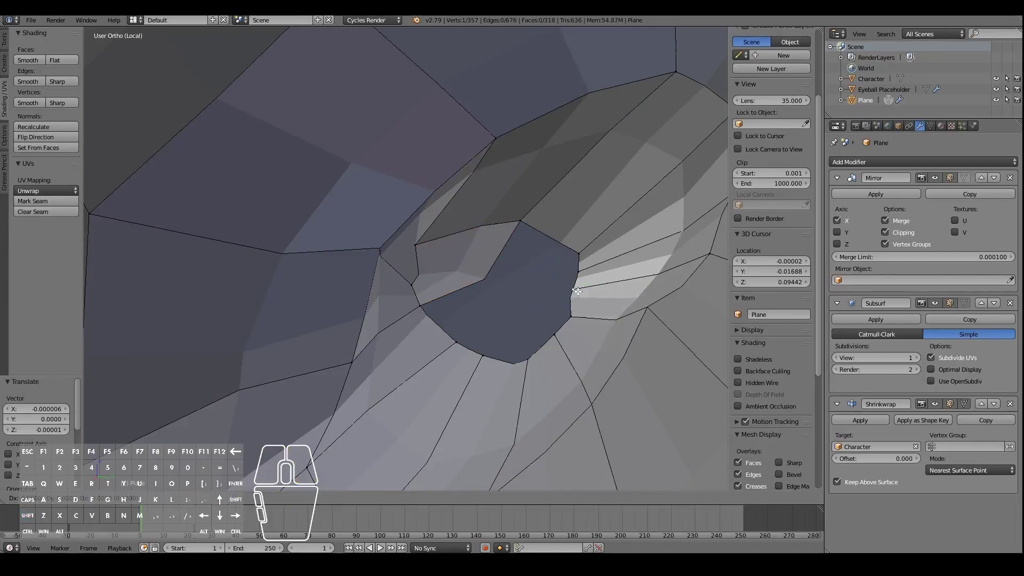
{"action": "left_click", "coordinate": [575, 294]}
Step: Fill three more four-sided faces across the ear canal hole, working from the first face toward its lower back edge
{"action": "middle_click_drag", "start_coordinate": [512, 334], "coordinate": [539, 332]}
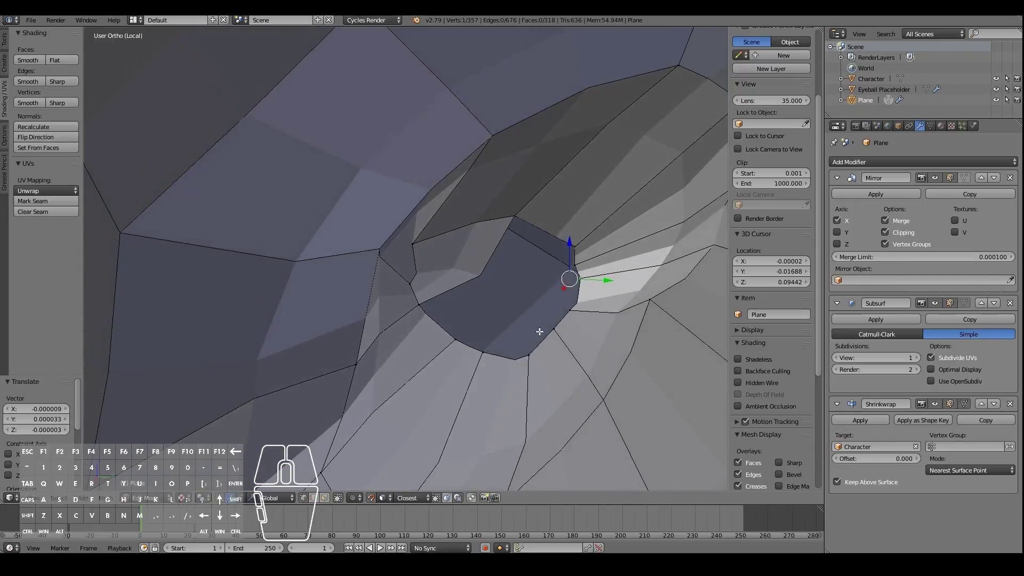
{"action": "right_click", "coordinate": [422, 302], "text": "shift"}
{"action": "right_click", "coordinate": [510, 224], "text": "shift"}
{"action": "right_click", "coordinate": [570, 243], "text": "shift"}
{"action": "key", "text": "f"}
{"action": "right_click", "coordinate": [469, 335]}
{"action": "right_click", "coordinate": [483, 352], "text": "shift"}
{"action": "right_click", "coordinate": [572, 249], "text": "shift"}
{"action": "key", "text": "f"}
{"action": "right_click", "coordinate": [488, 353]}
{"action": "right_click", "coordinate": [526, 356], "text": "shift"}
{"action": "right_click", "coordinate": [576, 269], "text": "shift"}
{"action": "right_click", "coordinate": [555, 327], "text": "shift"}
{"action": "key", "text": "f"}
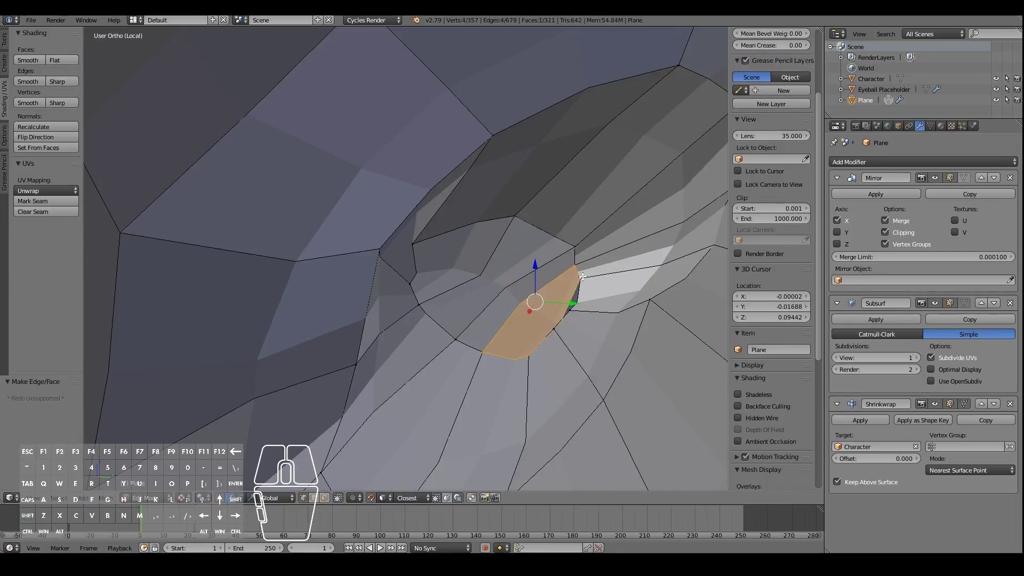
Step: Move two vertices on the lower back edge of the ear canal hole outward to round its outline
{"action": "right_click", "coordinate": [553, 329]}
{"action": "key", "text": "g"}
{"action": "left_click", "coordinate": [574, 345]}
{"action": "right_click", "coordinate": [579, 313]}
{"action": "key", "text": "g"}
{"action": "left_click", "coordinate": [606, 323]}
Step: Fill the last gap at the back of the ear canal hole with a face and clear the selection
{"action": "right_click", "coordinate": [579, 279], "text": "shift"}
{"action": "right_click", "coordinate": [588, 315], "text": "shift"}
{"action": "right_click", "coordinate": [564, 338], "text": "shift"}
{"action": "key", "text": "f"}
{"action": "key", "text": "a"}
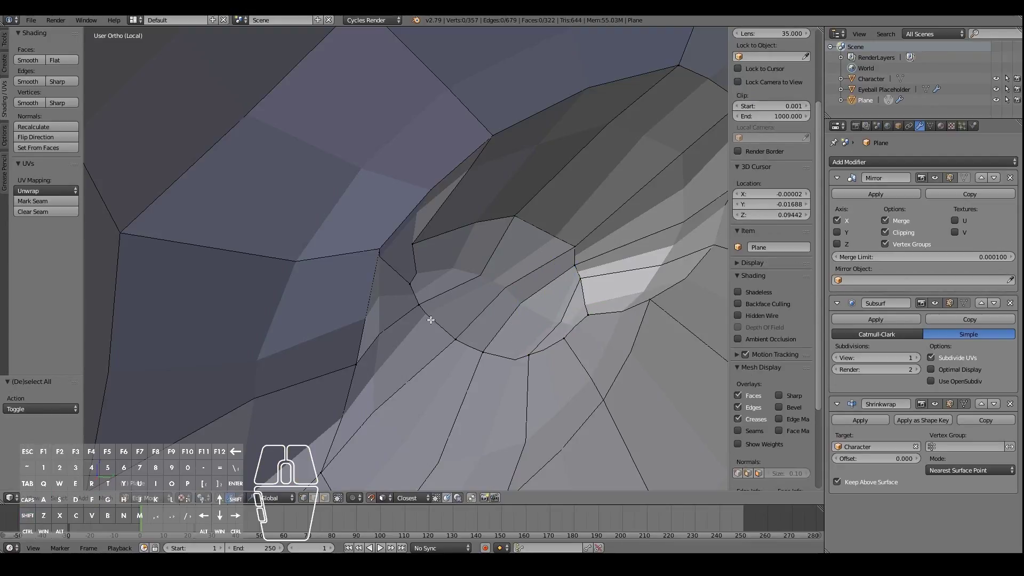
Step: Examine the closed ear canal and the surrounding ear topology up close and in the front and right side views
{"action": "scroll", "coordinate": [430, 320], "scroll_direction": "down", "scroll_amount": 12}
{"action": "scroll", "coordinate": [375, 308], "scroll_direction": "up", "scroll_amount": 5}
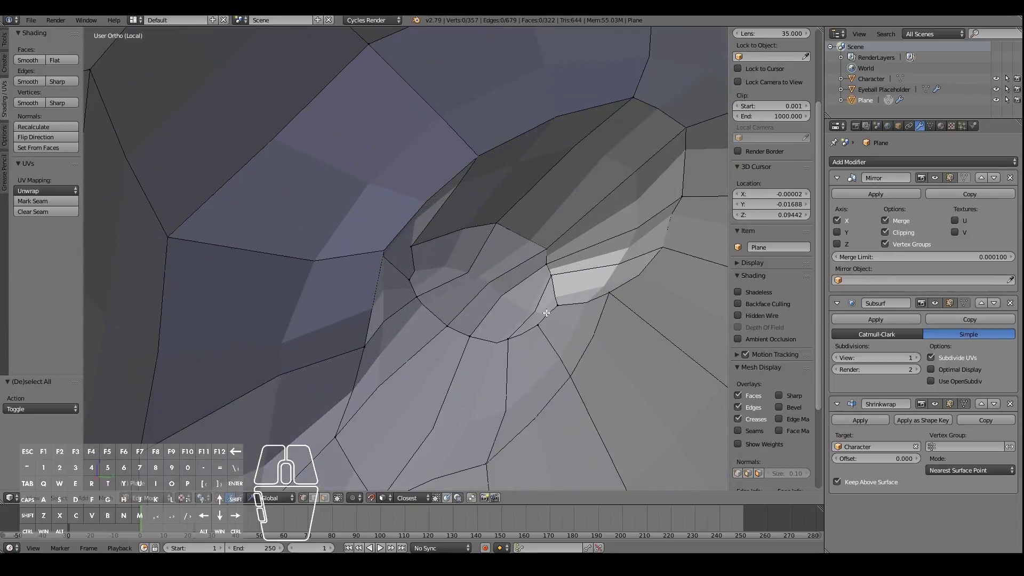
{"action": "scroll", "coordinate": [524, 293], "scroll_direction": "down", "scroll_amount": 2}
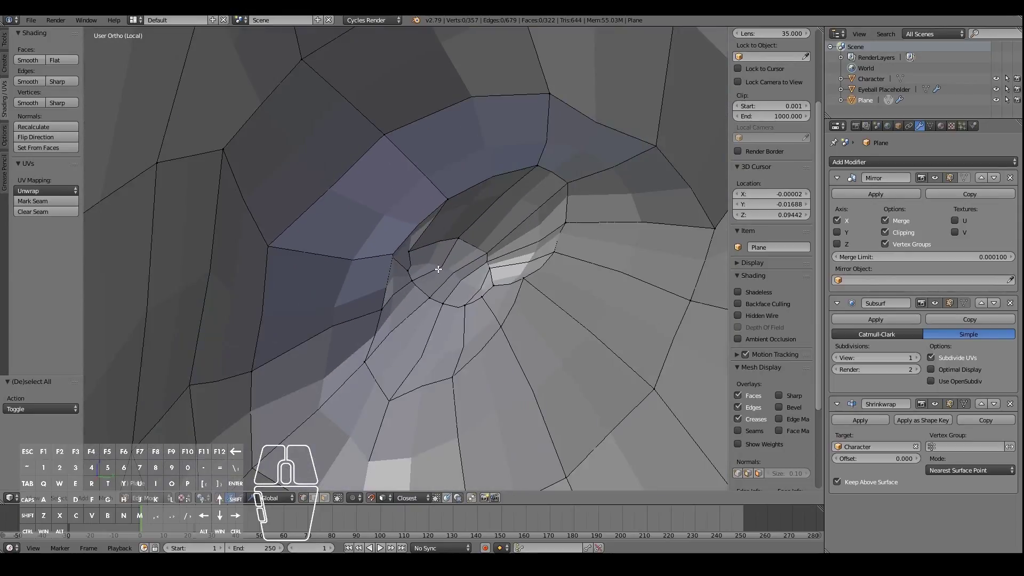
{"action": "scroll", "coordinate": [493, 321], "scroll_direction": "down", "scroll_amount": 3}
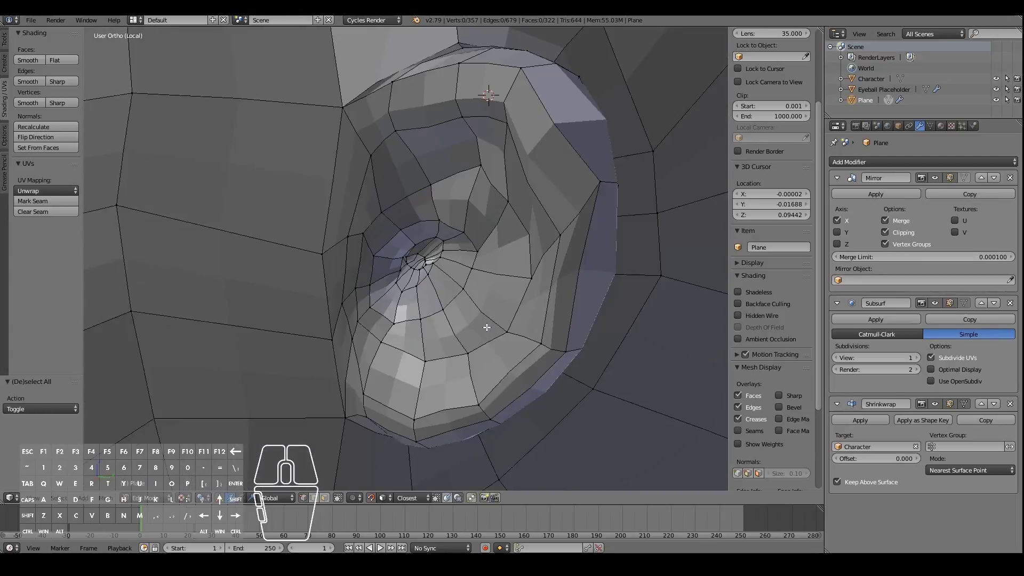
{"action": "middle_click_drag", "start_coordinate": [402, 280], "coordinate": [484, 273]}
{"action": "key", "text": "KP_1"}
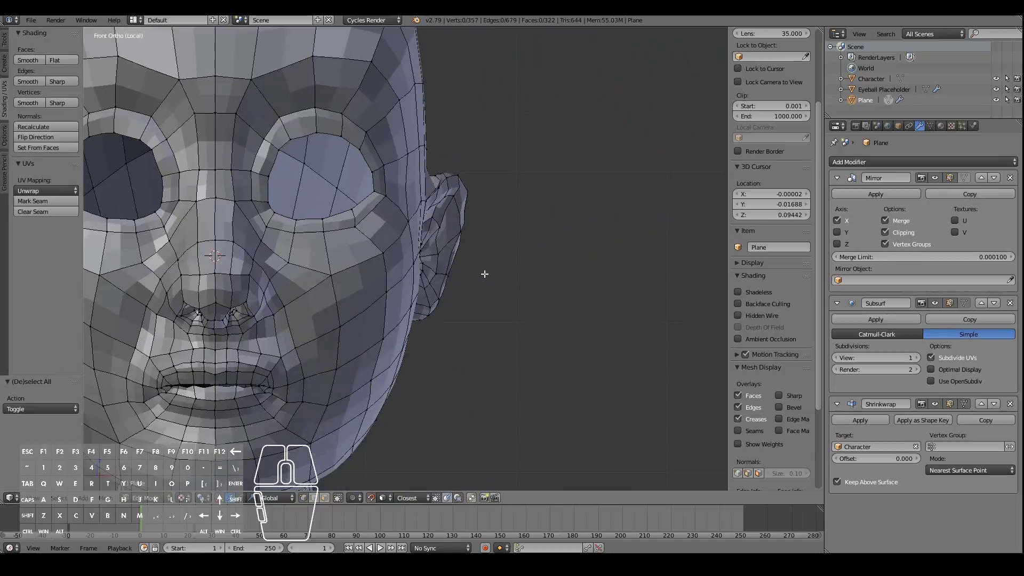
{"action": "key", "text": "KP_3"}
{"action": "scroll", "coordinate": [480, 274], "scroll_direction": "up", "scroll_amount": 5}
{"action": "right_click", "coordinate": [429, 259]}
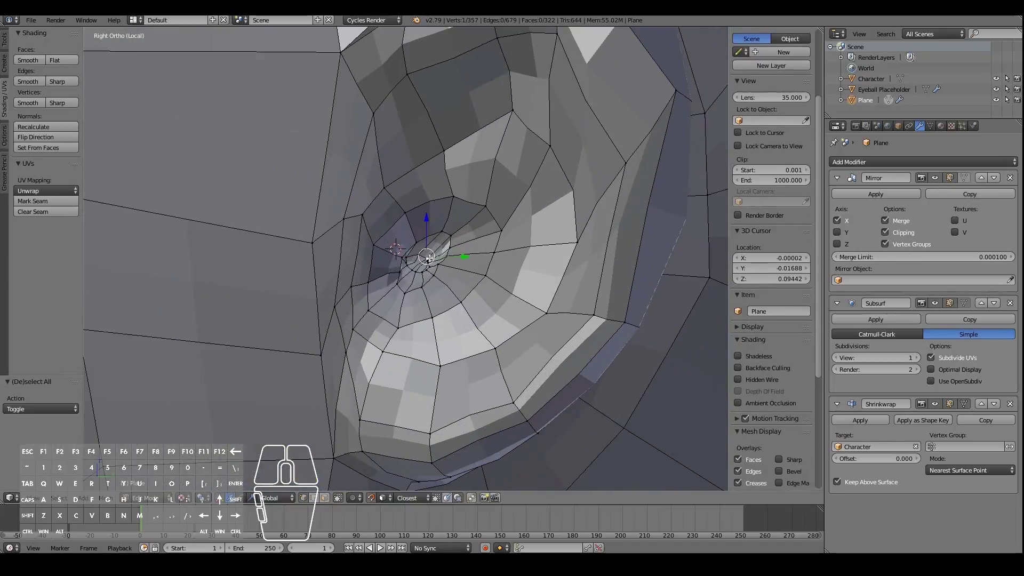
{"action": "key", "text": "g"}
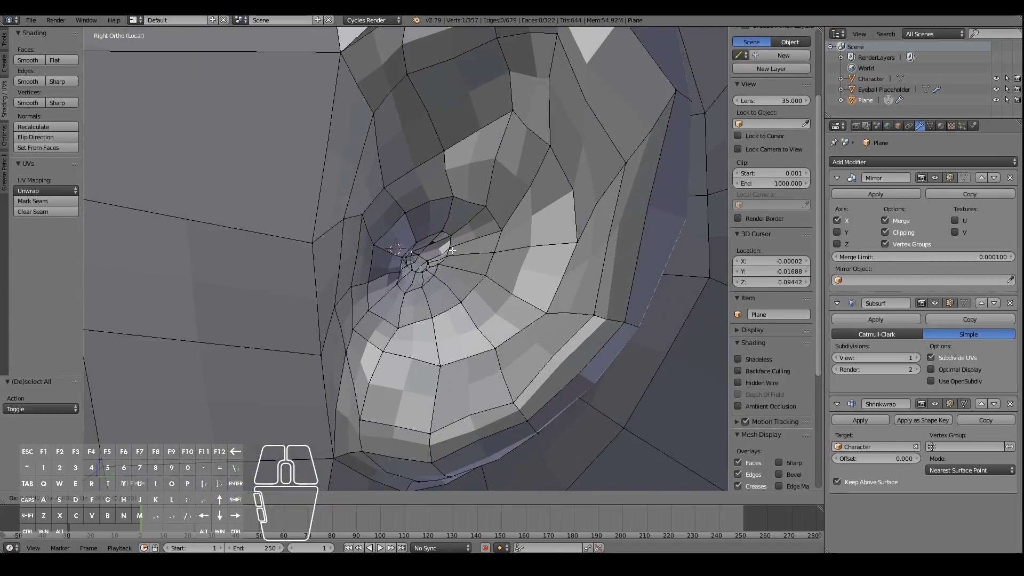
{"action": "right_click", "coordinate": [357, 249]}
Step: Leave Edit Mode and examine the whole retopologized head from the front and at an angle
{"action": "middle_click_drag", "start_coordinate": [357, 249], "coordinate": [497, 259]}
{"action": "key", "text": "Tab"}
{"action": "scroll", "coordinate": [497, 259], "scroll_direction": "down", "scroll_amount": 6}
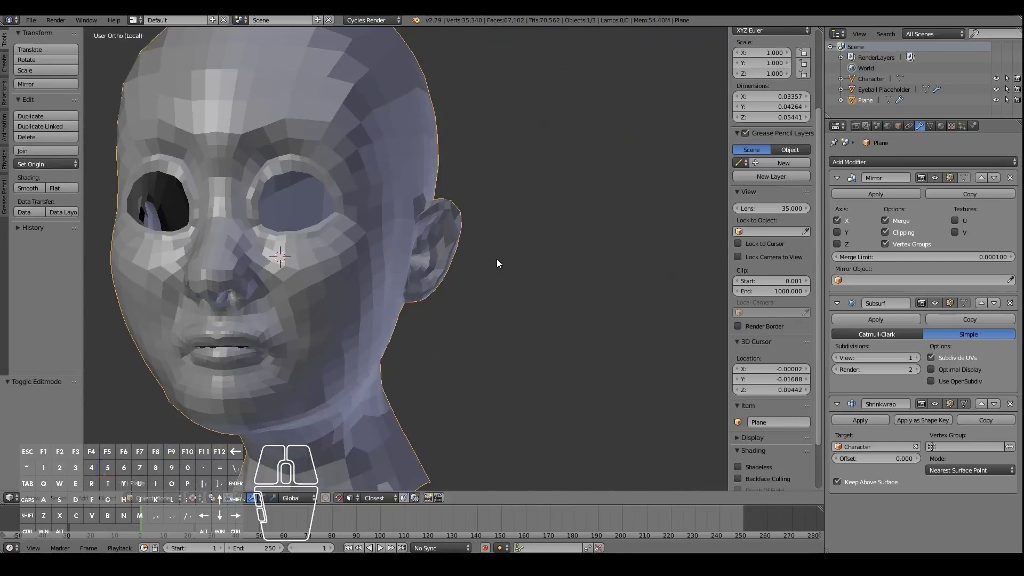
{"action": "scroll", "coordinate": [496, 258], "scroll_direction": "down", "scroll_amount": 3}
{"action": "key", "text": "KP_1"}
{"action": "scroll", "coordinate": [495, 261], "scroll_direction": "up", "scroll_amount": 5}
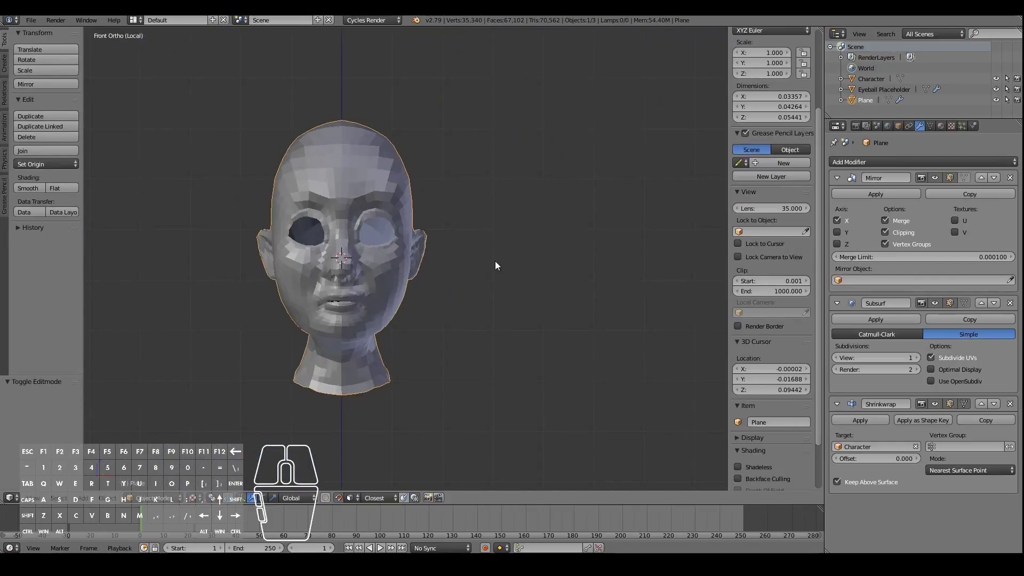
{"action": "middle_click_drag", "start_coordinate": [495, 261], "coordinate": [592, 272]}
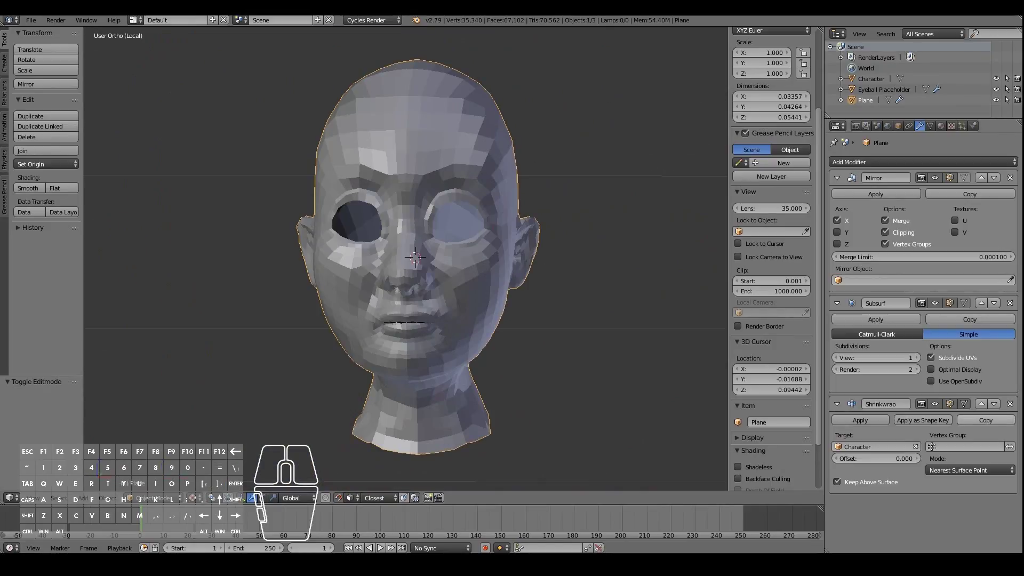